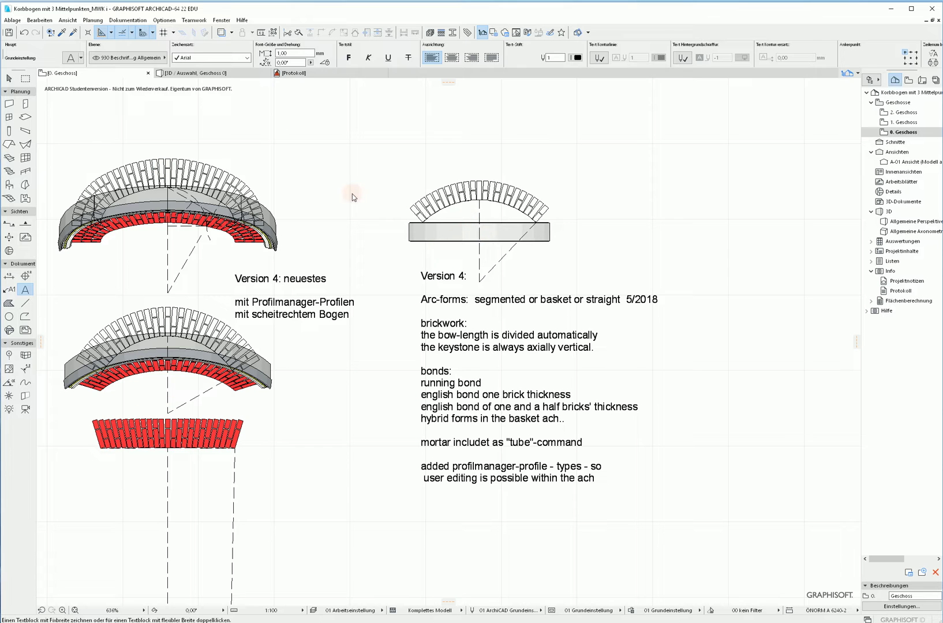
Select the right-hand brick arch object with the Arrow tool
{"action": "left_click", "coordinate": [9, 77]}
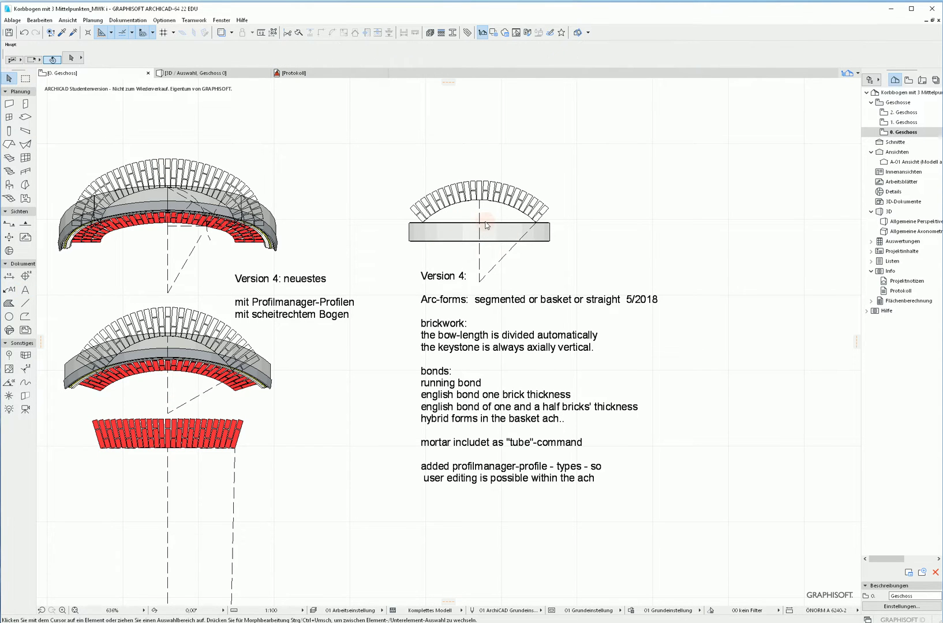
{"action": "left_click", "coordinate": [483, 228]}
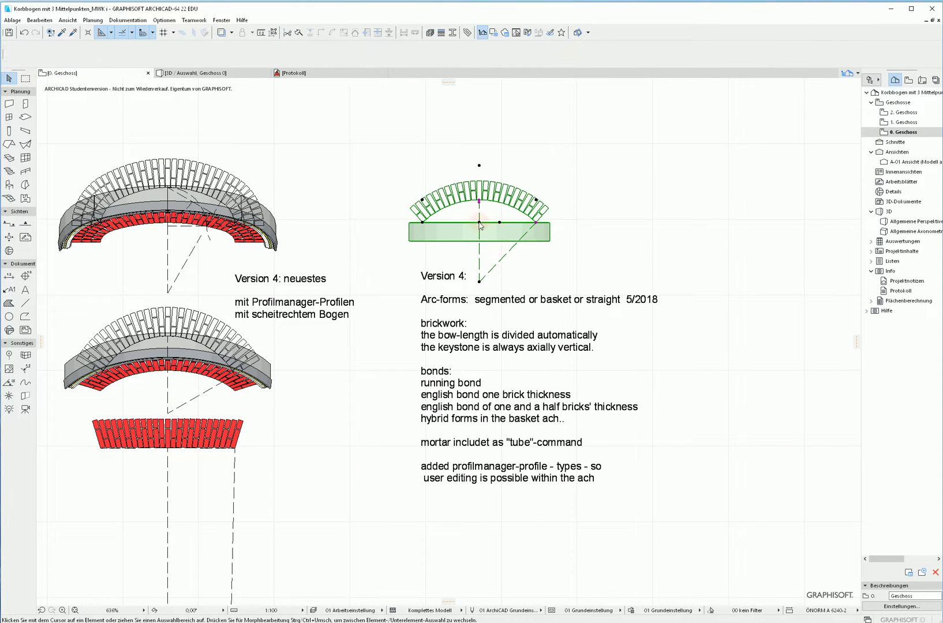
In the arch's settings, cycle arc form through Korbbogen and Segmentbogen to scheitrechter Bogen
{"action": "double_click", "coordinate": [535, 247]}
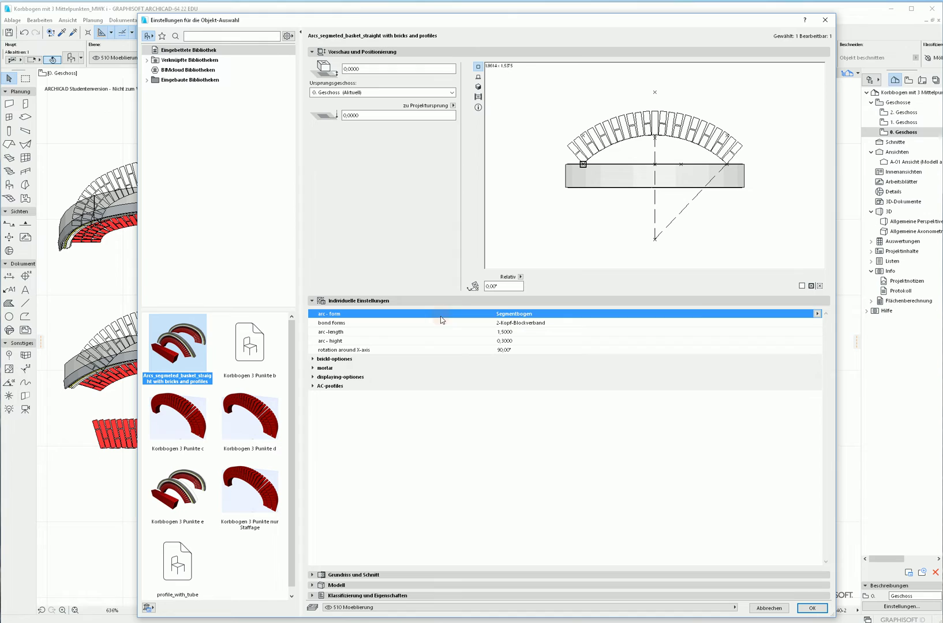
{"action": "left_click", "coordinate": [815, 315]}
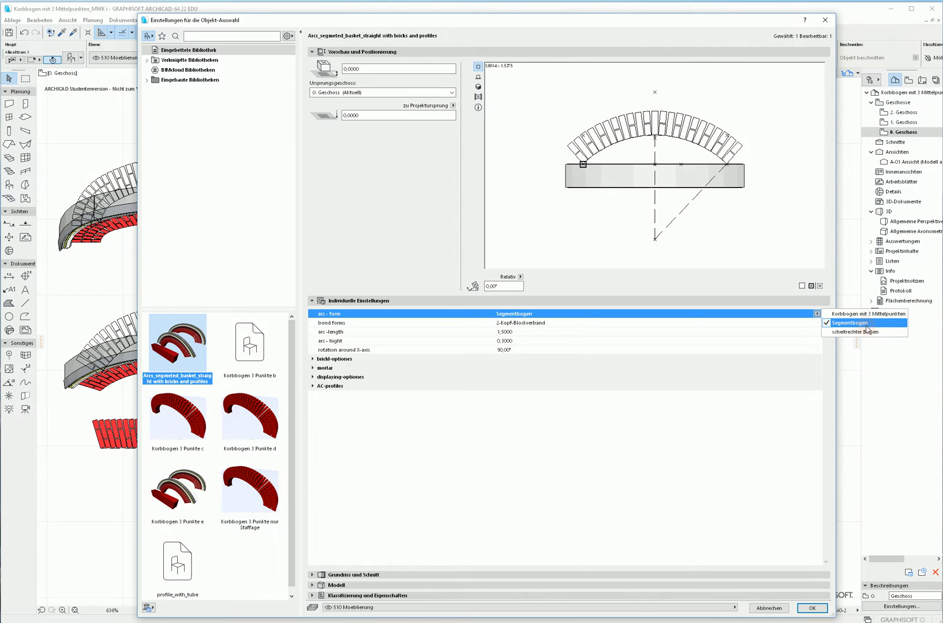
{"action": "left_click", "coordinate": [850, 317]}
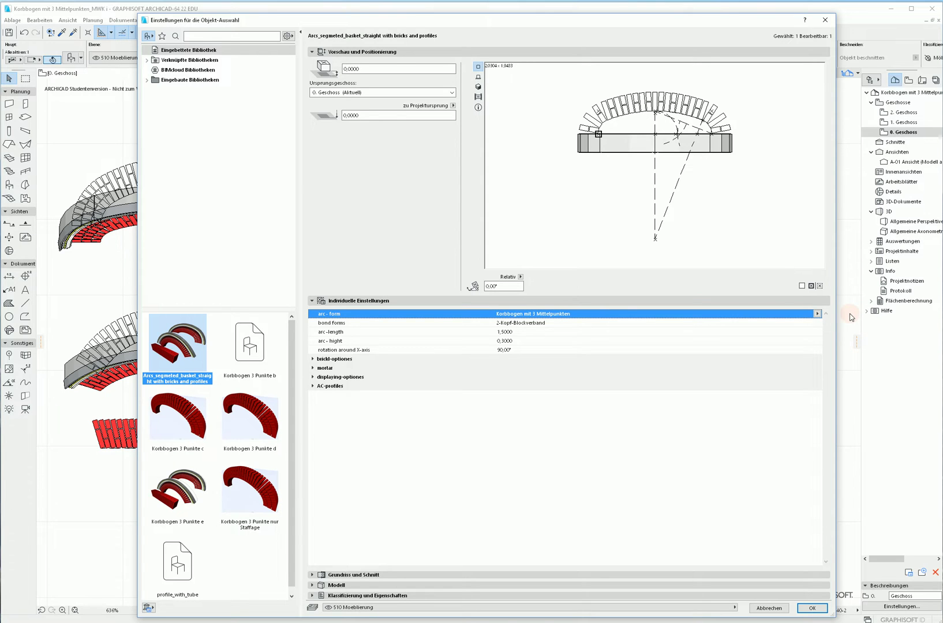
{"action": "left_click", "coordinate": [817, 313]}
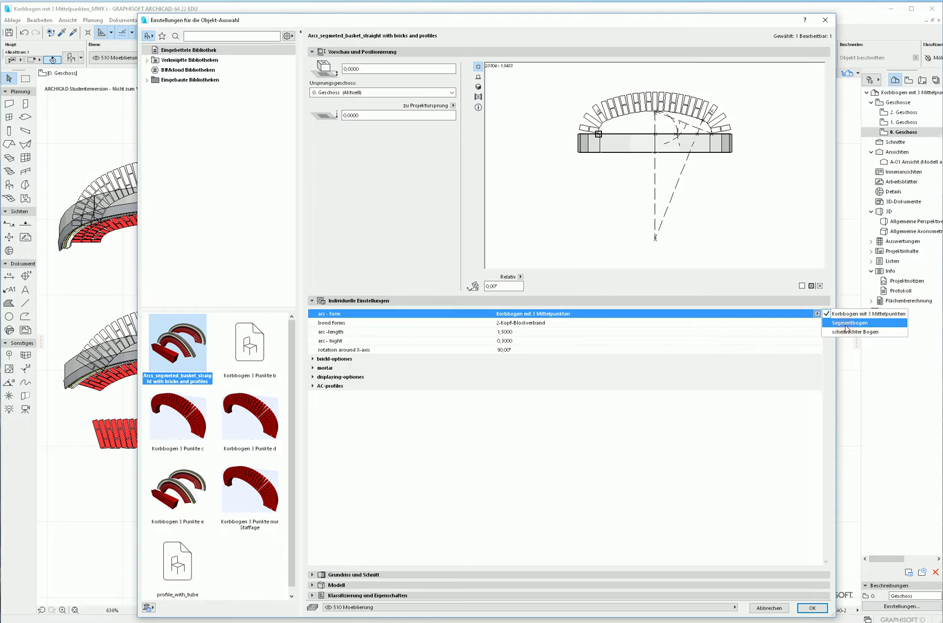
{"action": "left_click", "coordinate": [846, 325]}
{"action": "left_click", "coordinate": [817, 314]}
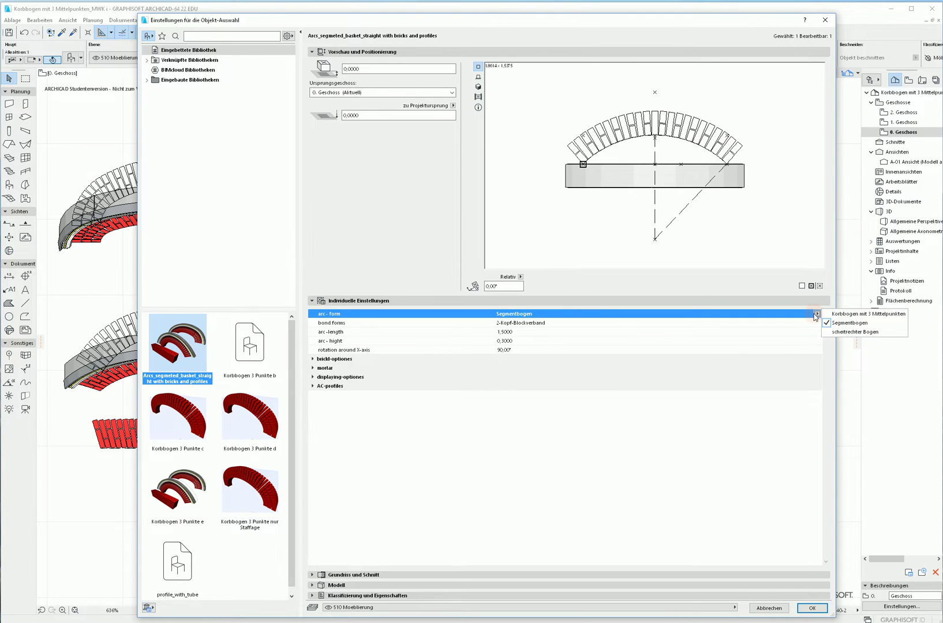
{"action": "left_click", "coordinate": [841, 333]}
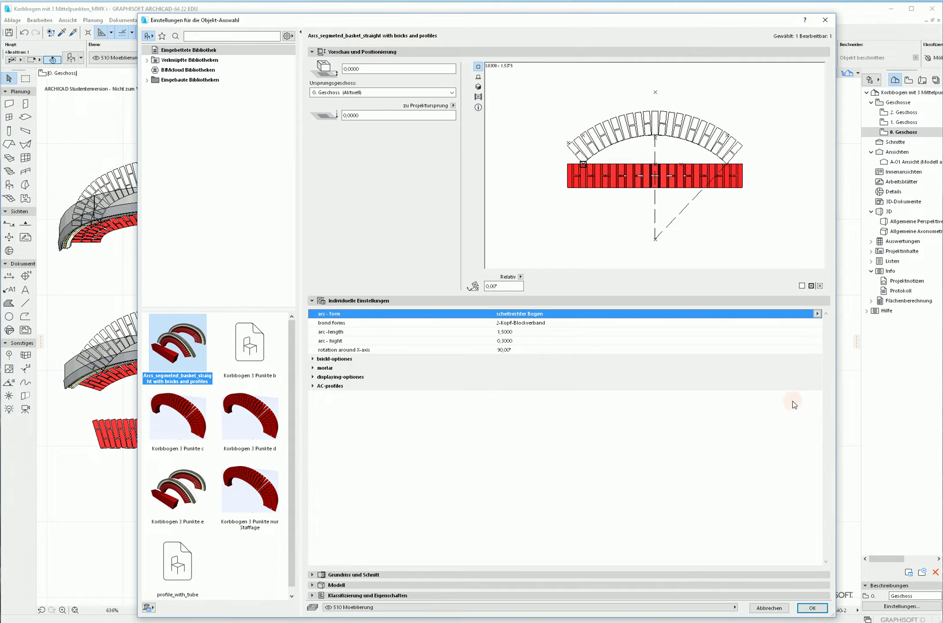
Confirm the settings and flatten the arch into a straight lintel with slightly fanned bricks
{"action": "left_click", "coordinate": [812, 608]}
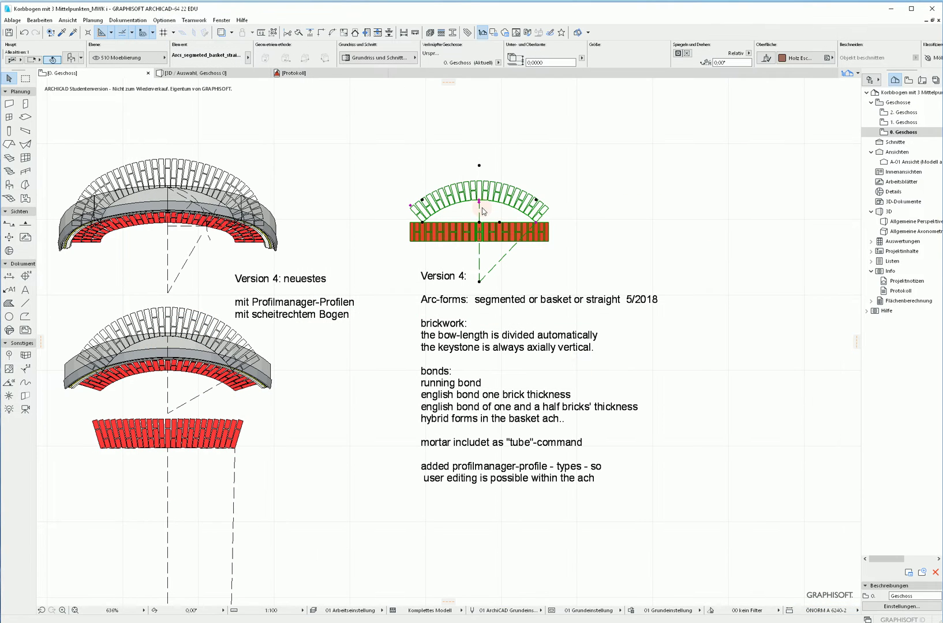
{"action": "scroll", "coordinate": [439, 213], "scroll_direction": "up", "scroll_amount": 5}
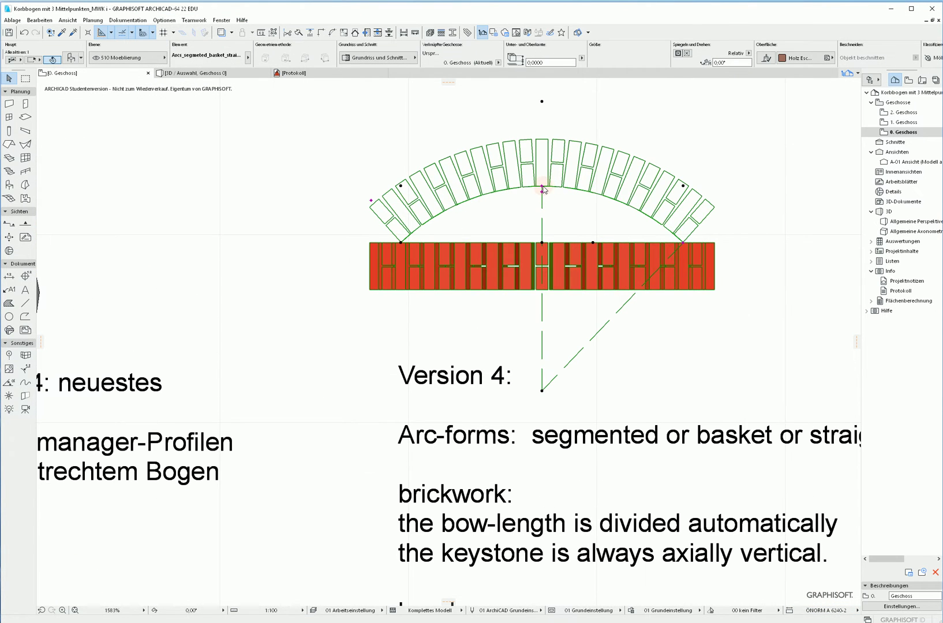
{"action": "left_click", "coordinate": [543, 189]}
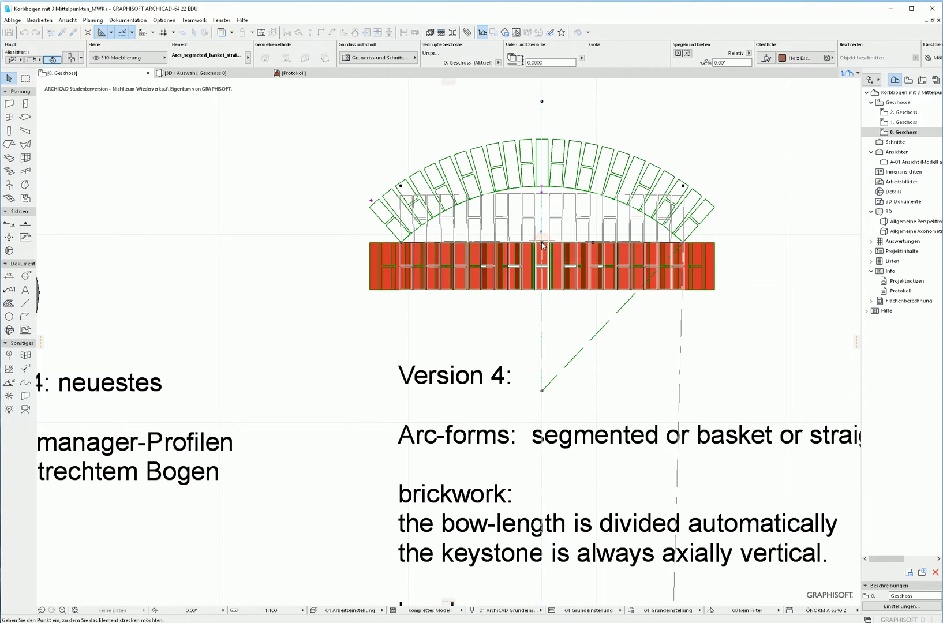
{"action": "left_click", "coordinate": [542, 243]}
{"action": "left_click", "coordinate": [406, 194]}
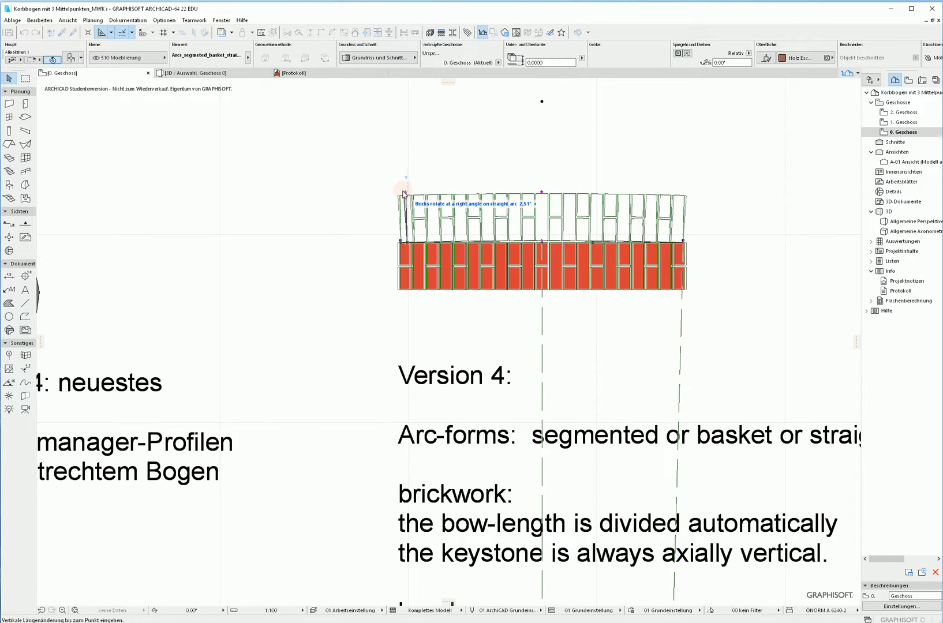
{"action": "left_click", "coordinate": [396, 194]}
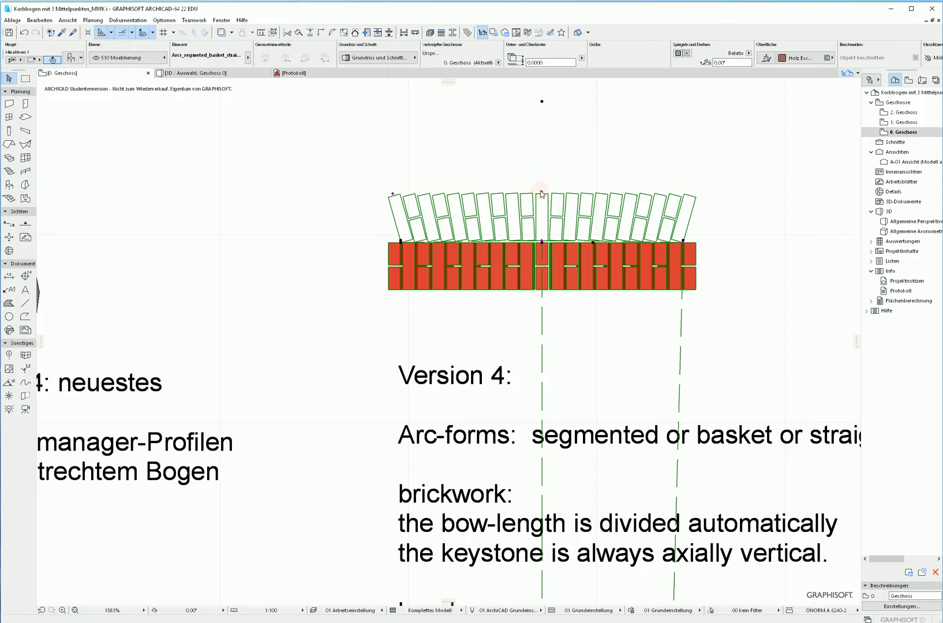
Adjust the brick rotation via the keystone hotspot and reselect the straight lintel
{"action": "left_click", "coordinate": [541, 194]}
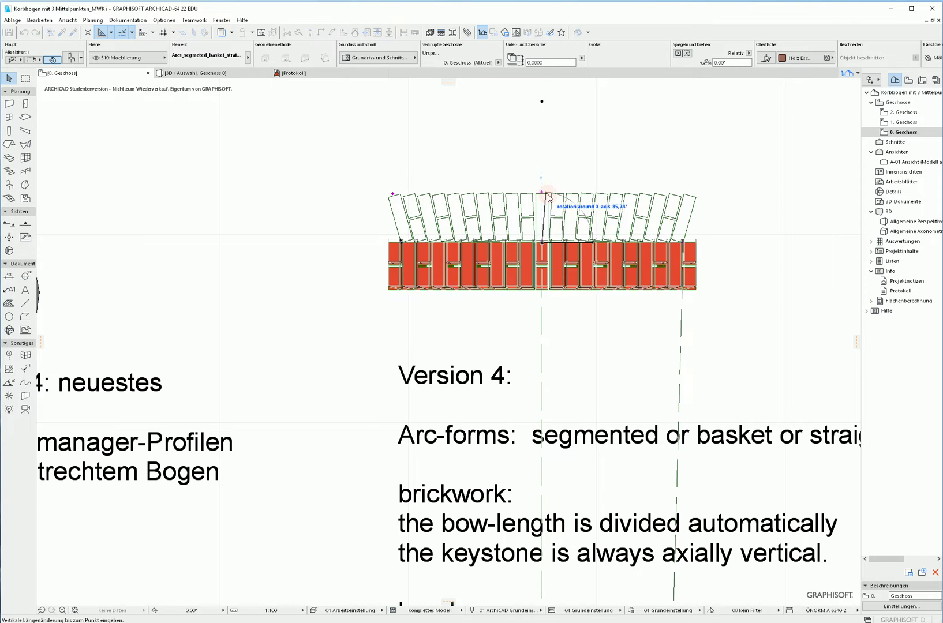
{"action": "left_click", "coordinate": [576, 246]}
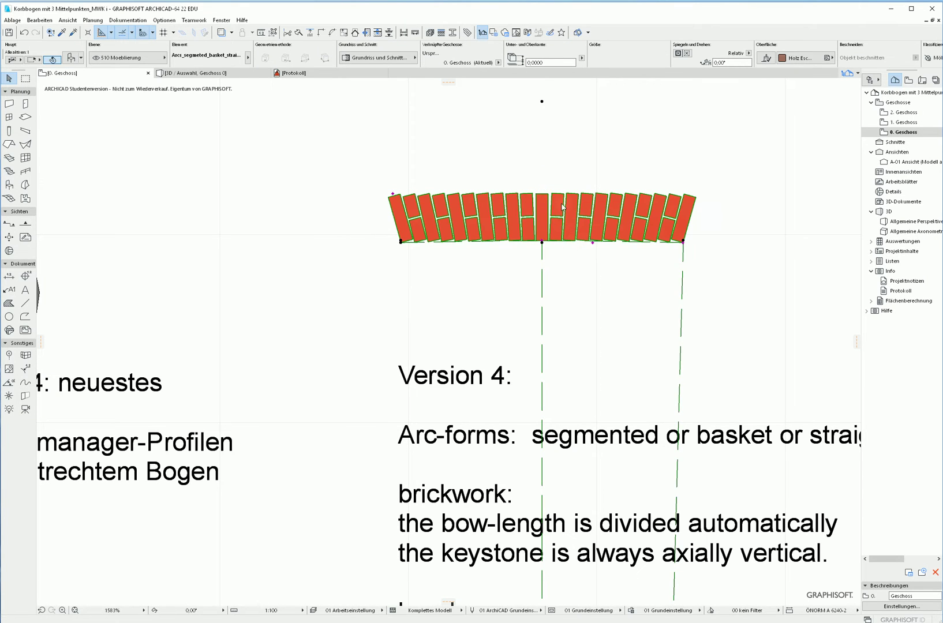
{"action": "left_click", "coordinate": [593, 246]}
{"action": "left_click", "coordinate": [594, 289]}
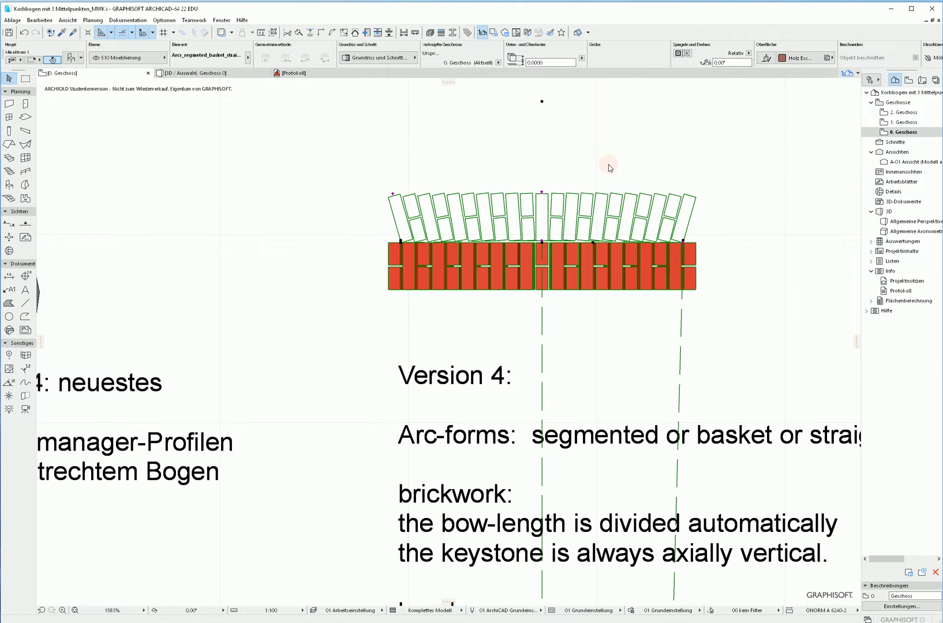
Check the lintel in 3D, then raise its keystone on the ground floor plan into a taller curve
{"action": "key", "text": "F5"}
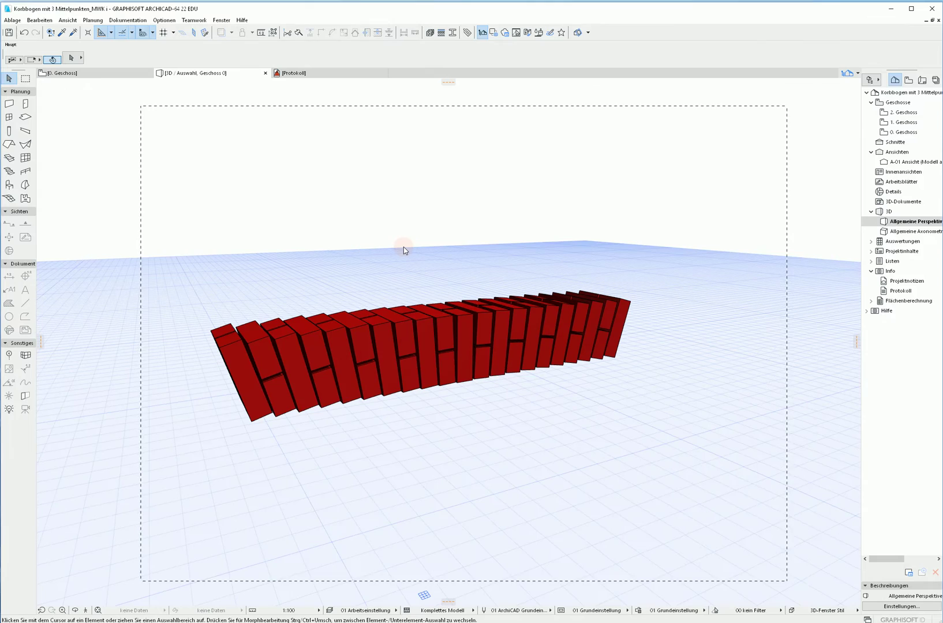
{"action": "middle_click_drag", "start_coordinate": [530, 407], "coordinate": [406, 430], "text": "shift"}
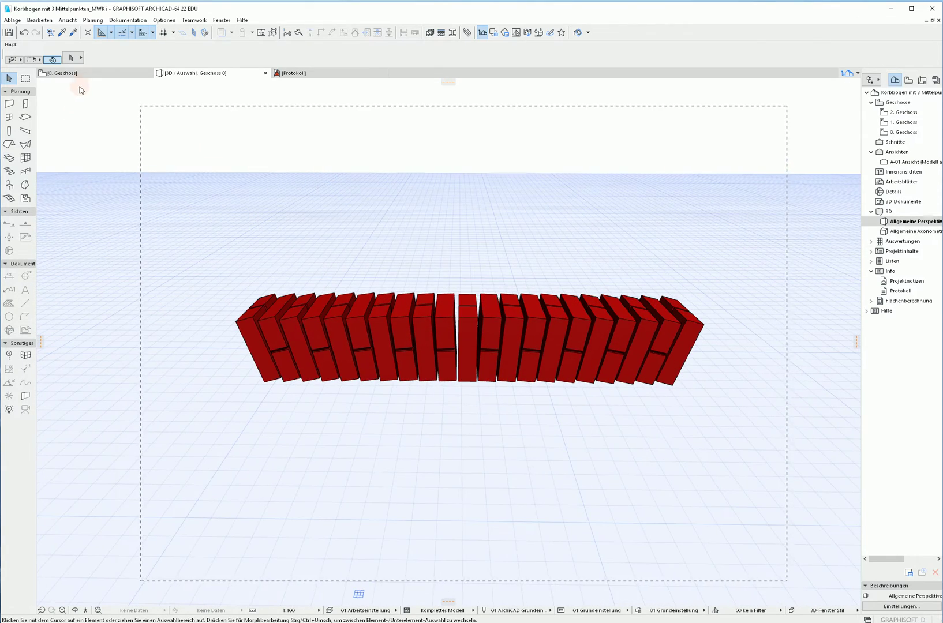
{"action": "left_click", "coordinate": [83, 73]}
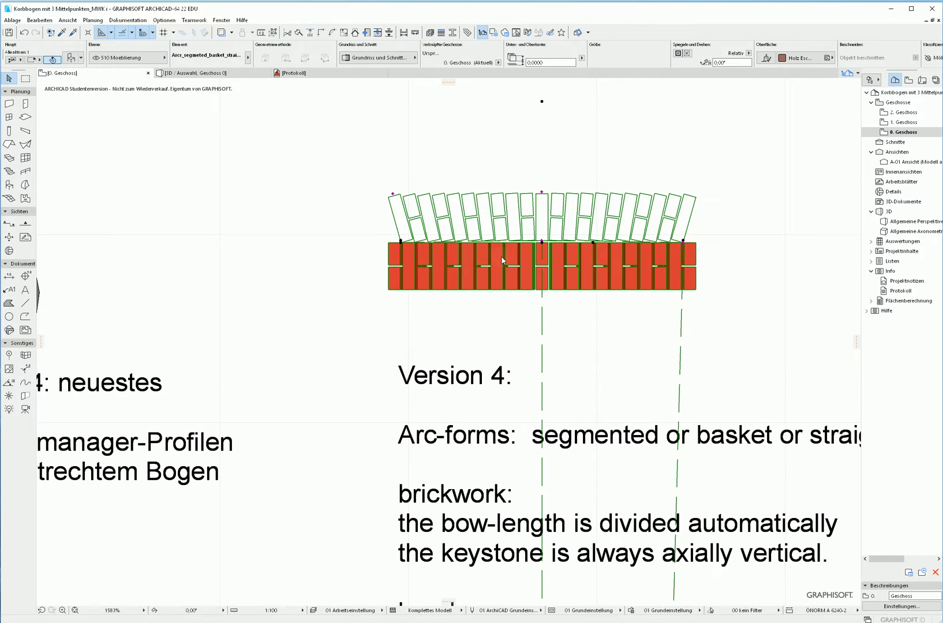
{"action": "left_click", "coordinate": [544, 243]}
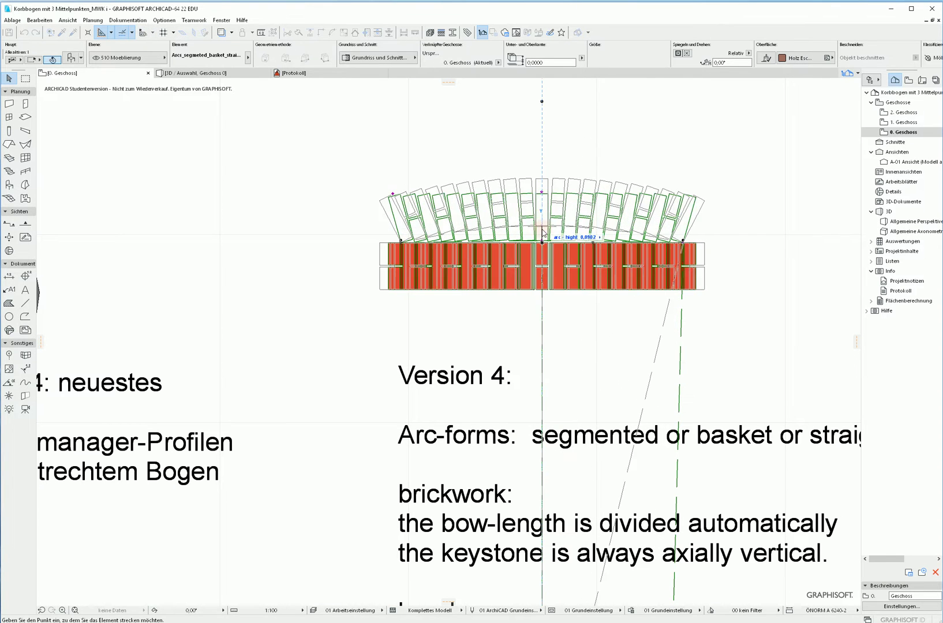
{"action": "left_click", "coordinate": [542, 177]}
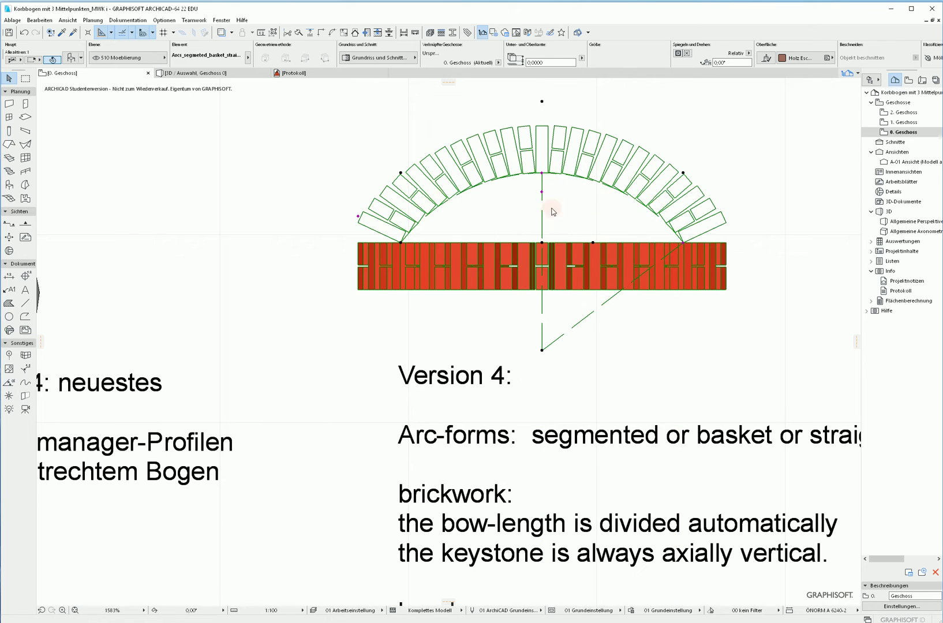
Change the arch's arc form to Korbbogen mit 3 Mittelpunkten and confirm
{"action": "double_click", "coordinate": [448, 197]}
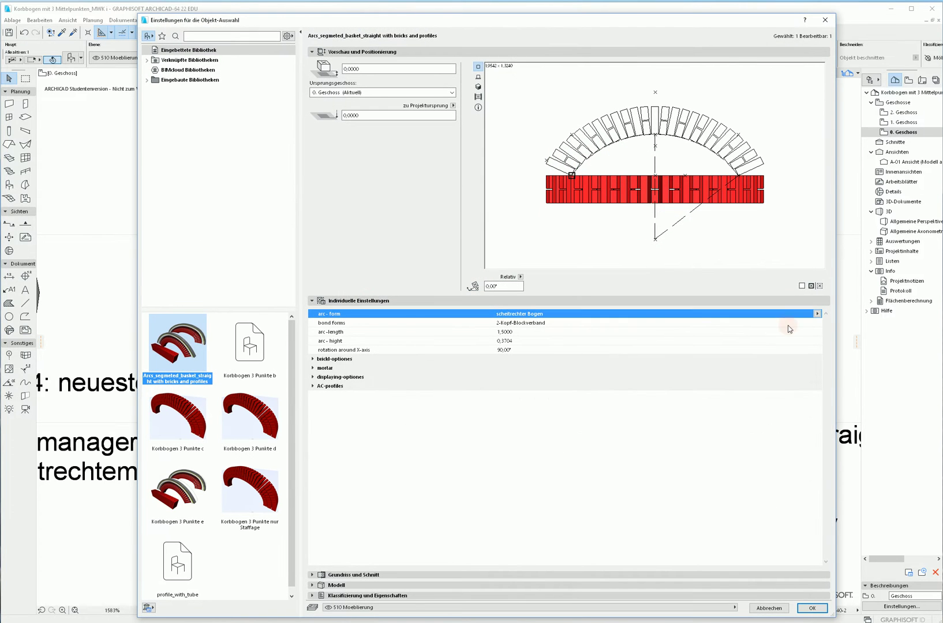
{"action": "left_click", "coordinate": [818, 316]}
{"action": "left_click", "coordinate": [847, 313]}
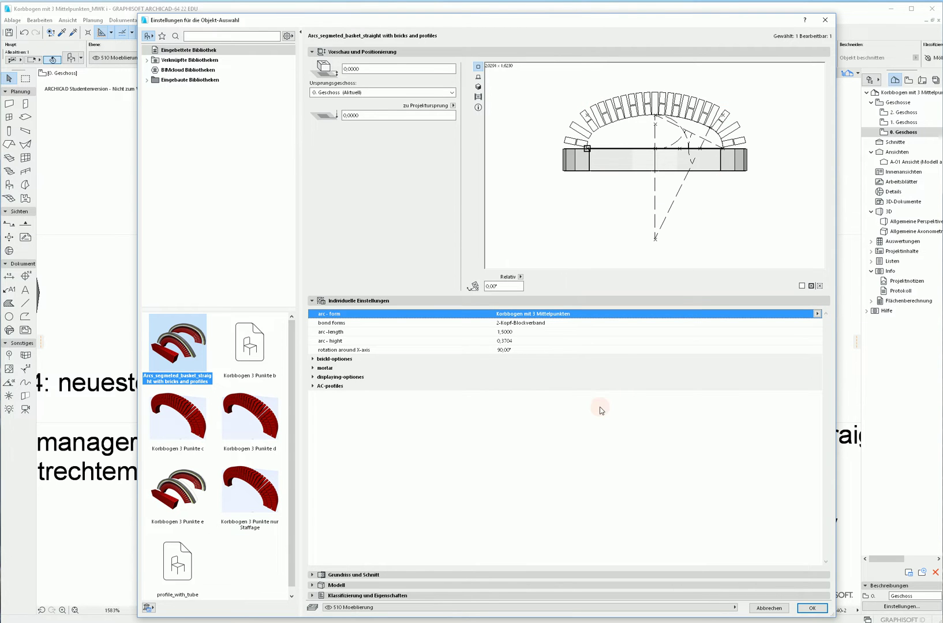
{"action": "left_click", "coordinate": [812, 607]}
{"action": "scroll", "coordinate": [625, 316], "scroll_direction": "down", "scroll_amount": 3}
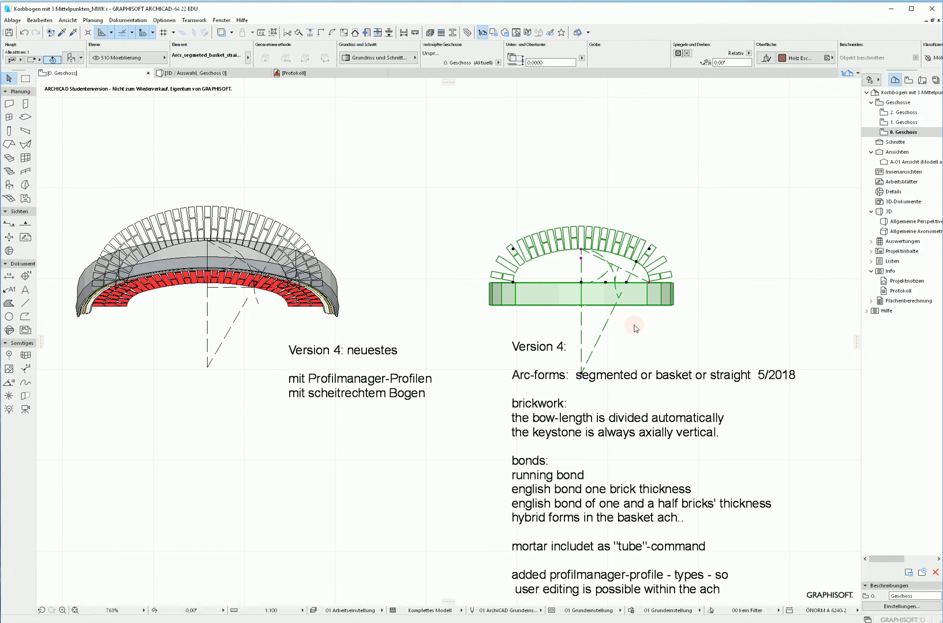
Stretch the basket arch wider to the right and taller via its end and top hotspots
{"action": "left_click", "coordinate": [649, 284]}
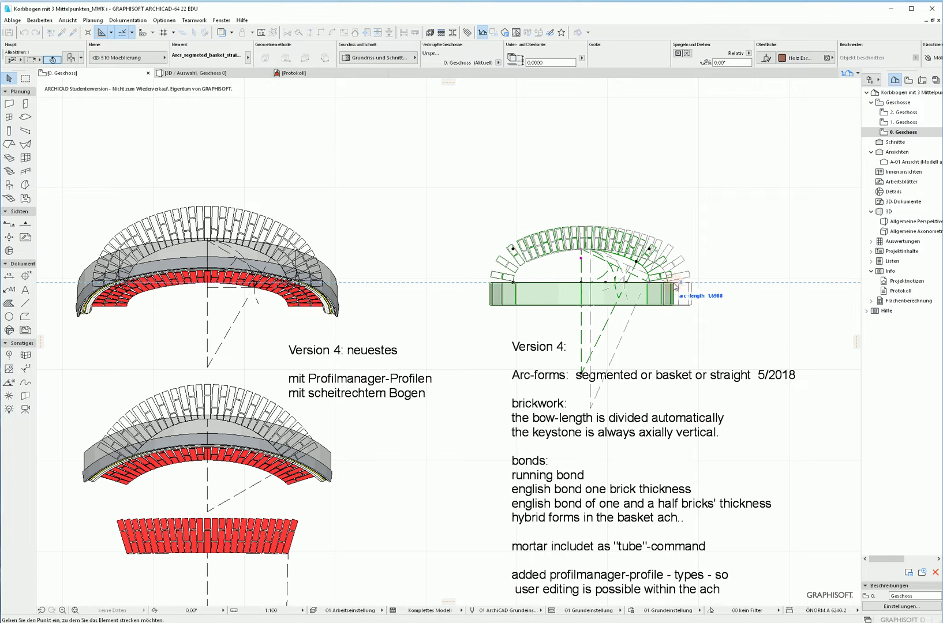
{"action": "left_click", "coordinate": [721, 283]}
{"action": "left_click", "coordinate": [617, 250]}
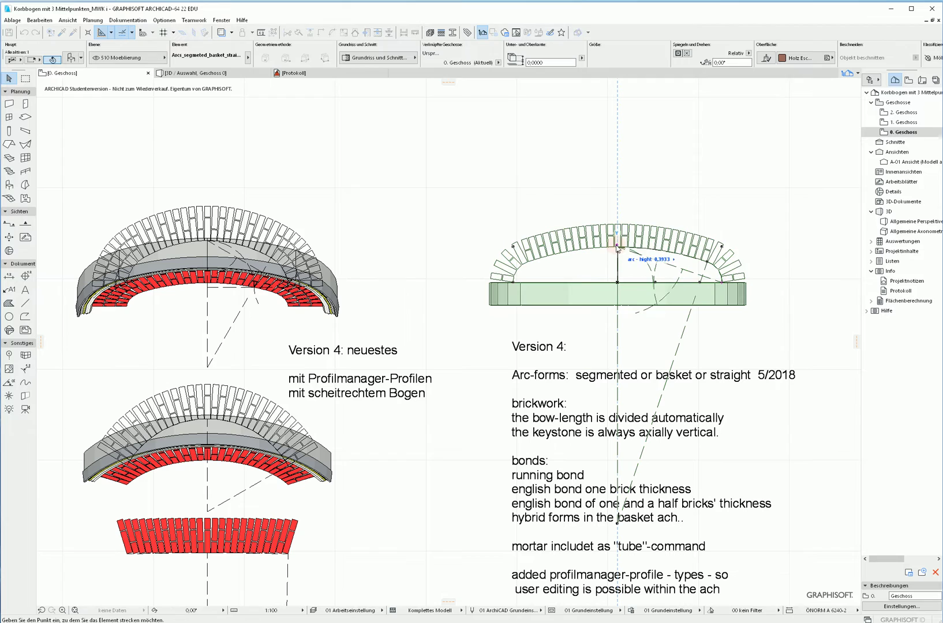
{"action": "left_click", "coordinate": [649, 248]}
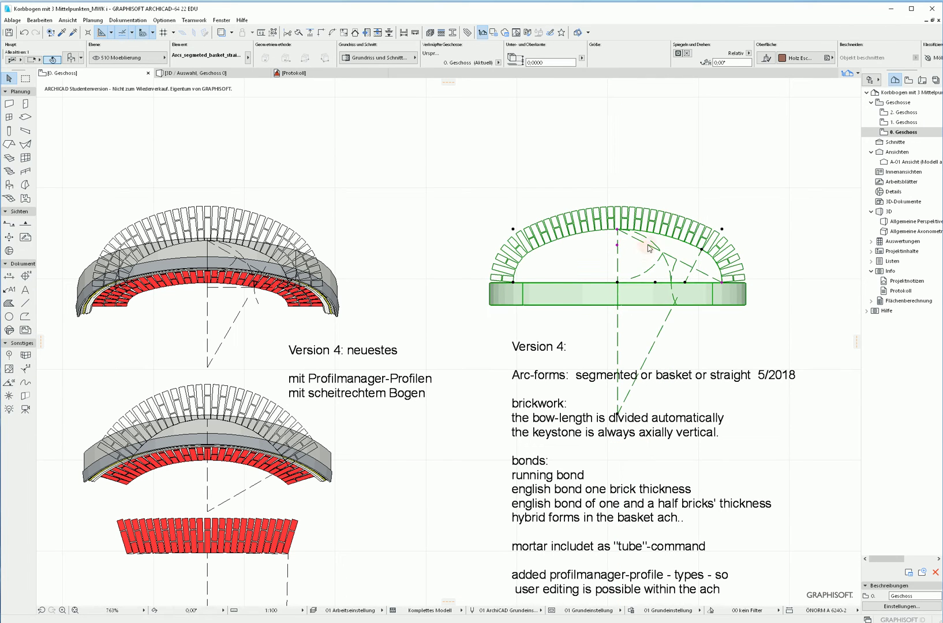
{"action": "left_click", "coordinate": [617, 231]}
{"action": "left_click", "coordinate": [591, 220]}
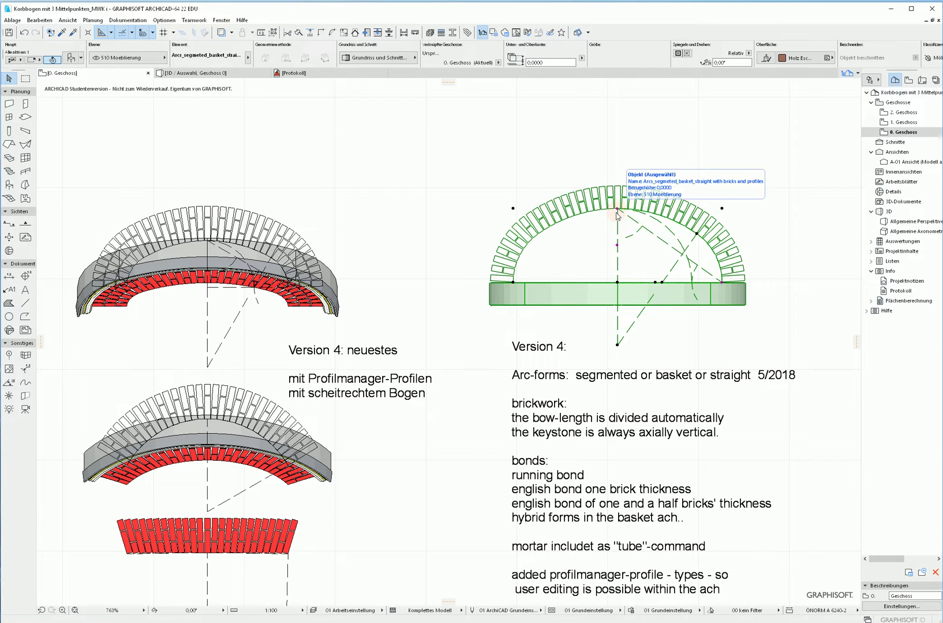
{"action": "scroll", "coordinate": [617, 211], "scroll_direction": "up", "scroll_amount": 1}
{"action": "scroll", "coordinate": [617, 211], "scroll_direction": "up", "scroll_amount": 2}
{"action": "scroll", "coordinate": [634, 214], "scroll_direction": "up", "scroll_amount": 1}
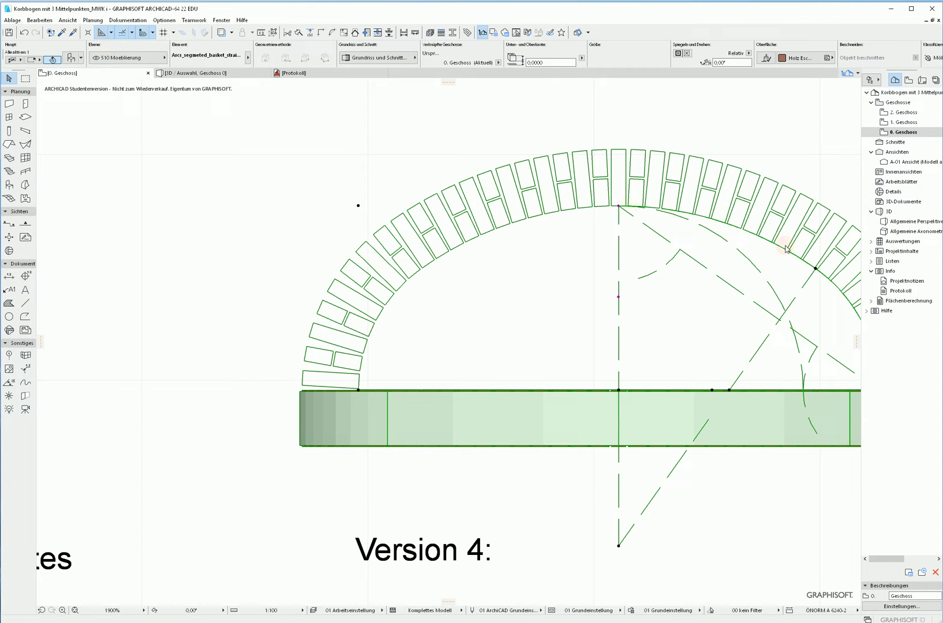
Raise the arch's top point, then fix it back at a lower height
{"action": "left_click", "coordinate": [619, 209]}
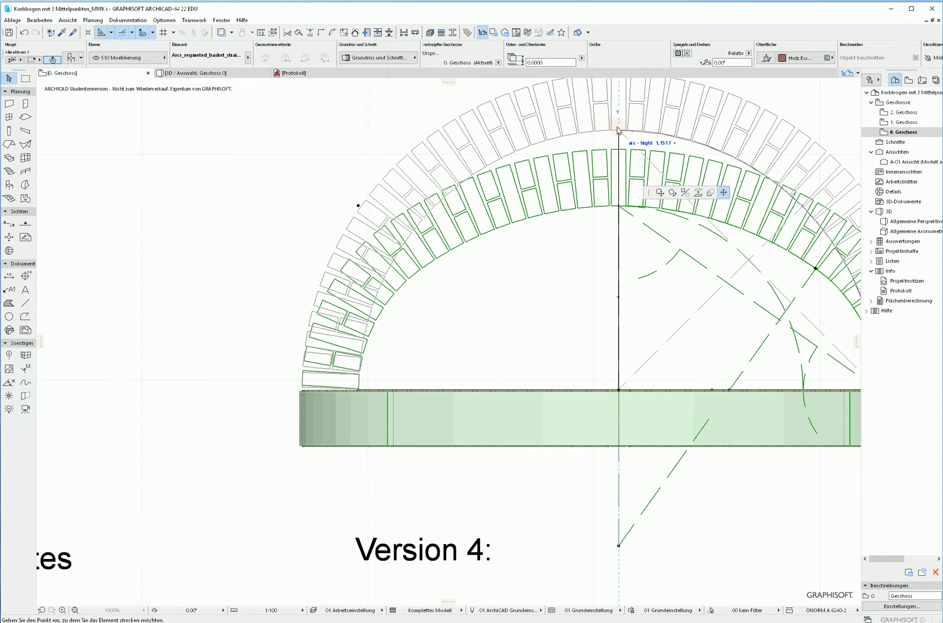
{"action": "left_click", "coordinate": [620, 127]}
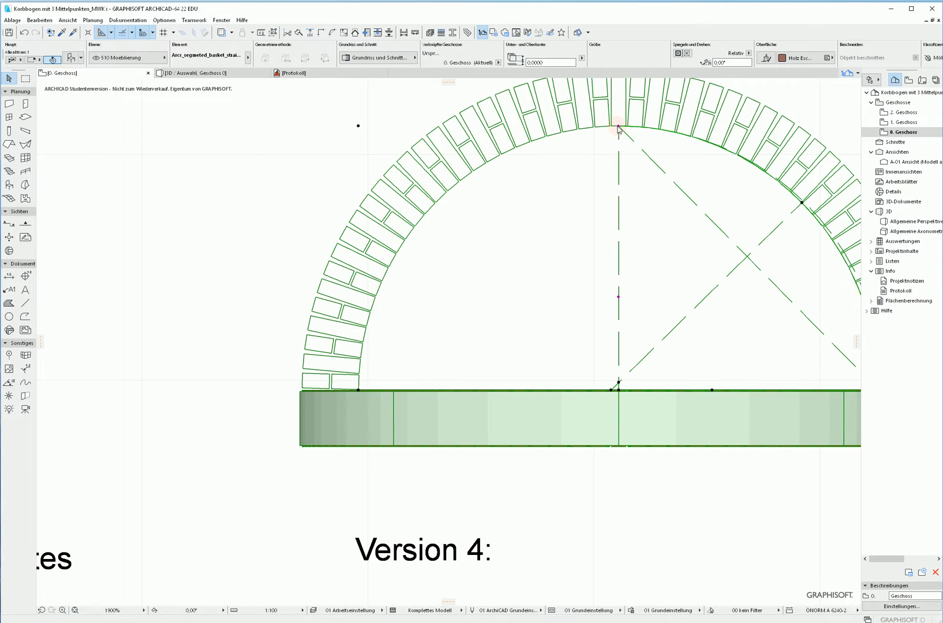
{"action": "left_click", "coordinate": [619, 127]}
{"action": "left_click", "coordinate": [621, 262]}
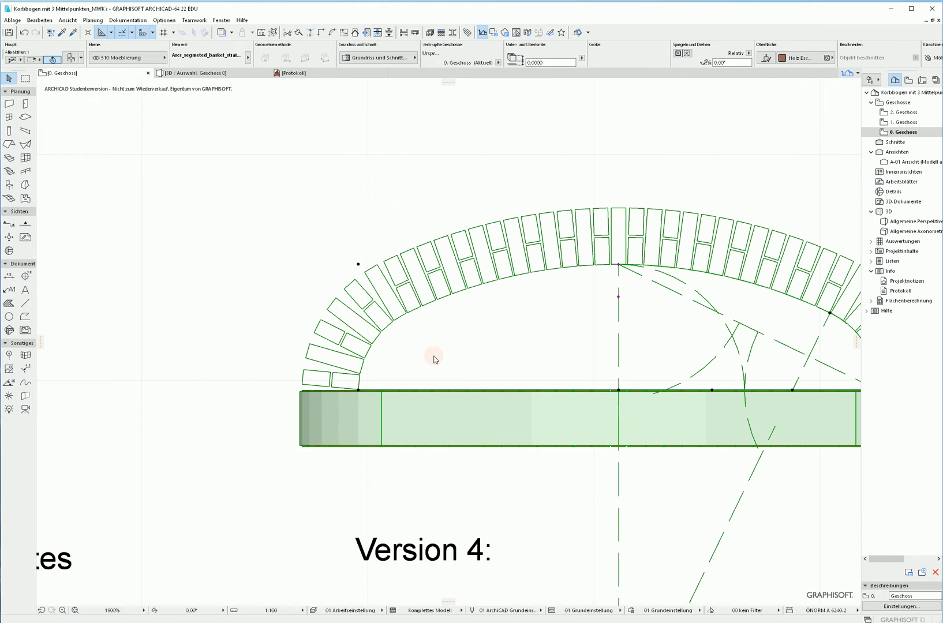
Widen then narrow the arch and its base slab via the right spring point
{"action": "middle_click_drag", "start_coordinate": [432, 358], "coordinate": [347, 347]}
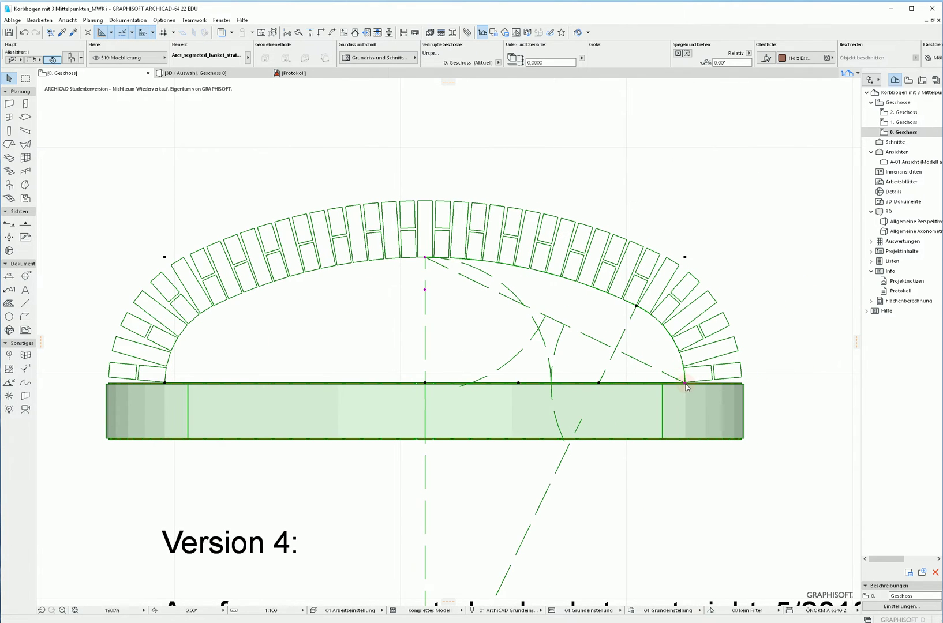
{"action": "left_click", "coordinate": [685, 383]}
{"action": "left_click", "coordinate": [752, 387]}
{"action": "left_click", "coordinate": [751, 384]}
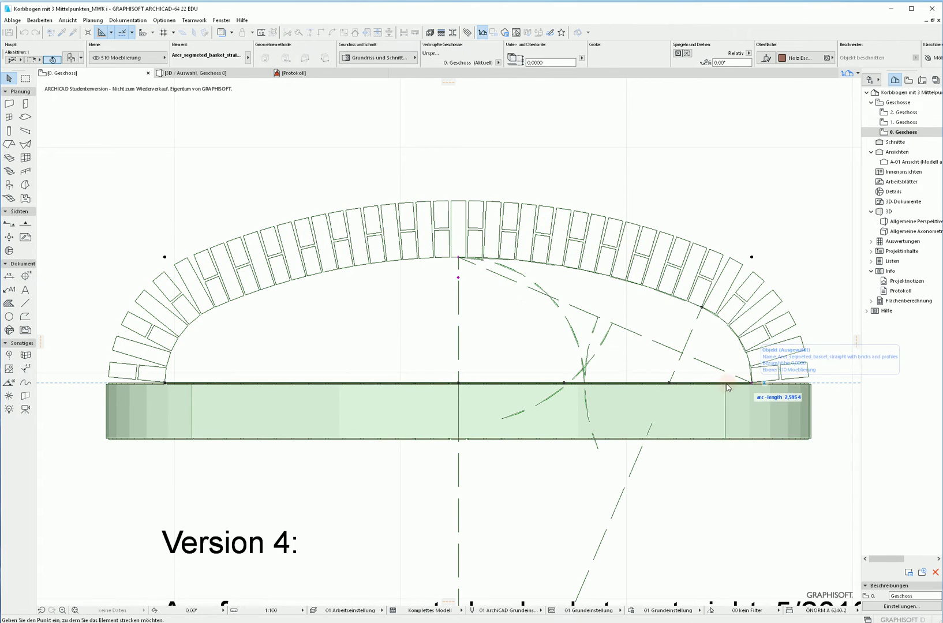
{"action": "left_click", "coordinate": [660, 383]}
{"action": "scroll", "coordinate": [540, 351], "scroll_direction": "down", "scroll_amount": 3}
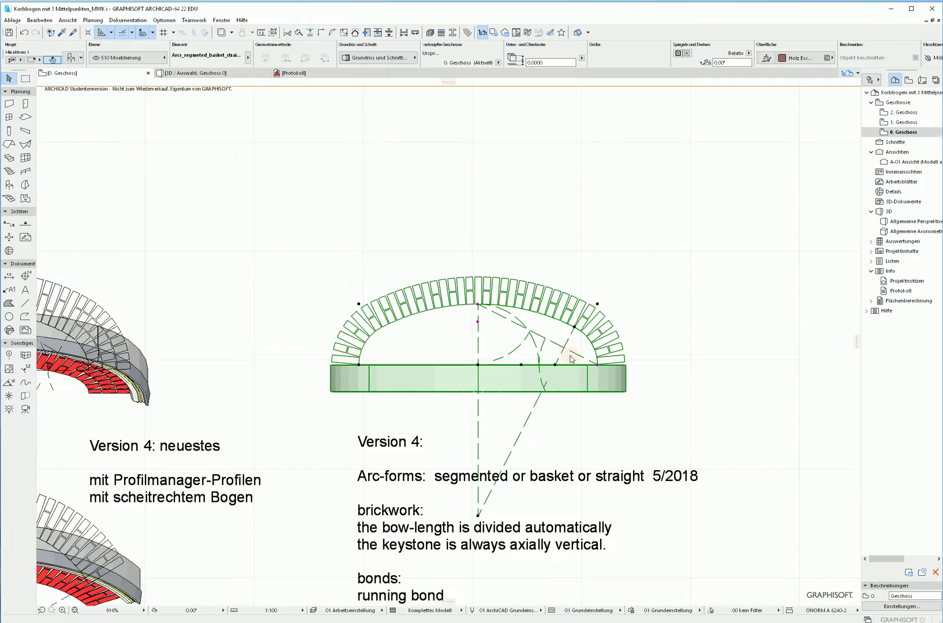
{"action": "scroll", "coordinate": [569, 358], "scroll_direction": "up", "scroll_amount": 3}
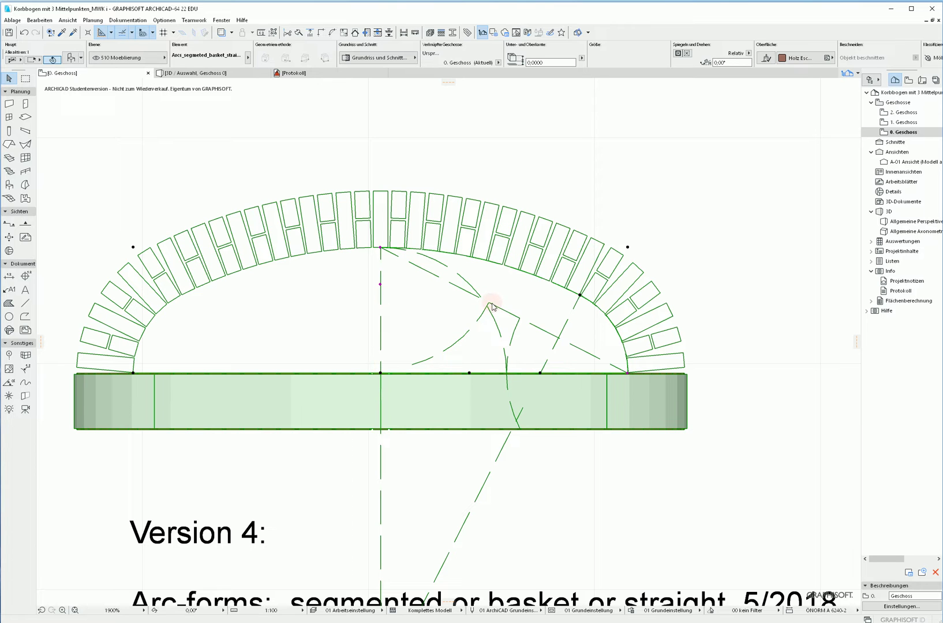
Lower the arch's crown, then stretch it higher to make the arch taller
{"action": "left_click_drag", "start_coordinate": [379, 248], "coordinate": [380, 270]}
{"action": "left_click", "coordinate": [381, 269]}
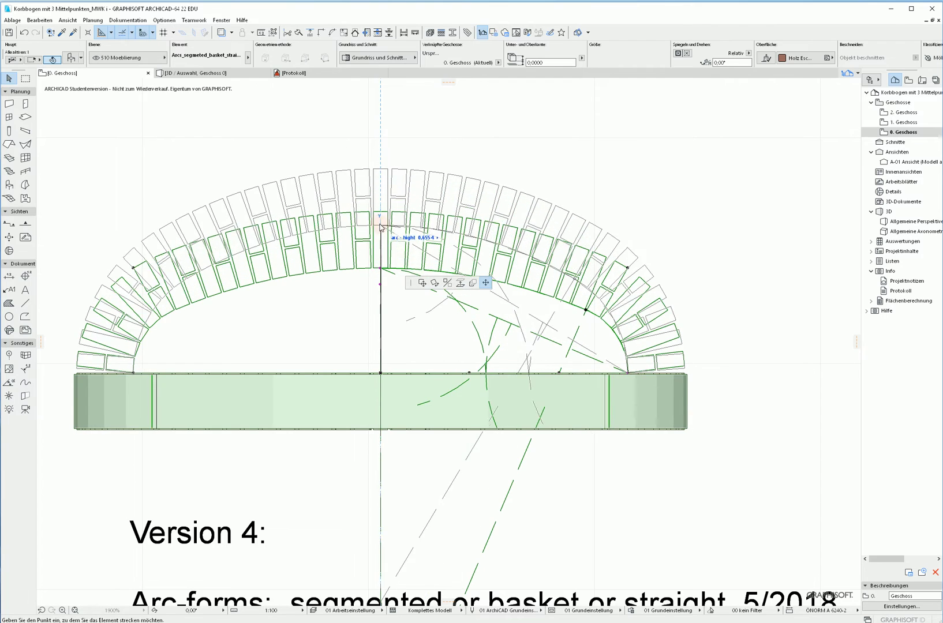
{"action": "left_click", "coordinate": [379, 213]}
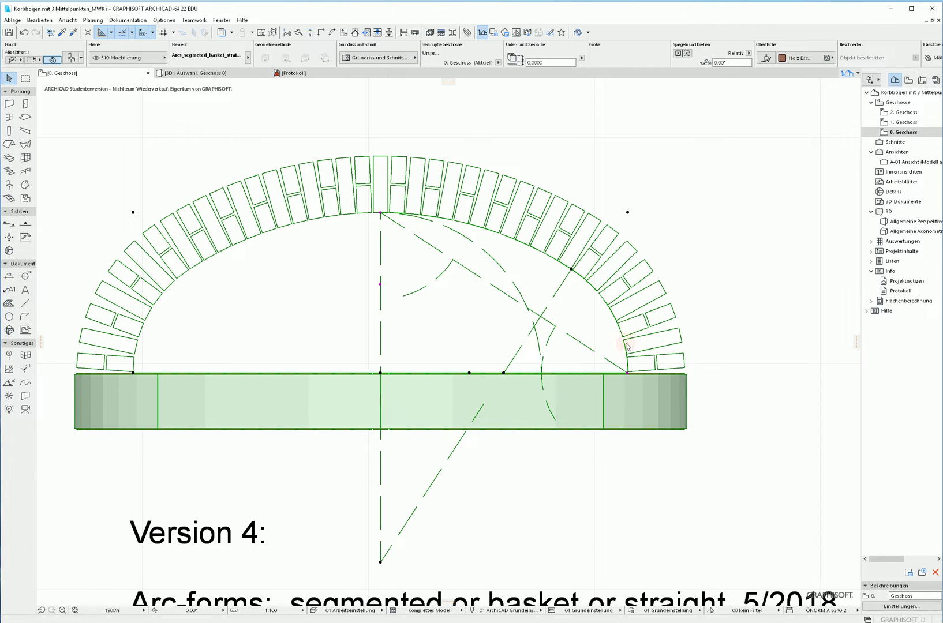
Cycle the bond form through 1- and 2-Kopf to 3-Kopf parallel and confirm
{"action": "double_click", "coordinate": [457, 300]}
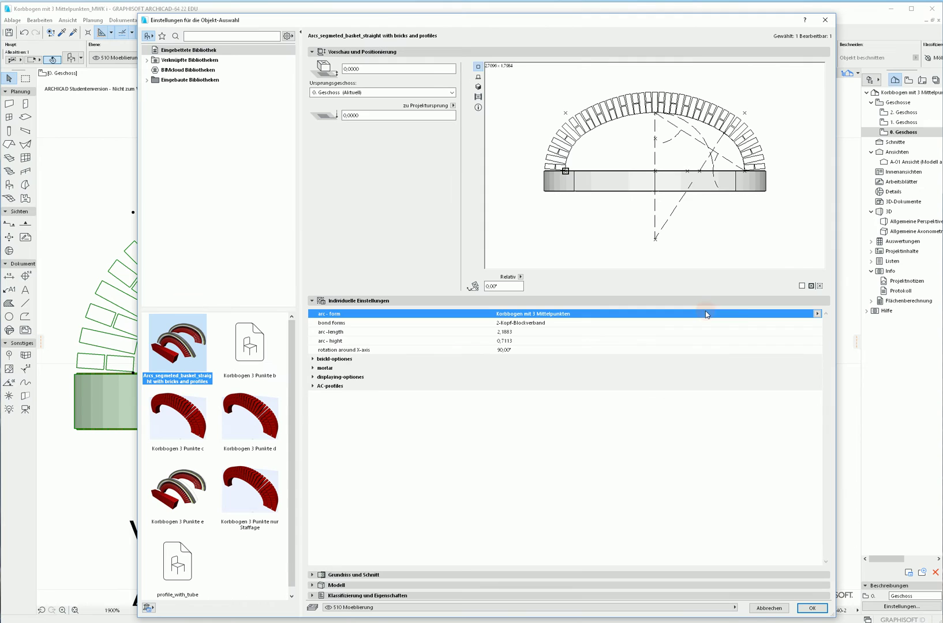
{"action": "left_click", "coordinate": [815, 323]}
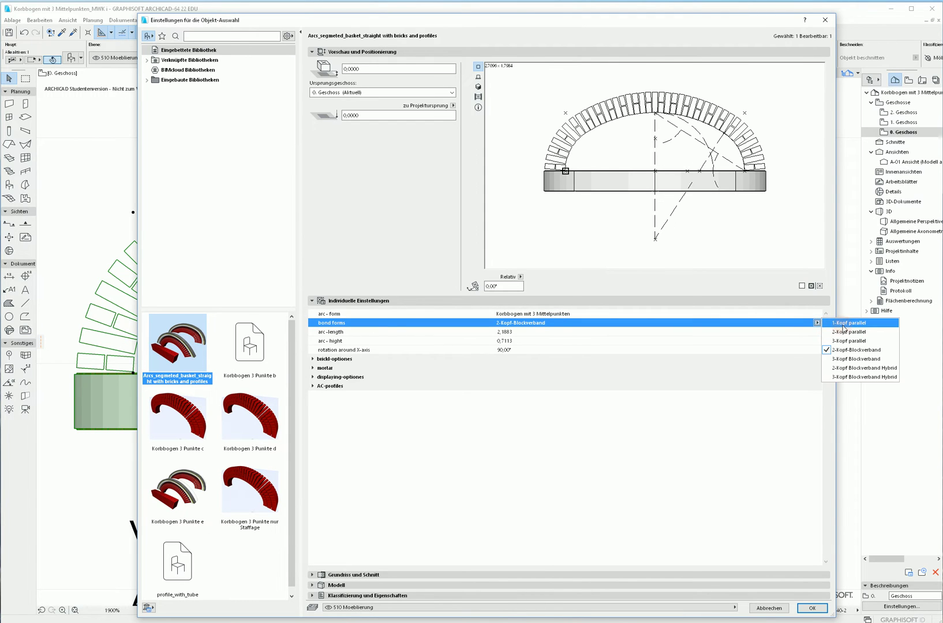
{"action": "left_click", "coordinate": [843, 324]}
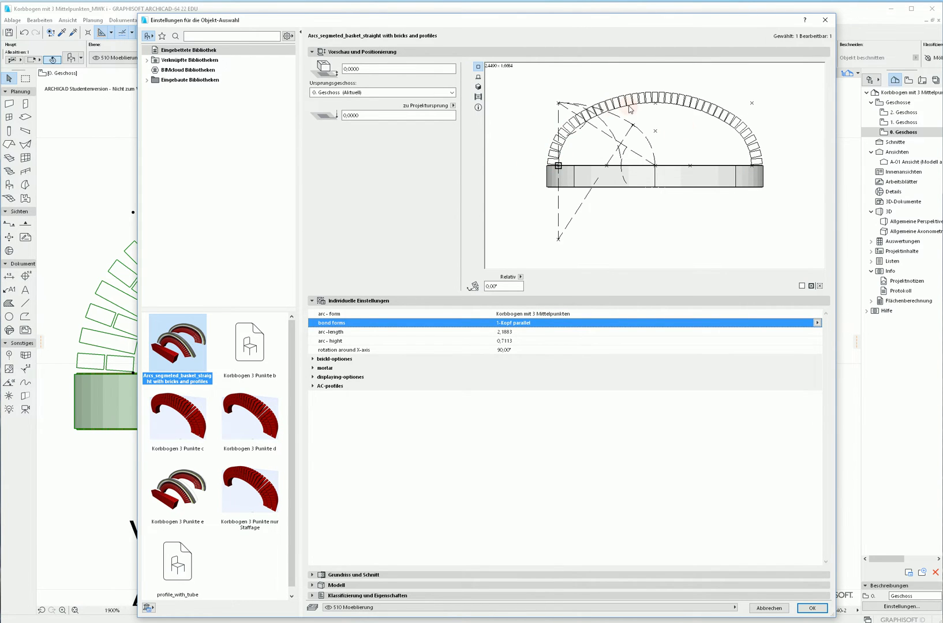
{"action": "left_click", "coordinate": [817, 324]}
{"action": "left_click", "coordinate": [843, 331]}
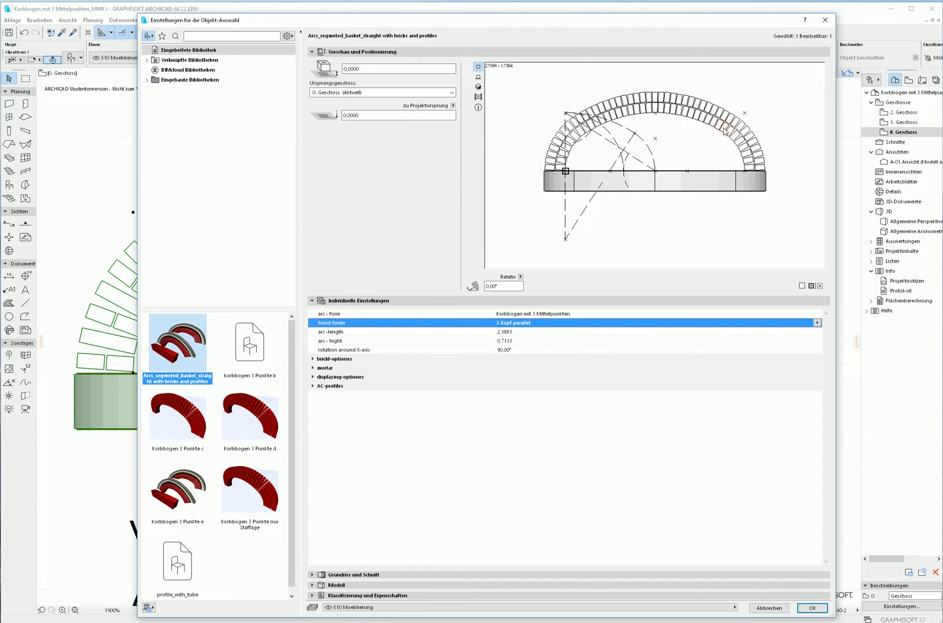
{"action": "left_click", "coordinate": [816, 322]}
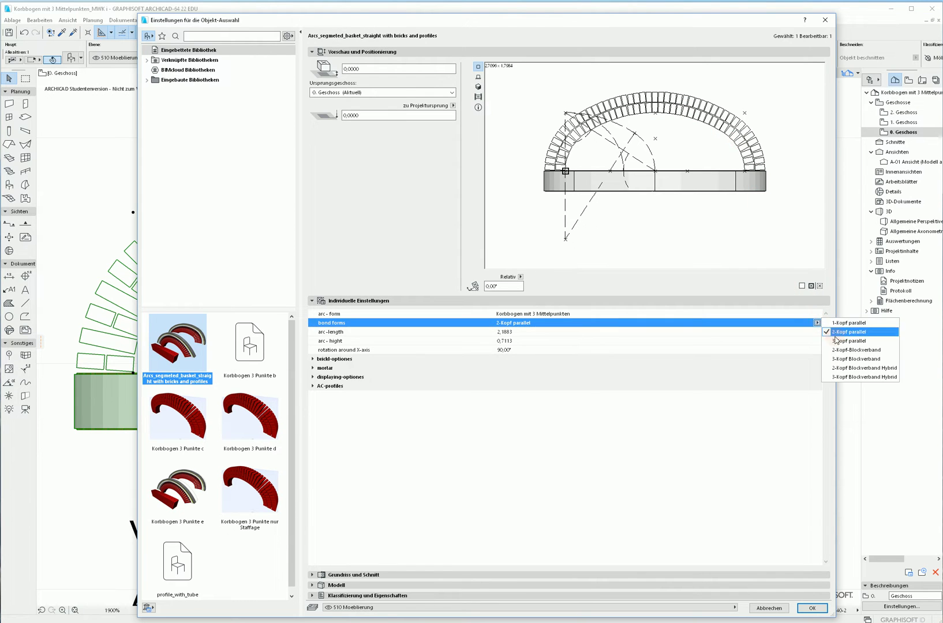
{"action": "left_click", "coordinate": [837, 342]}
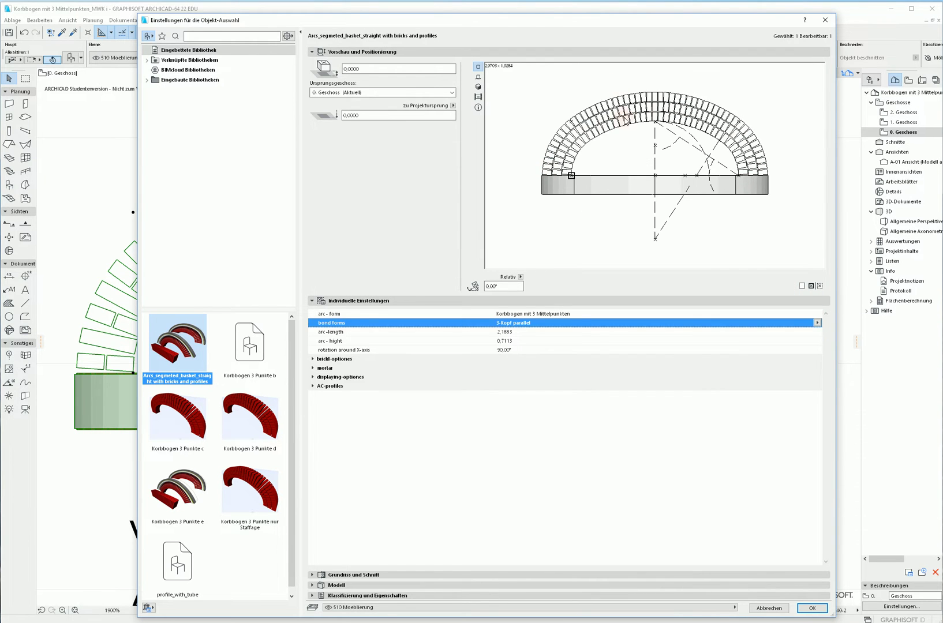
{"action": "left_click", "coordinate": [811, 608]}
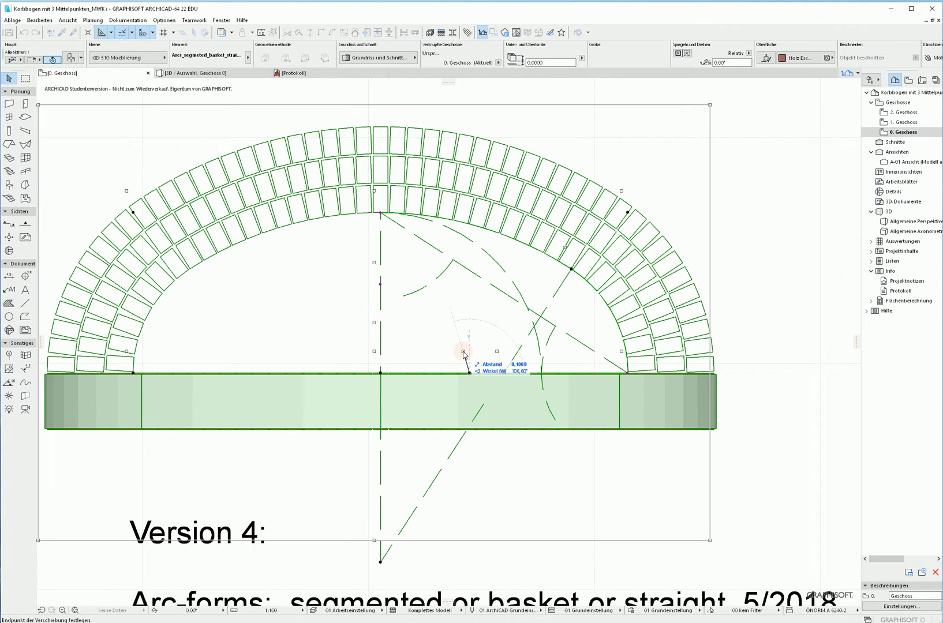
{"action": "left_click", "coordinate": [382, 287]}
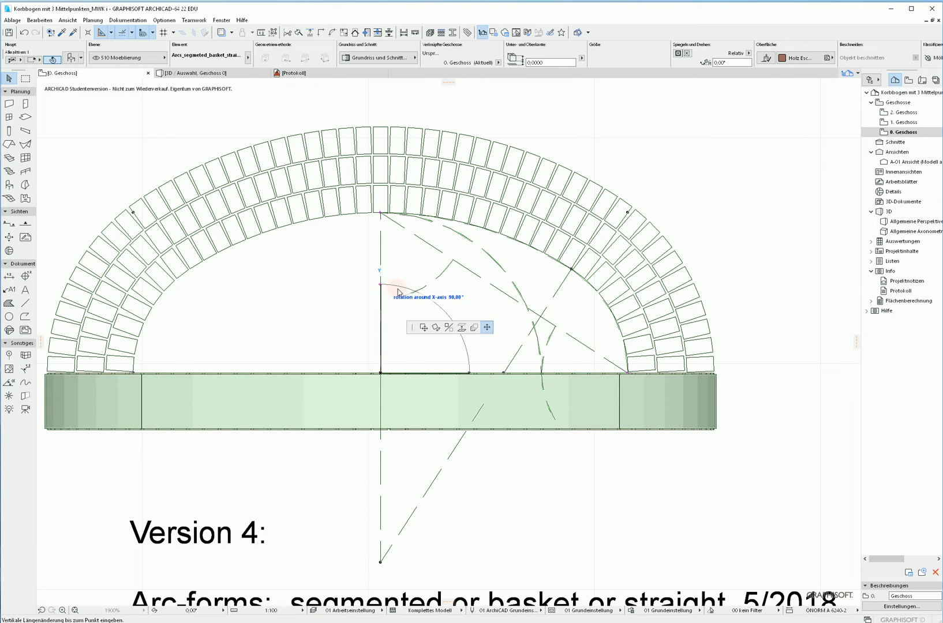
{"action": "left_click", "coordinate": [441, 313]}
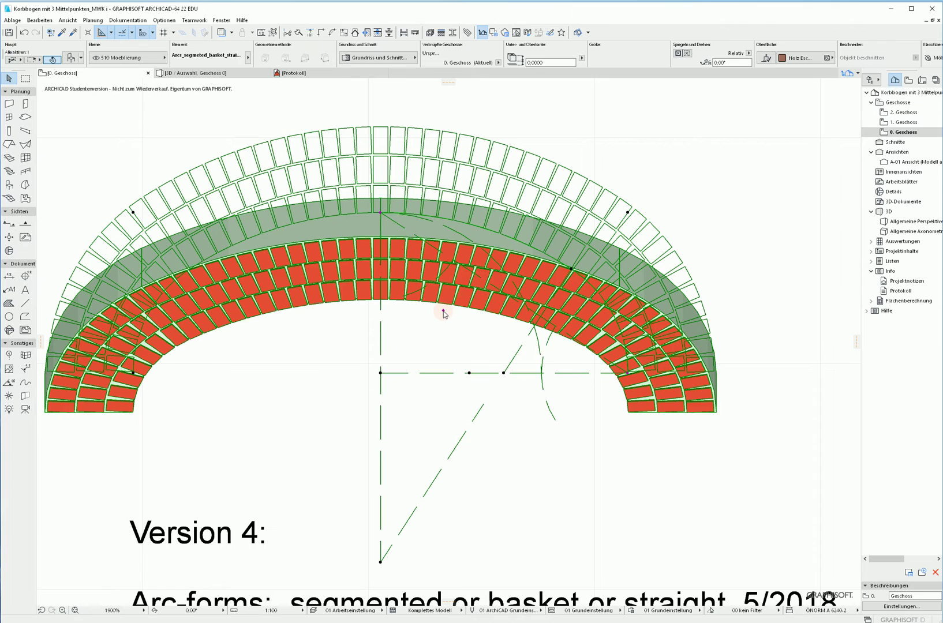
{"action": "left_click", "coordinate": [379, 274]}
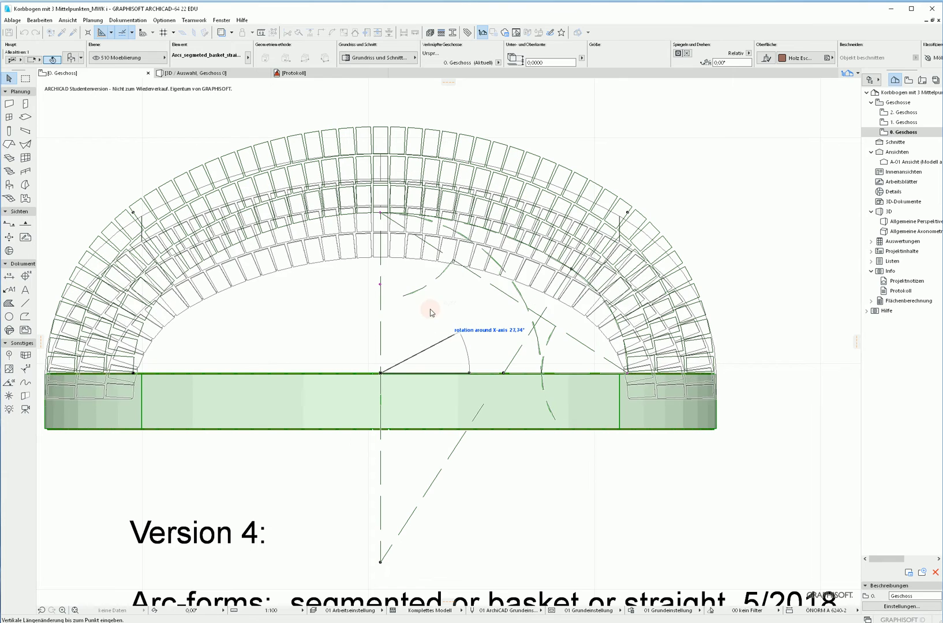
{"action": "left_click", "coordinate": [381, 289]}
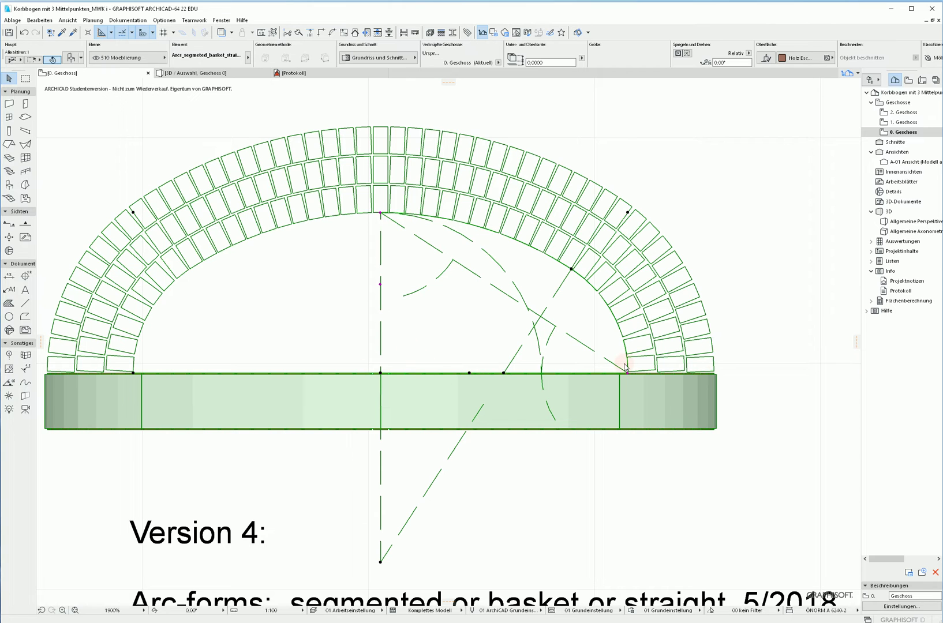
In the arch's settings, try the 2-Kopf and 3-Kopf Blockverband bonds
{"action": "double_click", "coordinate": [650, 345]}
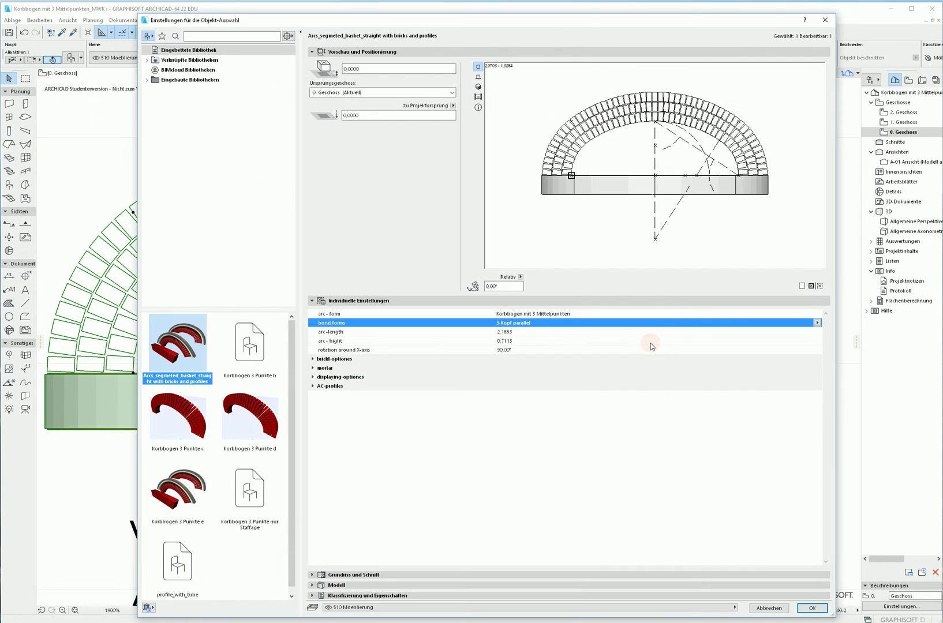
{"action": "left_click", "coordinate": [817, 323]}
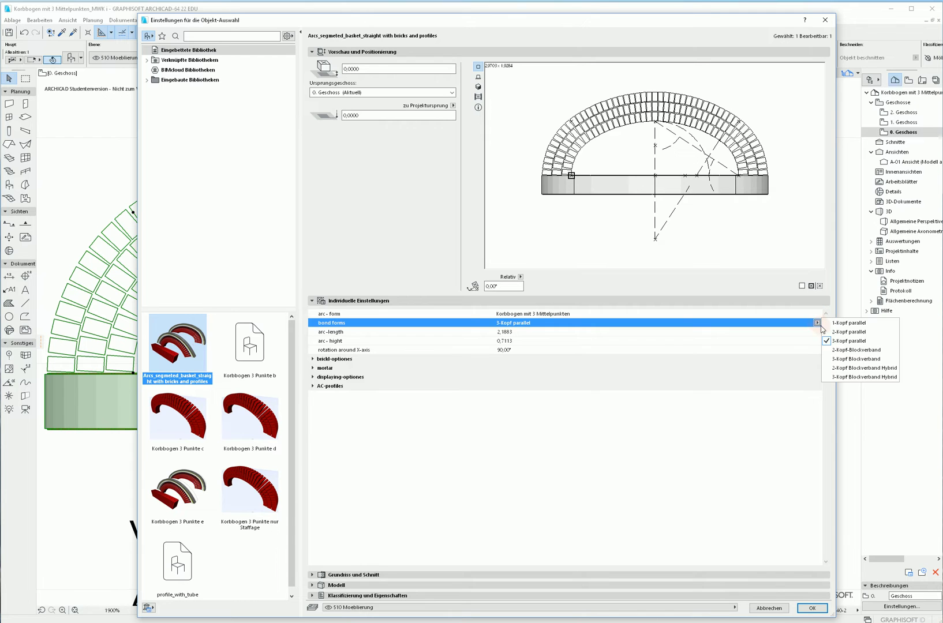
{"action": "left_click", "coordinate": [836, 351]}
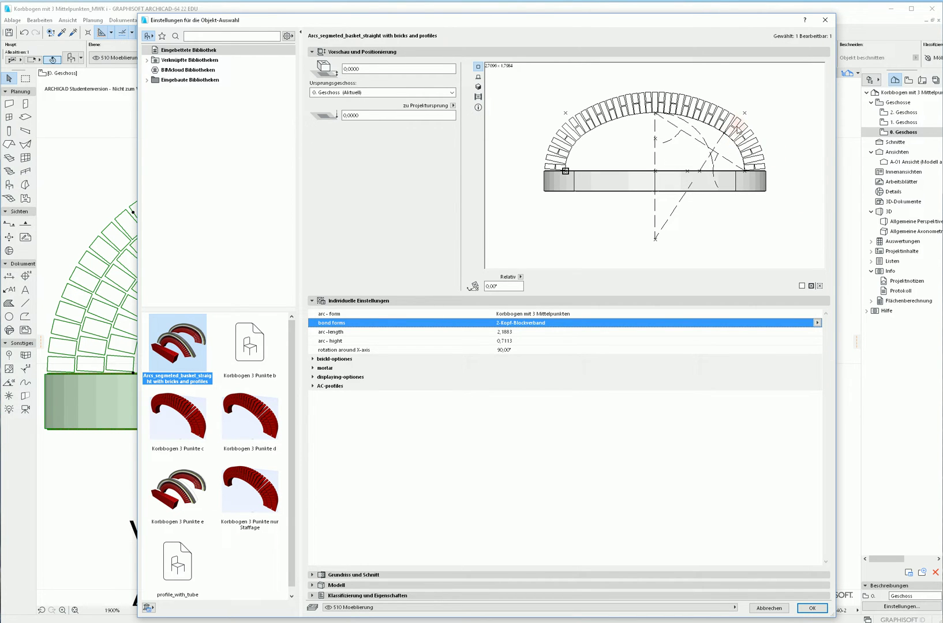
{"action": "left_click", "coordinate": [818, 323]}
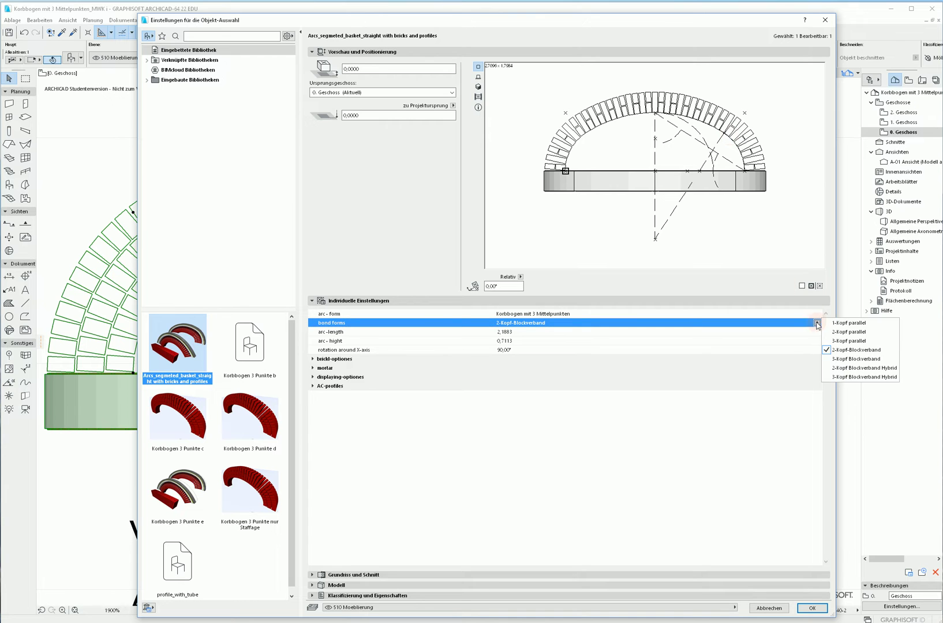
{"action": "left_click", "coordinate": [838, 360]}
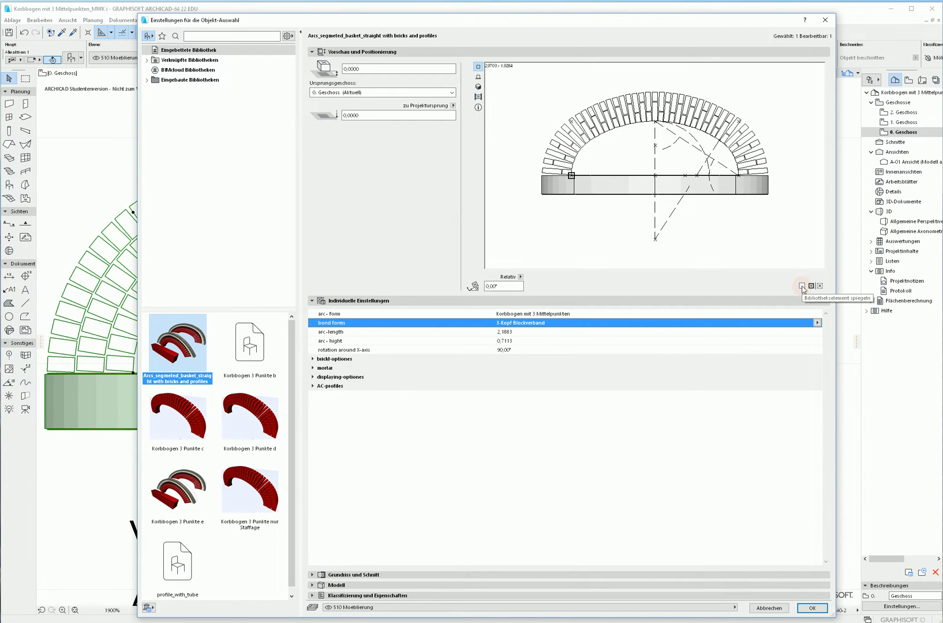
Try 2-Kopf Blockverband Hybrid, settle on 3-Kopf Blockverband Hybrid and confirm
{"action": "left_click", "coordinate": [817, 324]}
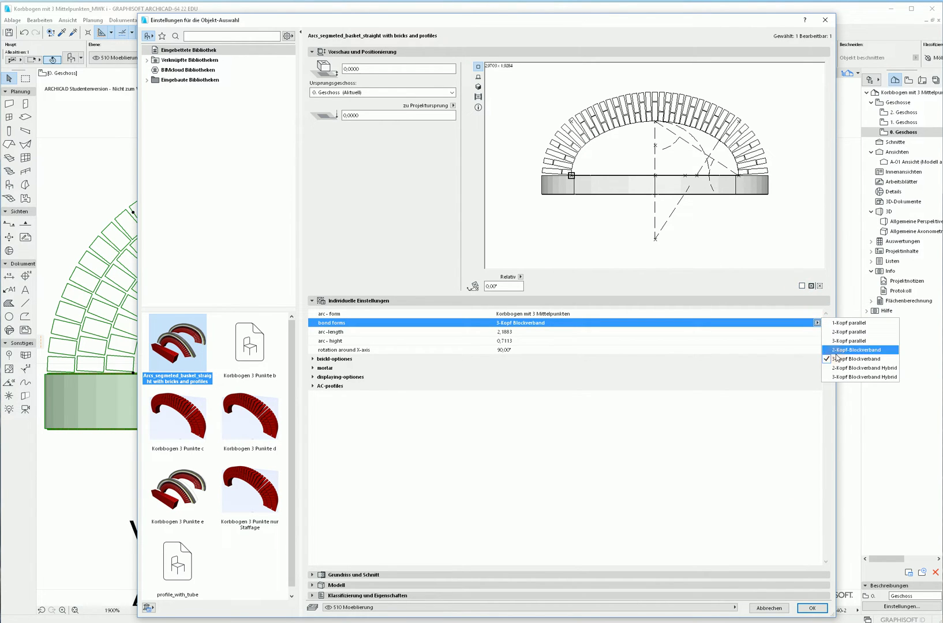
{"action": "left_click", "coordinate": [875, 368]}
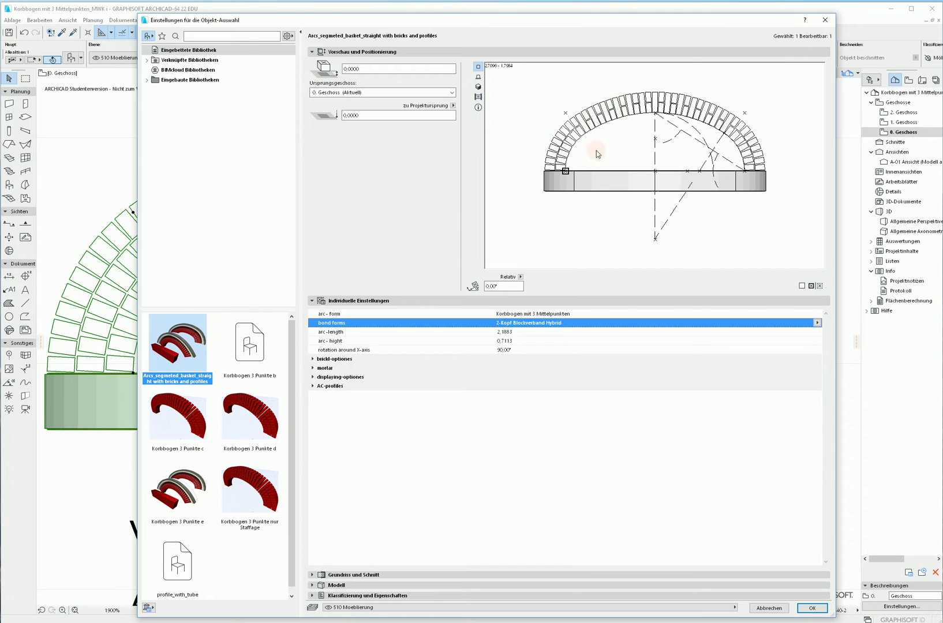
{"action": "left_click", "coordinate": [816, 322]}
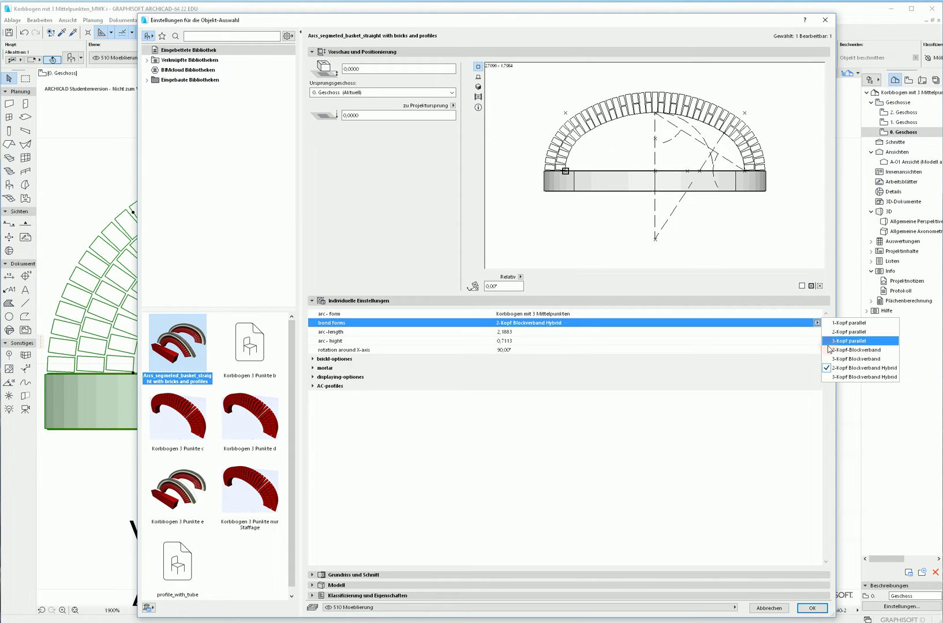
{"action": "left_click", "coordinate": [855, 371]}
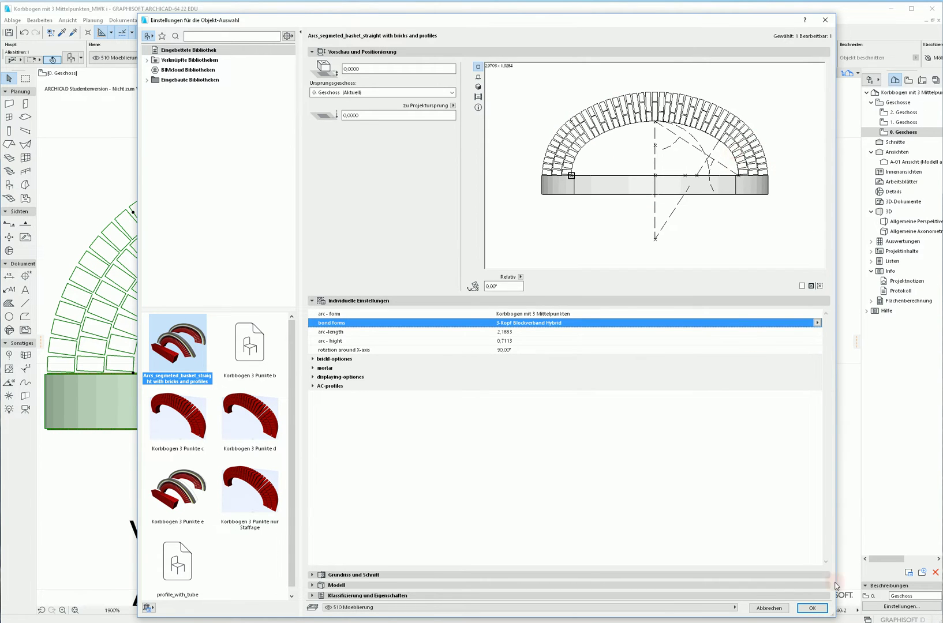
{"action": "left_click", "coordinate": [811, 607]}
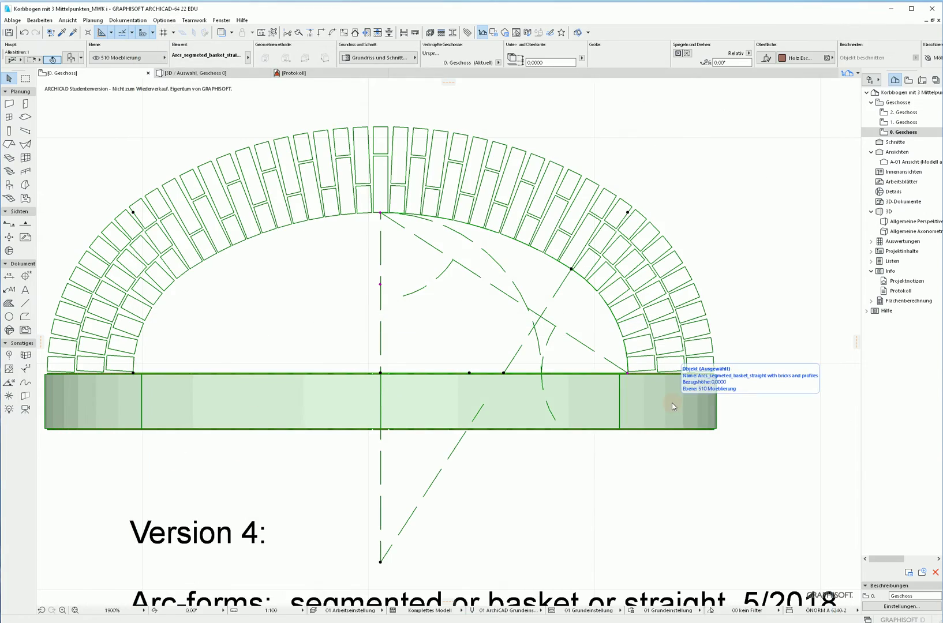
View the hybrid-bond arch obliquely in 3D and select it there
{"action": "key", "text": "F5"}
{"action": "mouse_move", "coordinate": [488, 289]}
{"action": "middle_mouse_down", "text": "shift"}
{"action": "mouse_move", "coordinate": [449, 292]}
{"action": "mouse_move", "coordinate": [314, 346]}
{"action": "mouse_move", "coordinate": [465, 354]}
{"action": "mouse_move", "coordinate": [624, 274]}
{"action": "mouse_move", "coordinate": [610, 316]}
{"action": "mouse_move", "coordinate": [509, 307]}
{"action": "mouse_move", "coordinate": [416, 226]}
{"action": "mouse_move", "coordinate": [321, 225]}
{"action": "mouse_move", "coordinate": [498, 267]}
{"action": "mouse_move", "coordinate": [566, 321]}
{"action": "middle_mouse_up", "text": "shift"}
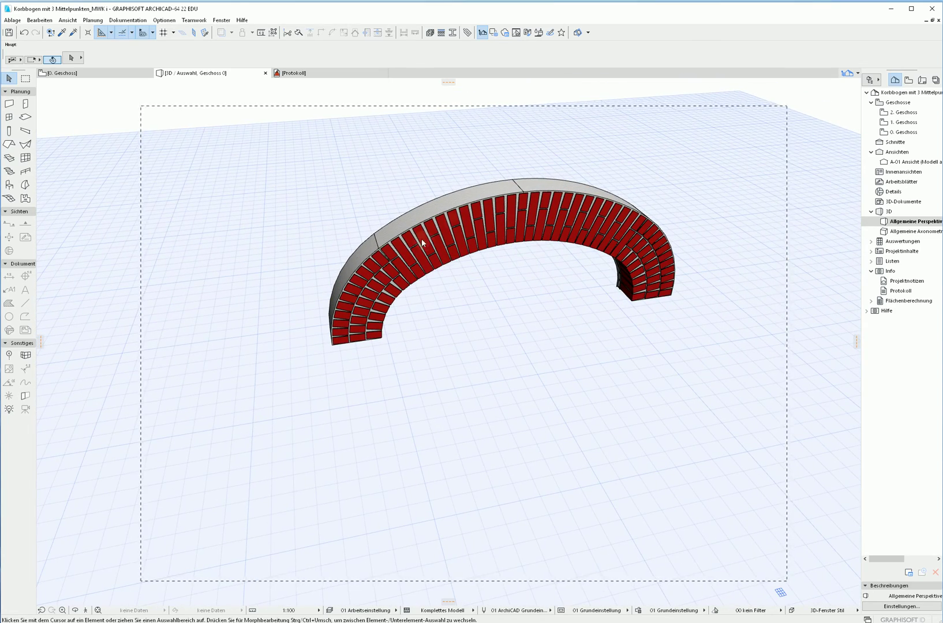
{"action": "left_click", "coordinate": [603, 211]}
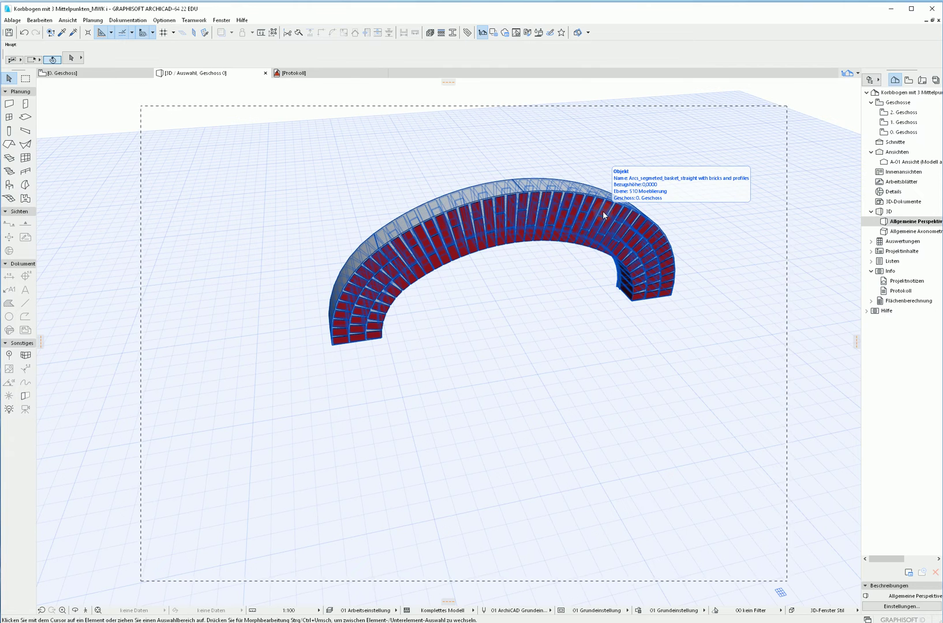
{"action": "left_click", "coordinate": [597, 214]}
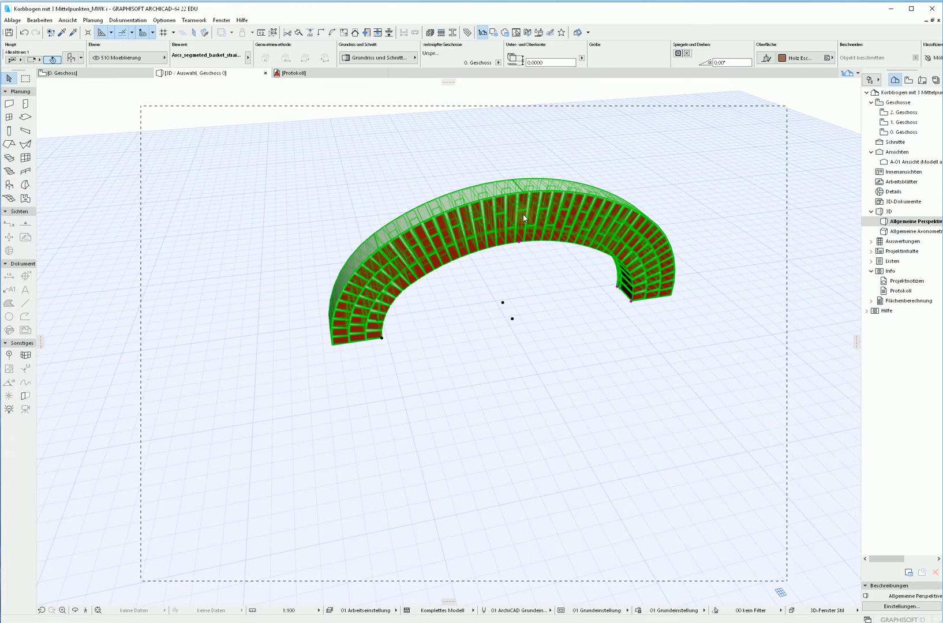
Set the brick arch's arc form to Segmentbogen in its object settings
{"action": "double_click", "coordinate": [523, 216]}
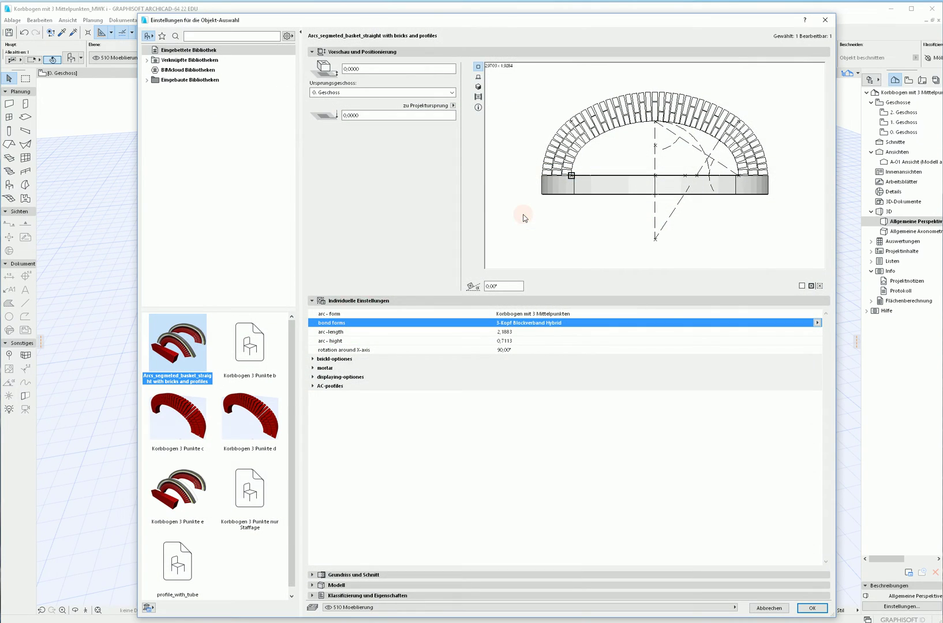
{"action": "left_click", "coordinate": [817, 313]}
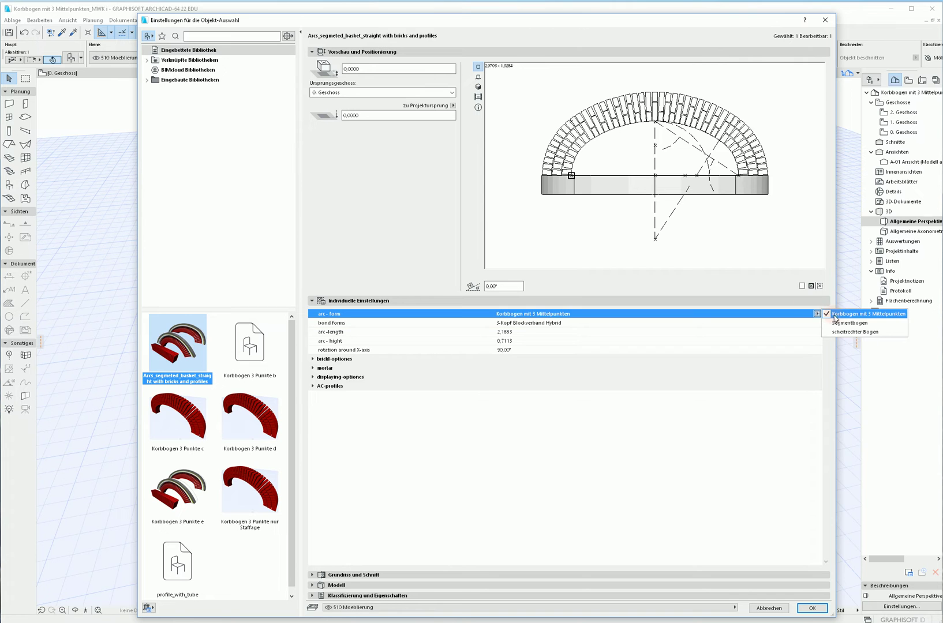
{"action": "left_click", "coordinate": [849, 323]}
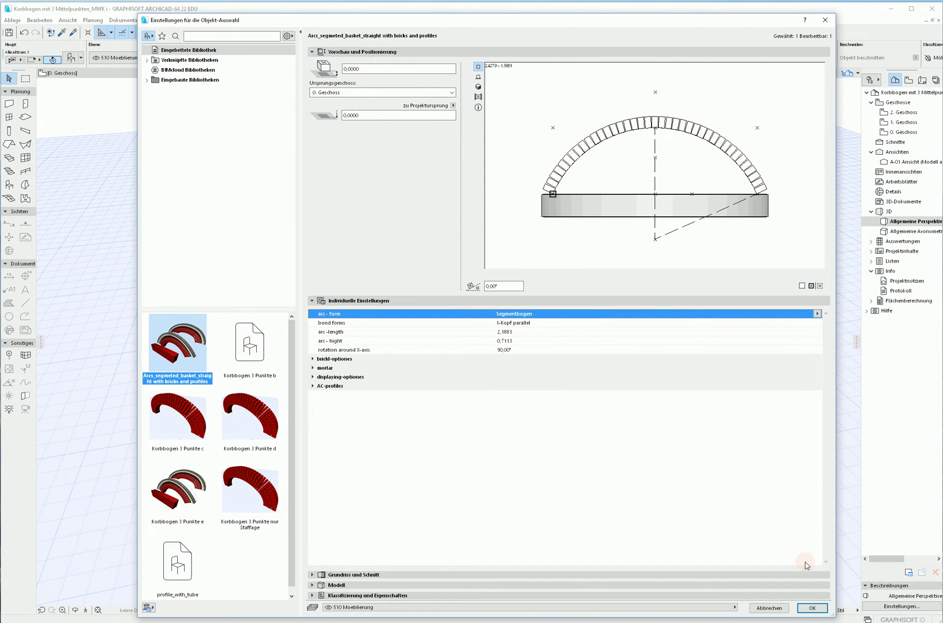
{"action": "left_click", "coordinate": [811, 608]}
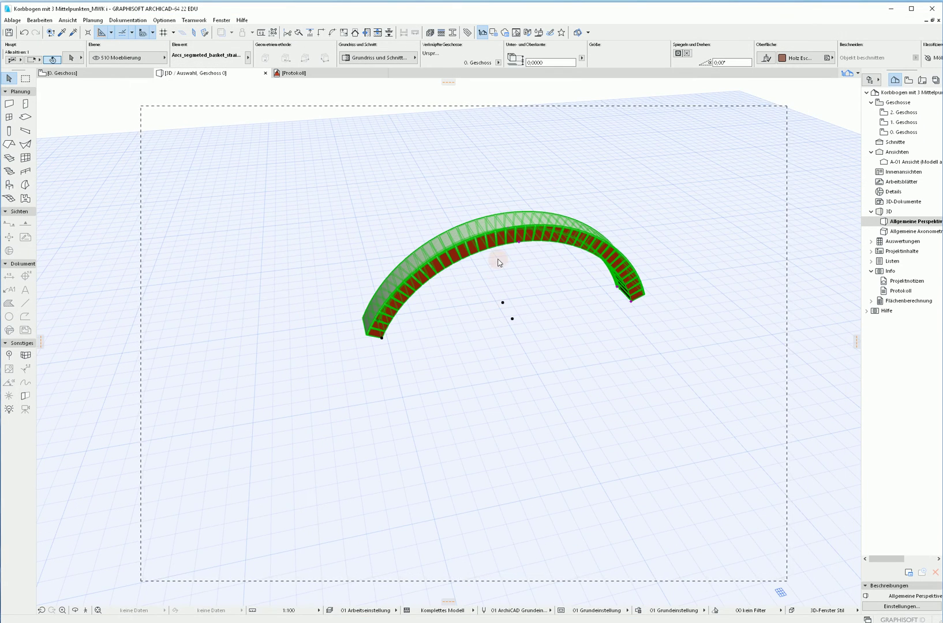
{"action": "scroll", "coordinate": [490, 278], "scroll_direction": "up", "scroll_amount": 3}
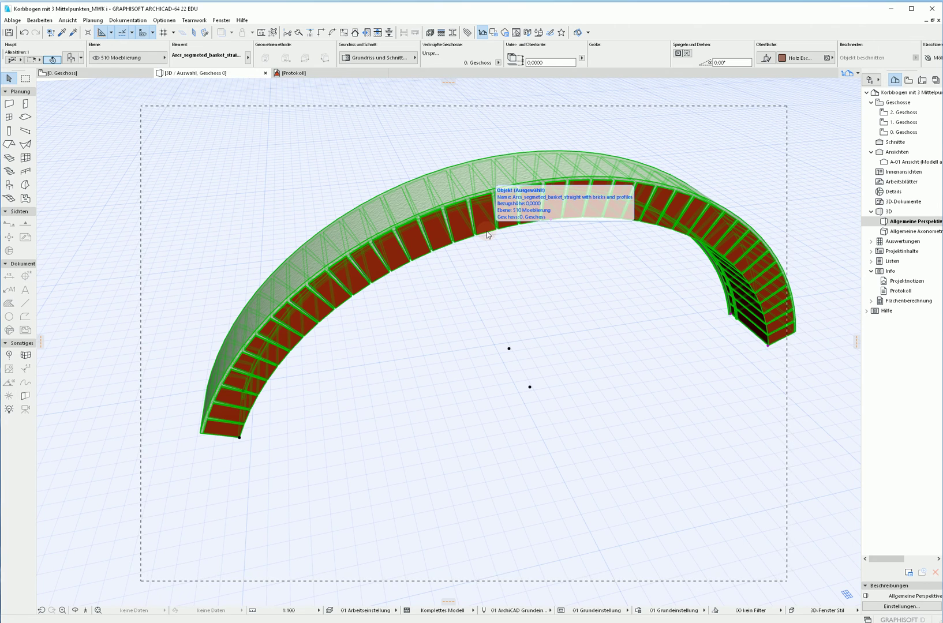
Change the arch's bond form to 3-Kopf Blockverband via Ctrl+T settings
{"action": "key", "text": "ctrl+t"}
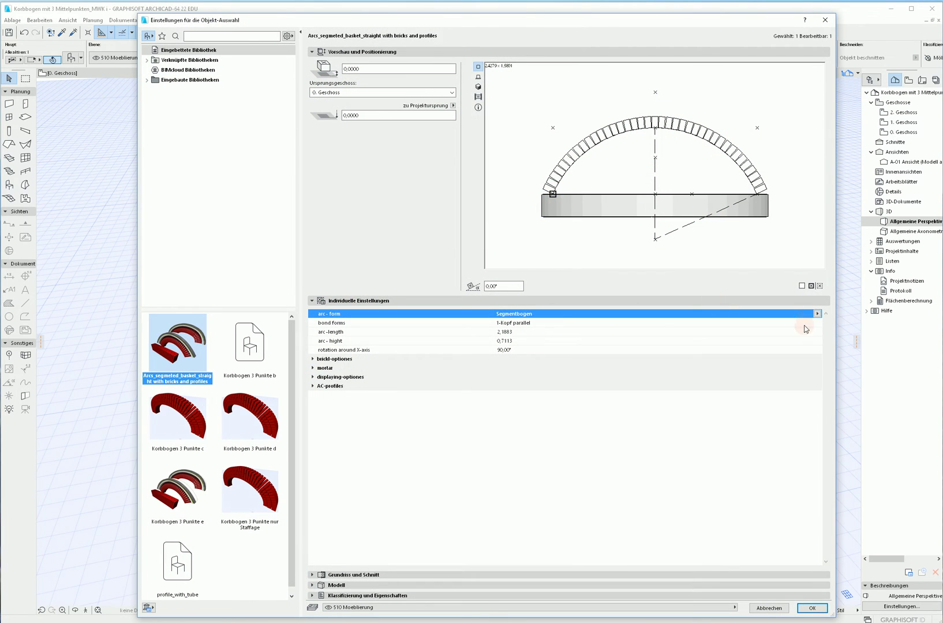
{"action": "left_click", "coordinate": [816, 323]}
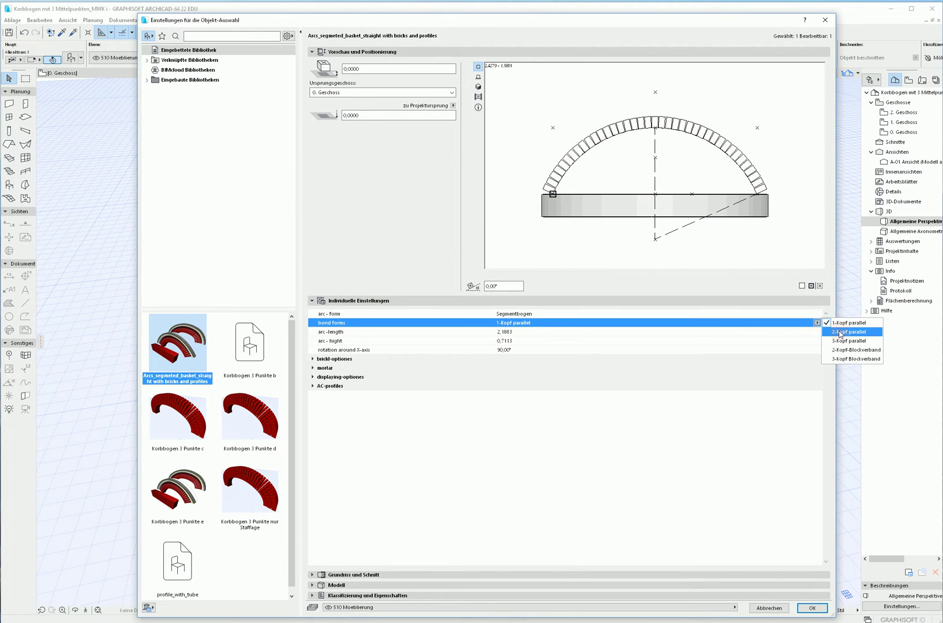
{"action": "left_click", "coordinate": [845, 359]}
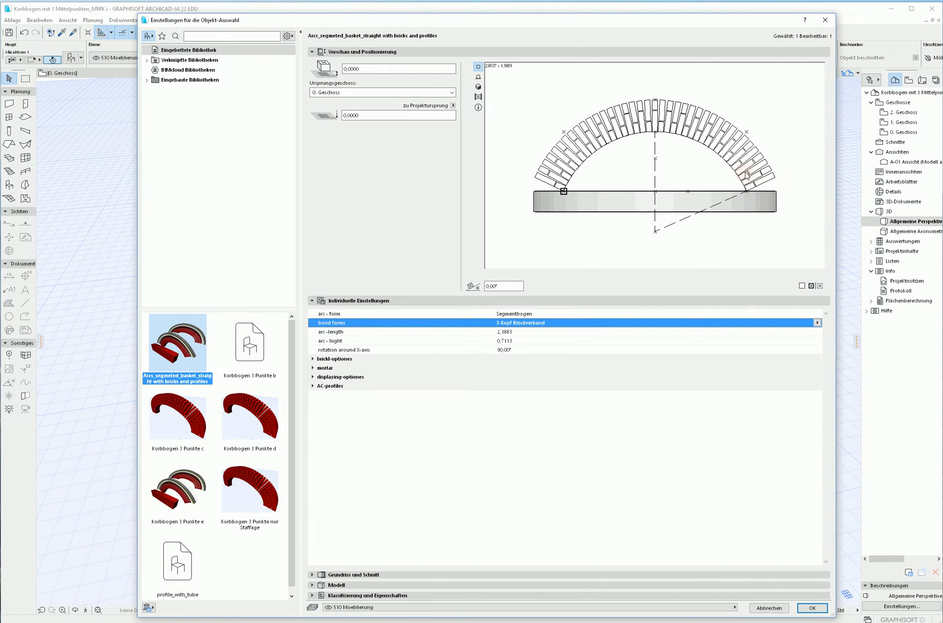
{"action": "left_click", "coordinate": [811, 608]}
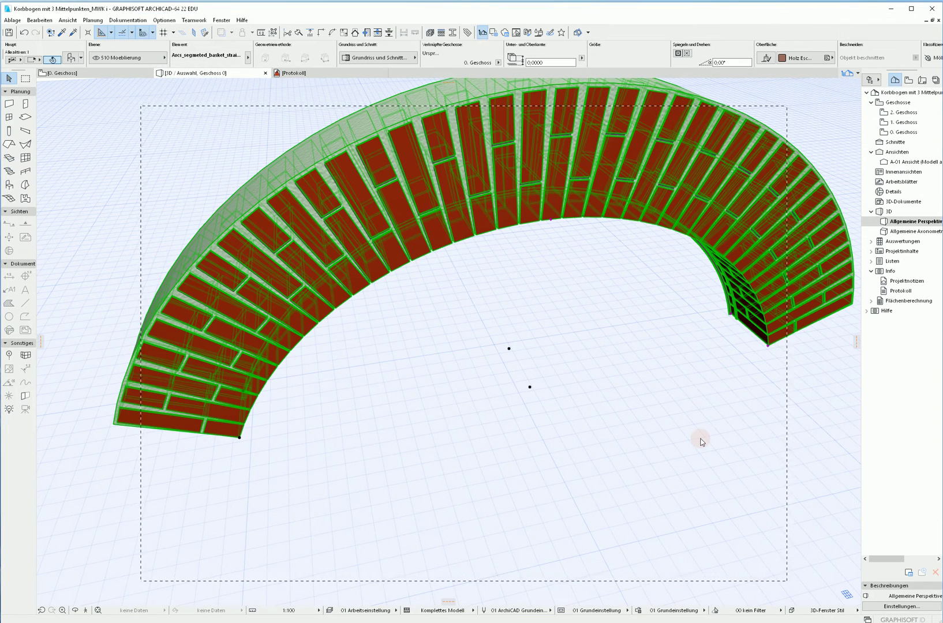
Clear the selection and reselect the brick arch in the orbited 3D view
{"action": "left_click", "coordinate": [26, 78]}
{"action": "key", "text": "Escape"}
{"action": "key", "text": "Escape"}
{"action": "left_click", "coordinate": [74, 123]}
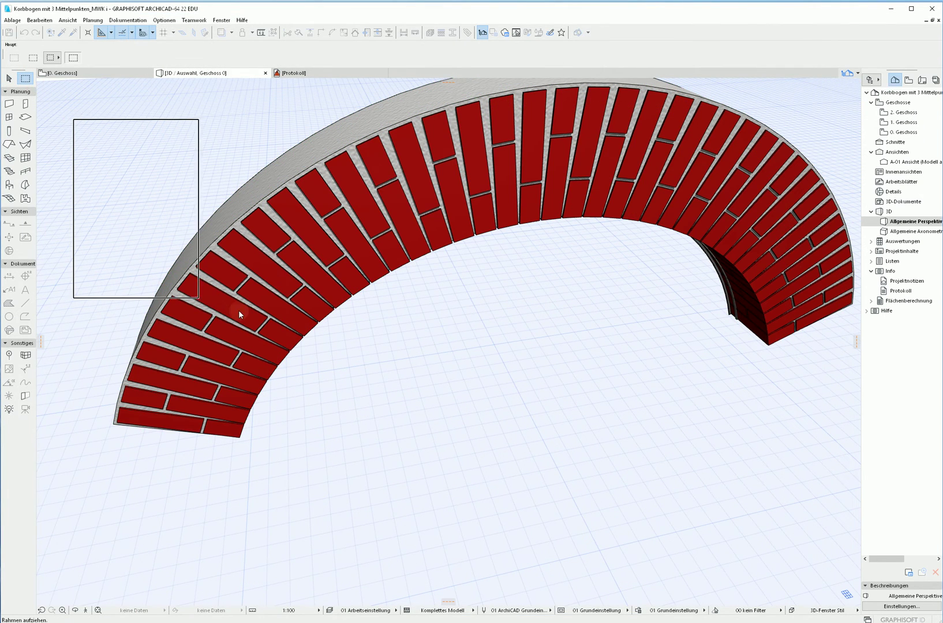
{"action": "left_click", "coordinate": [74, 122]}
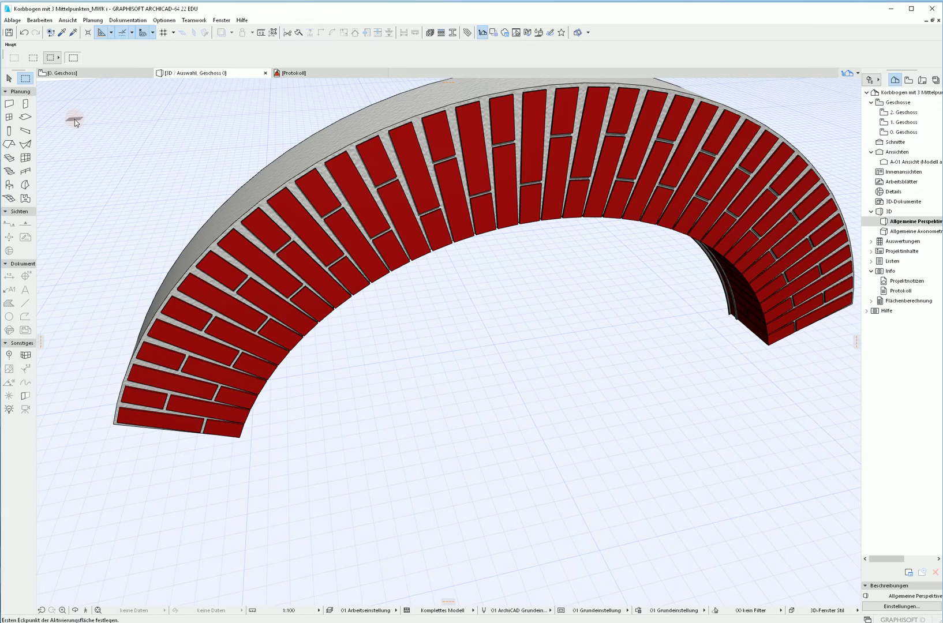
{"action": "scroll", "coordinate": [156, 262], "scroll_direction": "down", "scroll_amount": 3}
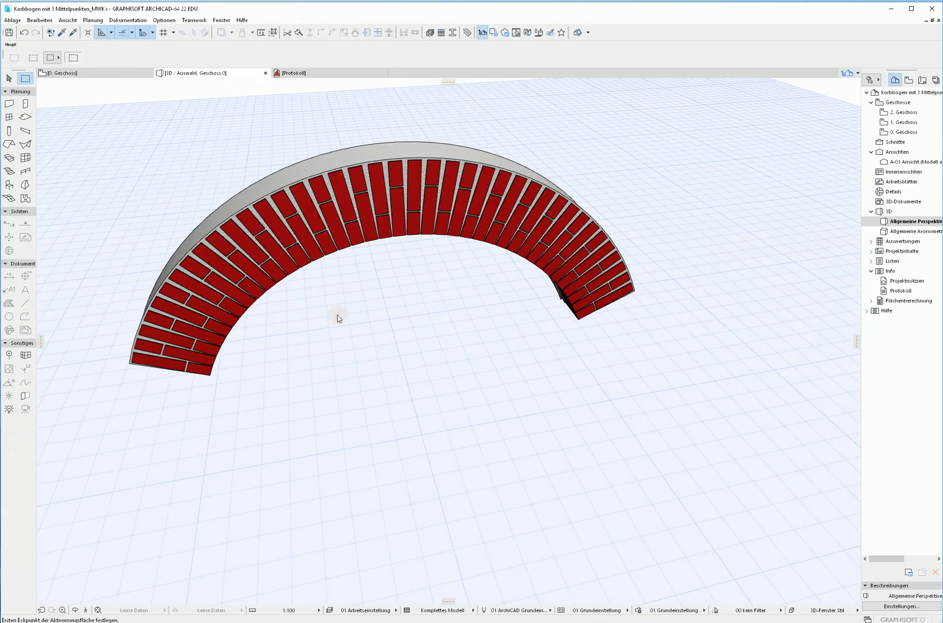
{"action": "mouse_move", "coordinate": [346, 314]}
{"action": "middle_mouse_down", "text": "shift"}
{"action": "mouse_move", "coordinate": [207, 132]}
{"action": "mouse_move", "coordinate": [408, 249]}
{"action": "middle_mouse_up", "text": "shift"}
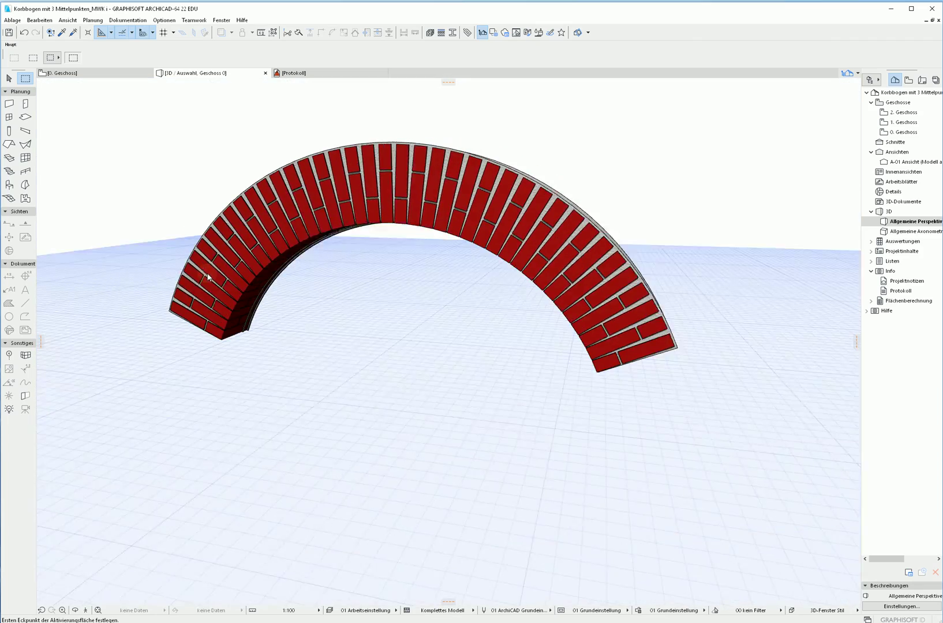
{"action": "left_click", "coordinate": [398, 237]}
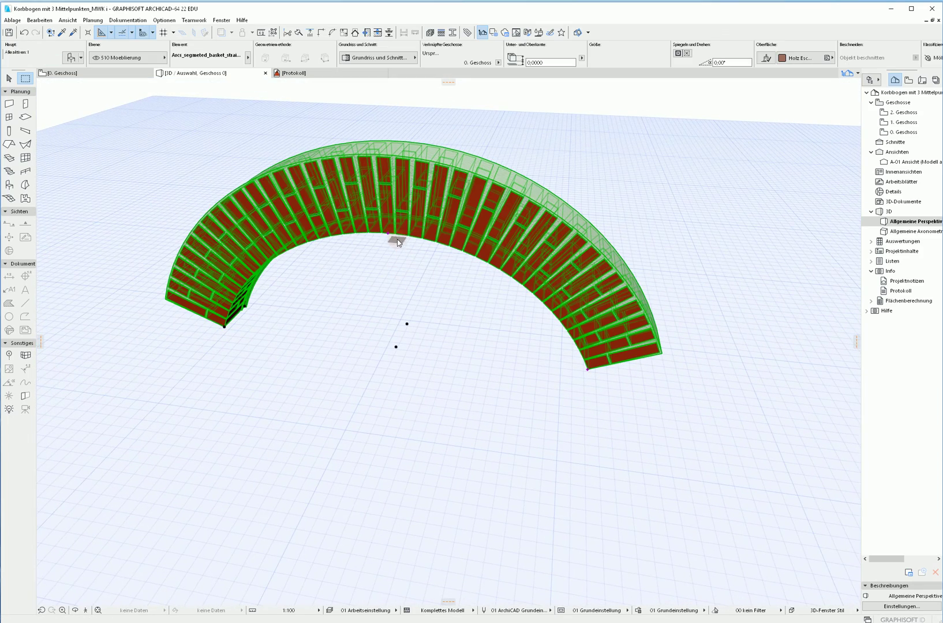
Stretch the arch's hotspots to flatten it to an arc height of 0.5310
{"action": "left_click", "coordinate": [388, 237]}
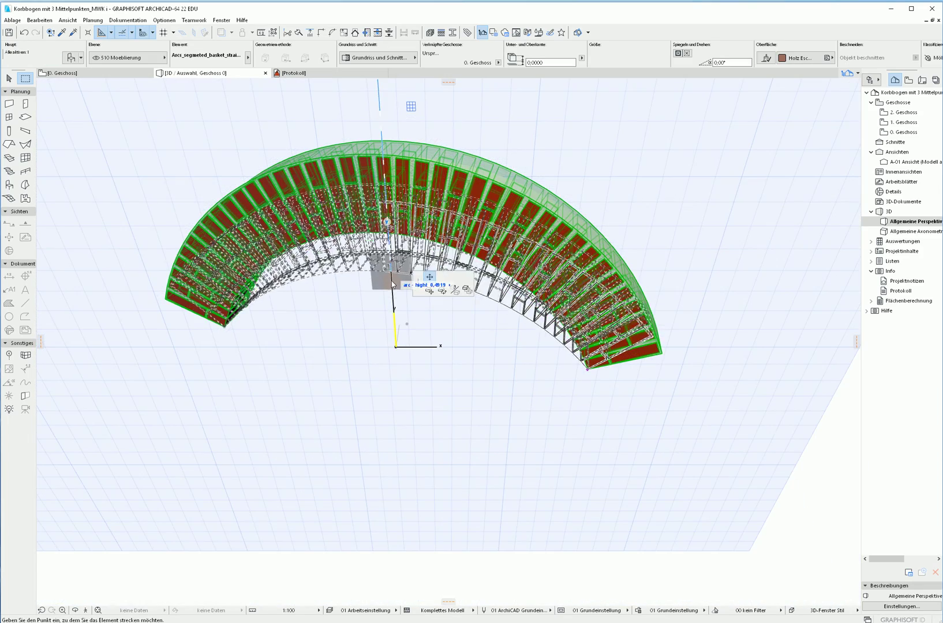
{"action": "left_click", "coordinate": [392, 292]}
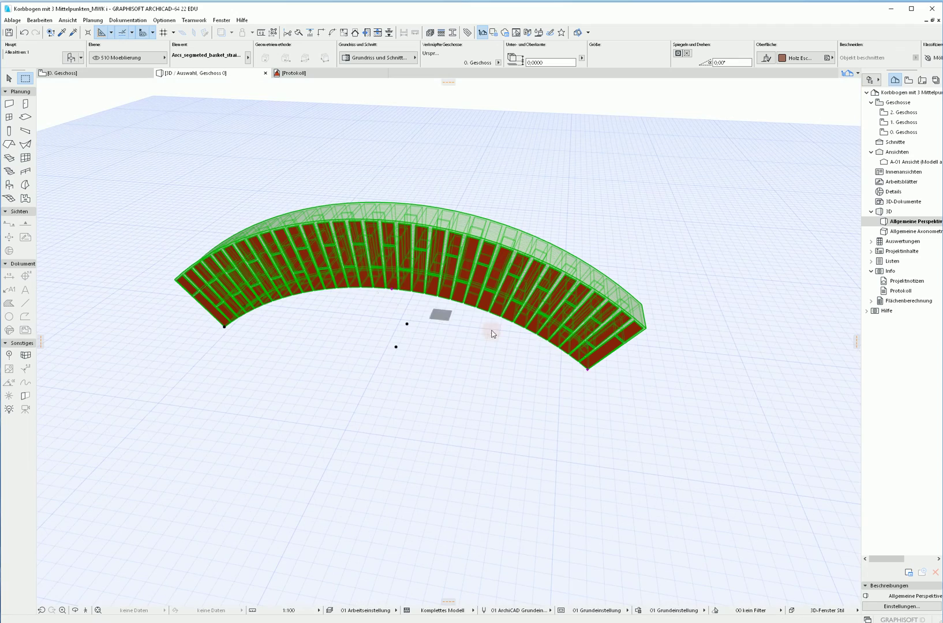
{"action": "left_click", "coordinate": [589, 373]}
{"action": "left_click", "coordinate": [567, 371]}
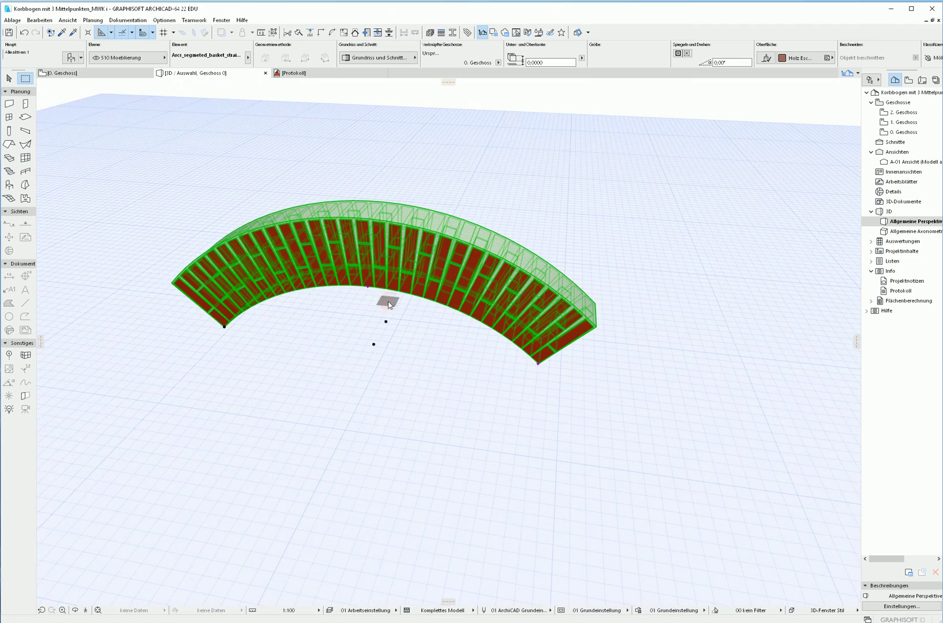
{"action": "left_click", "coordinate": [370, 288]}
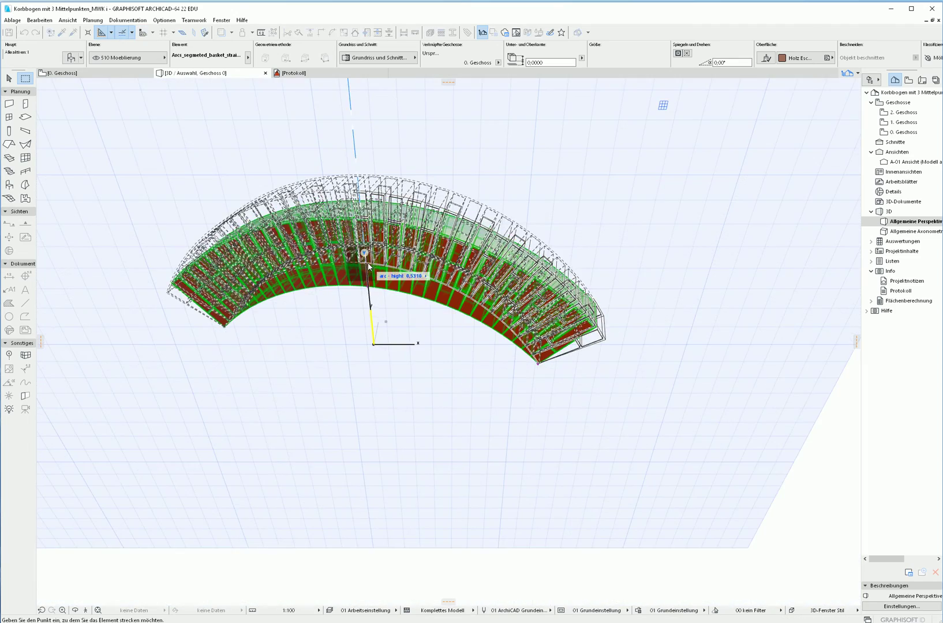
{"action": "left_click", "coordinate": [366, 263]}
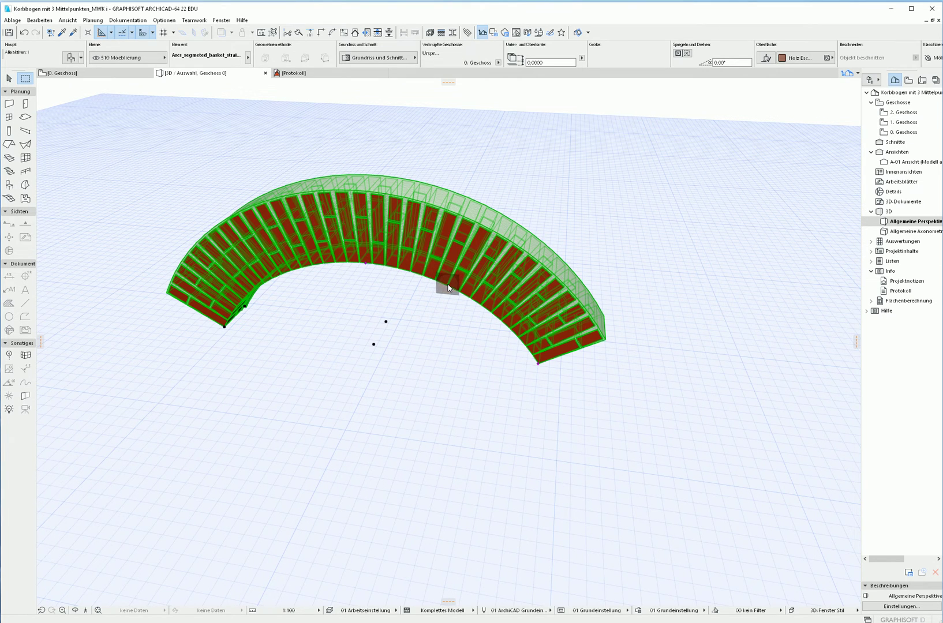
Bring up the arch's object settings over the 0. Geschoss floor plan
{"action": "left_click", "coordinate": [123, 74]}
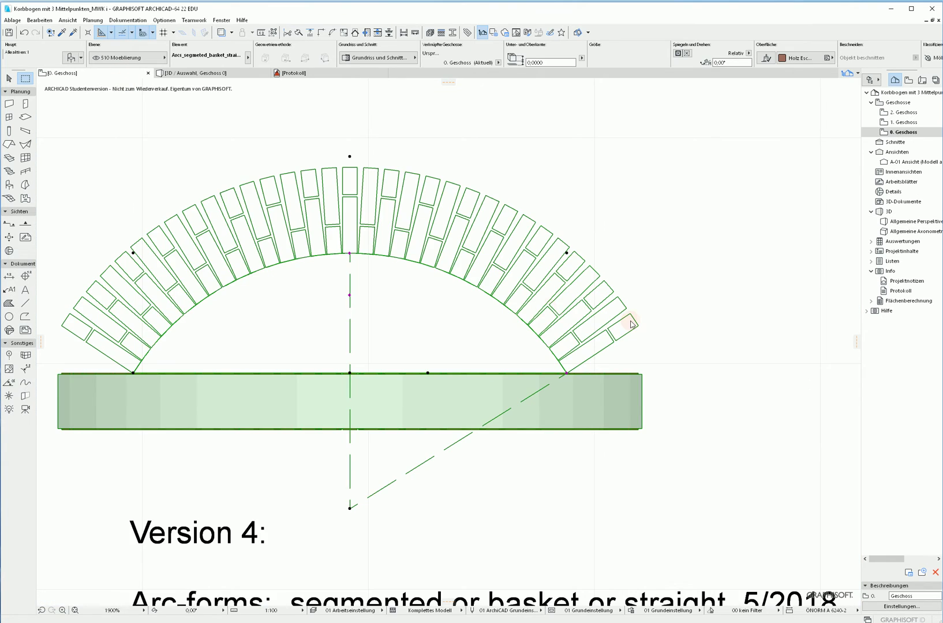
{"action": "scroll", "coordinate": [780, 336], "scroll_direction": "down", "scroll_amount": 2}
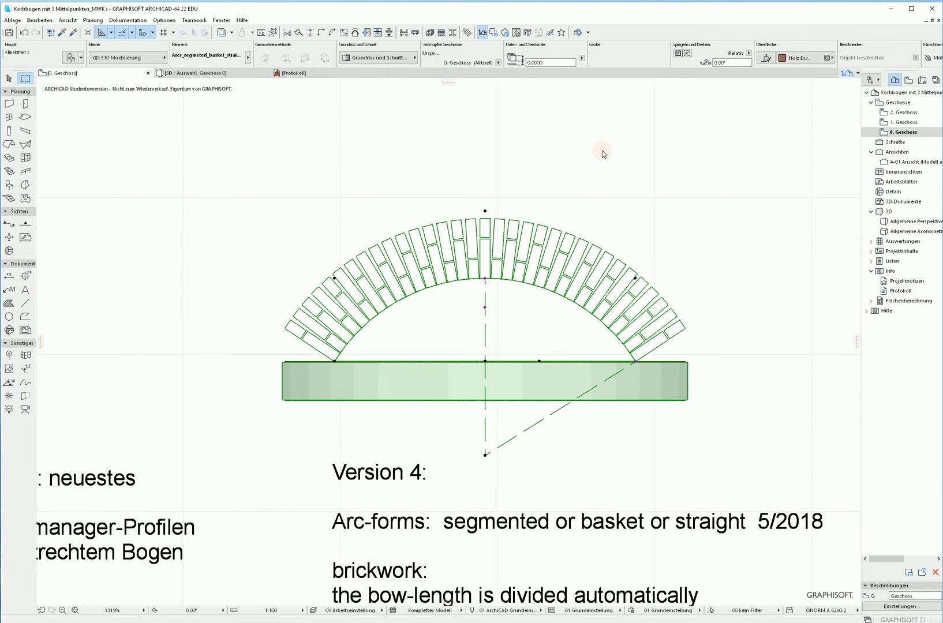
{"action": "key", "text": "ctrl+t"}
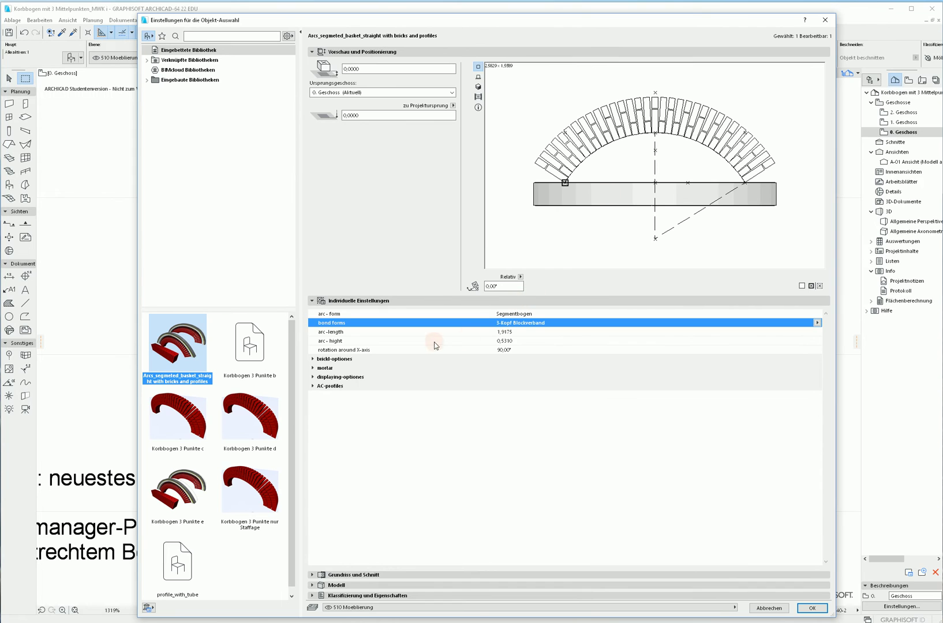
Toggle the mortar profile off and on and browse the brick options group
{"action": "left_click", "coordinate": [317, 373]}
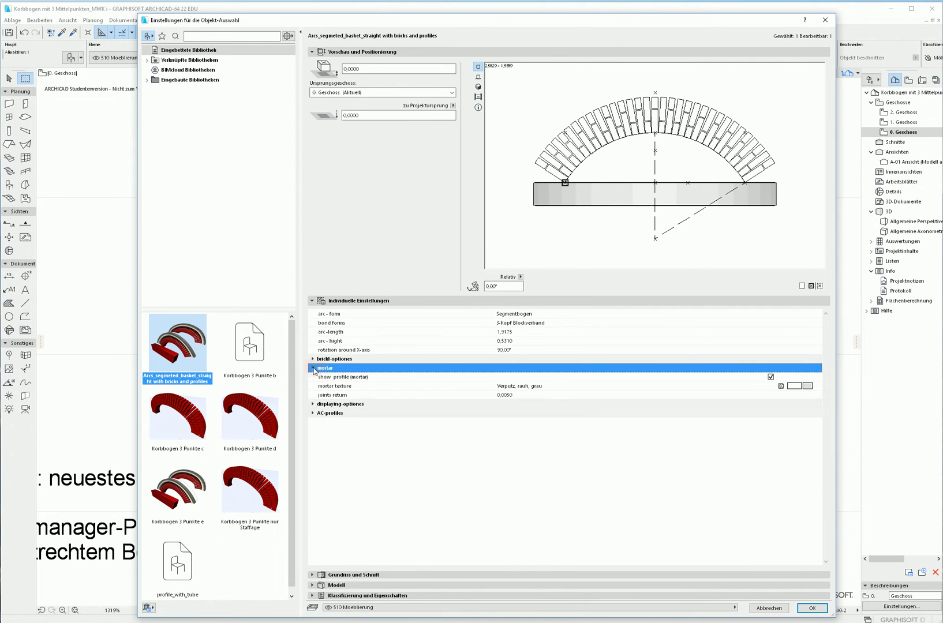
{"action": "left_click", "coordinate": [770, 376]}
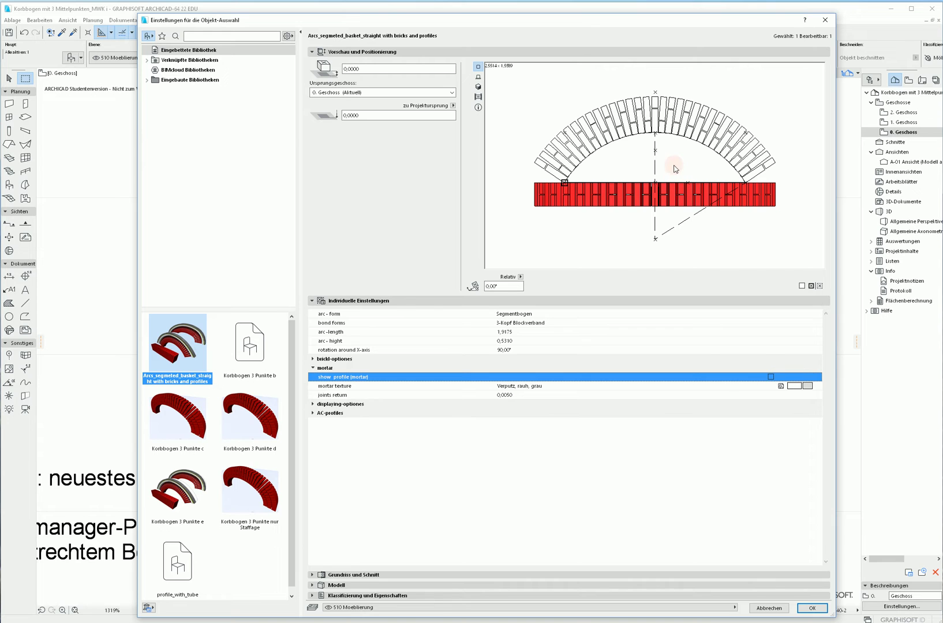
{"action": "left_click", "coordinate": [771, 378]}
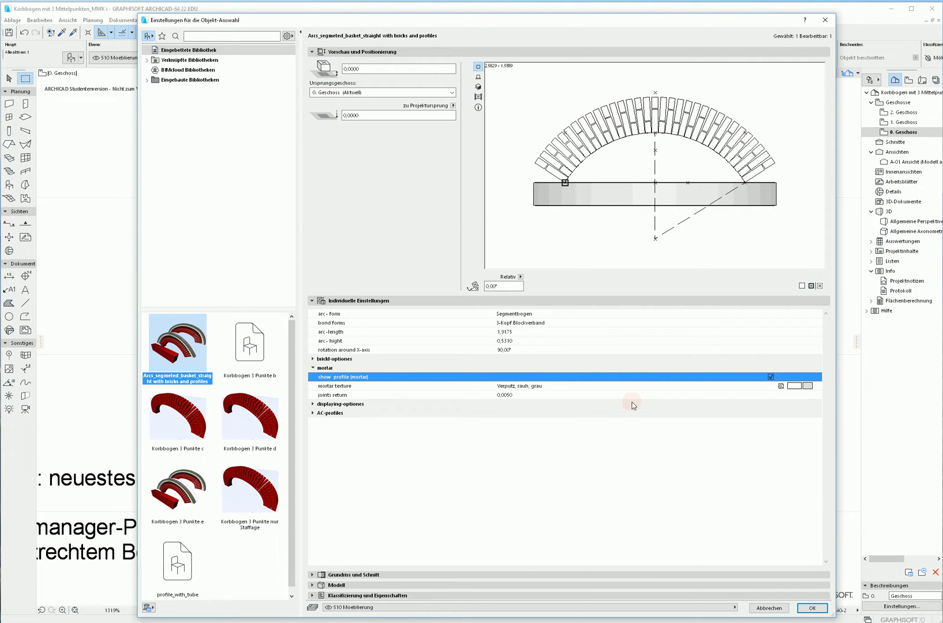
{"action": "left_click", "coordinate": [313, 368]}
{"action": "left_click", "coordinate": [312, 358]}
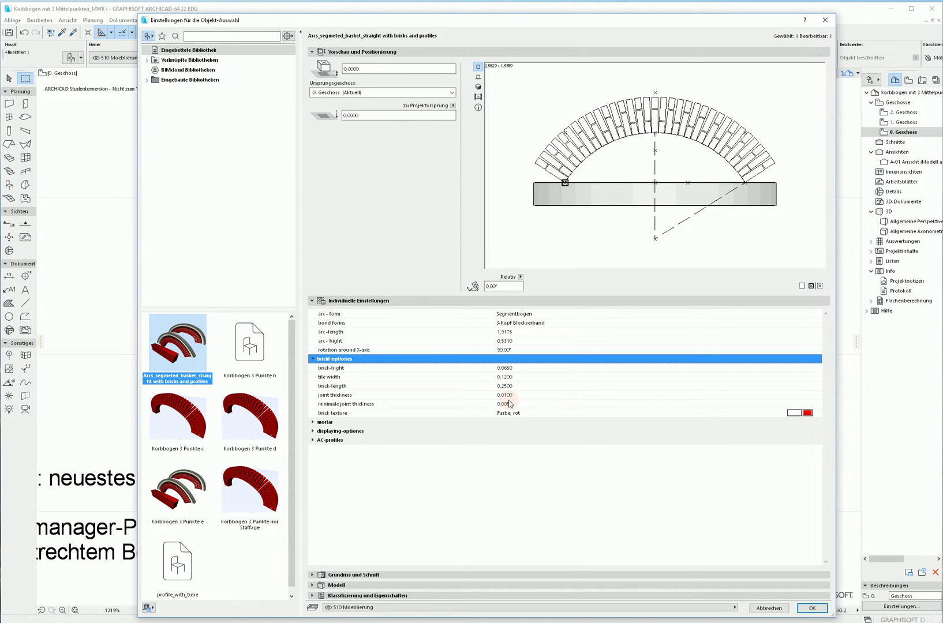
{"action": "left_click", "coordinate": [312, 359]}
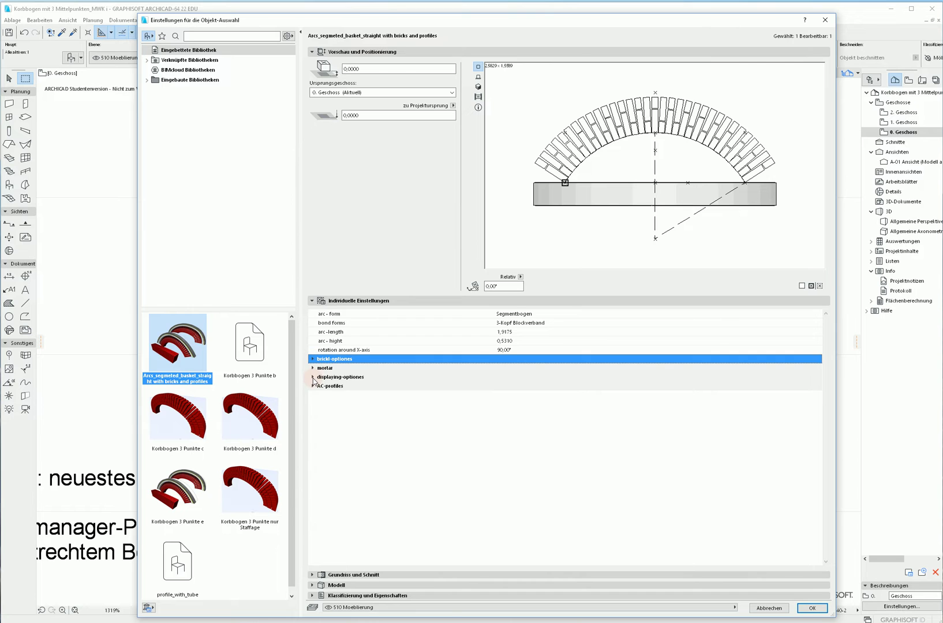
Toggle the 3D display, 2D projection, 2D brick linings and construction lines off and back on
{"action": "left_click", "coordinate": [313, 377]}
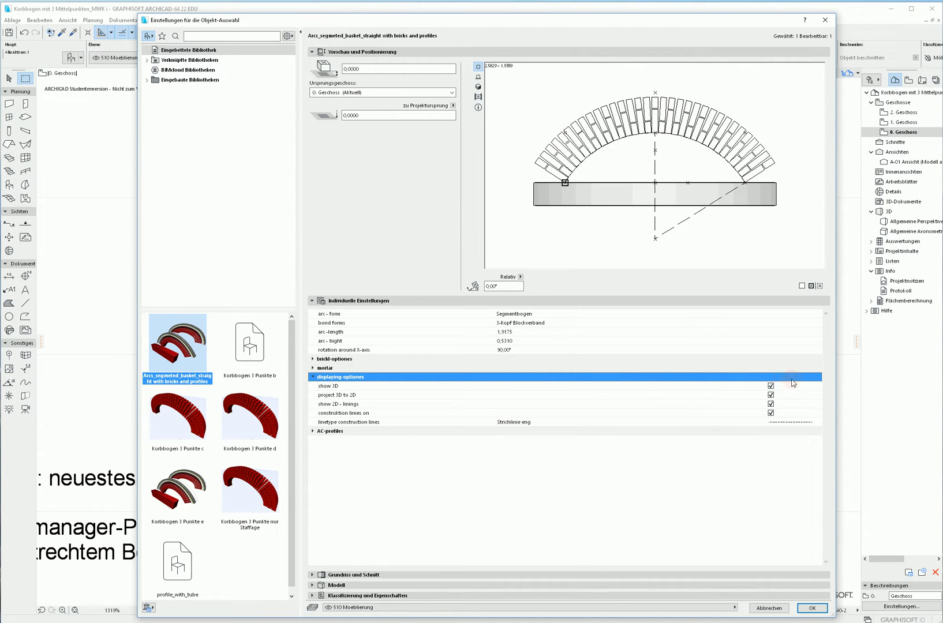
{"action": "left_click", "coordinate": [771, 386]}
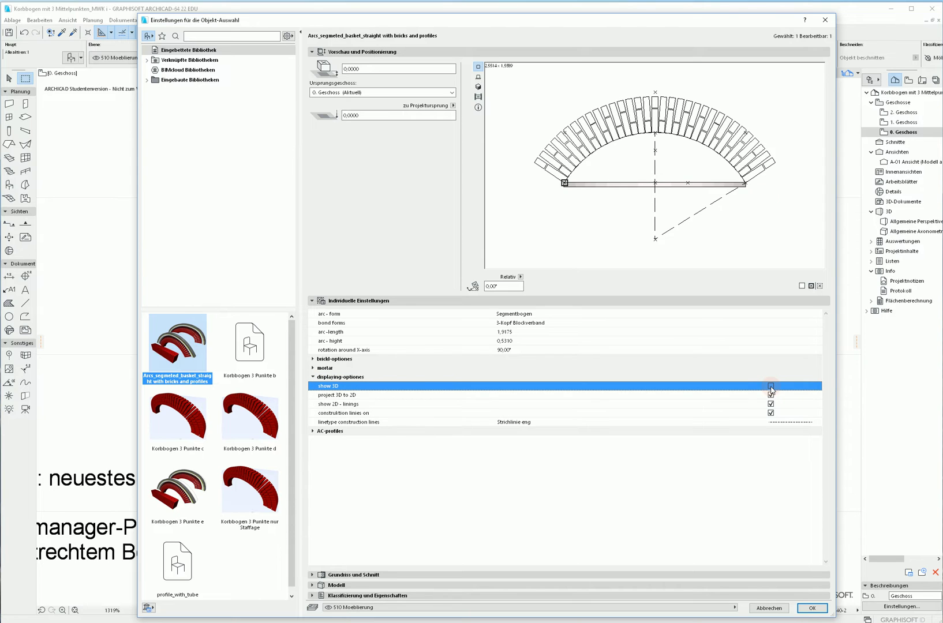
{"action": "left_click", "coordinate": [771, 386]}
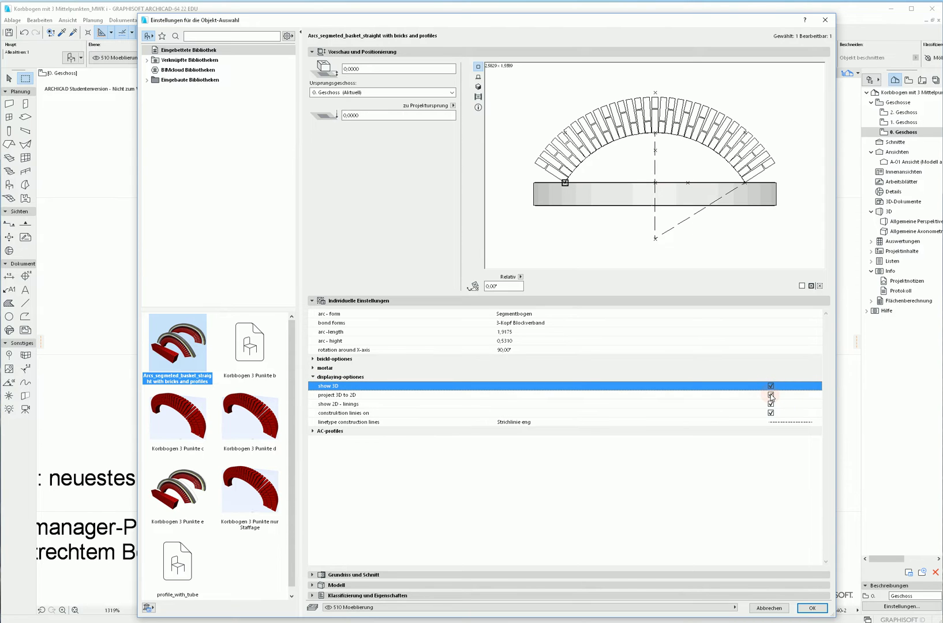
{"action": "left_click", "coordinate": [770, 395]}
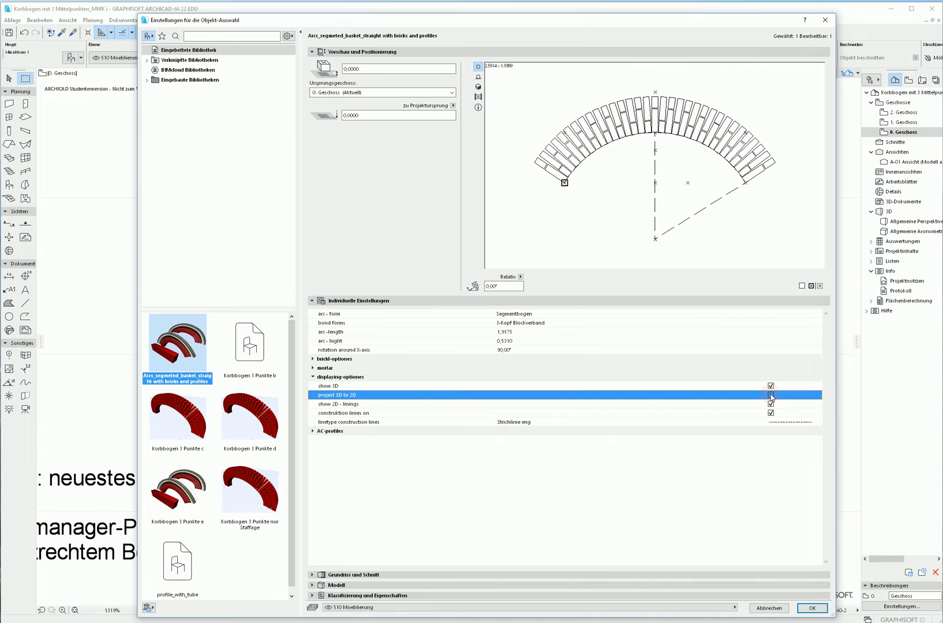
{"action": "left_click", "coordinate": [770, 395]}
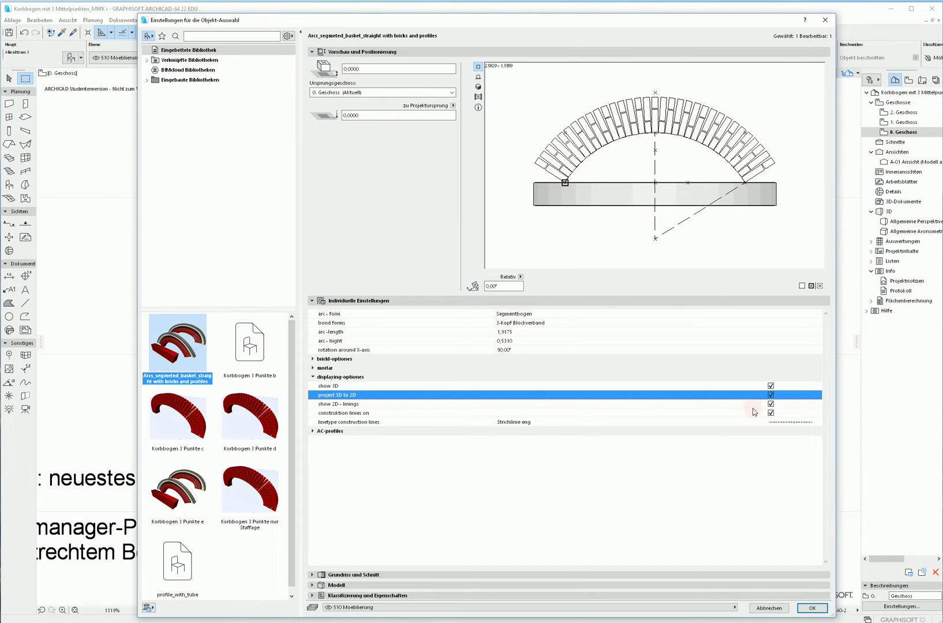
{"action": "left_click", "coordinate": [771, 404]}
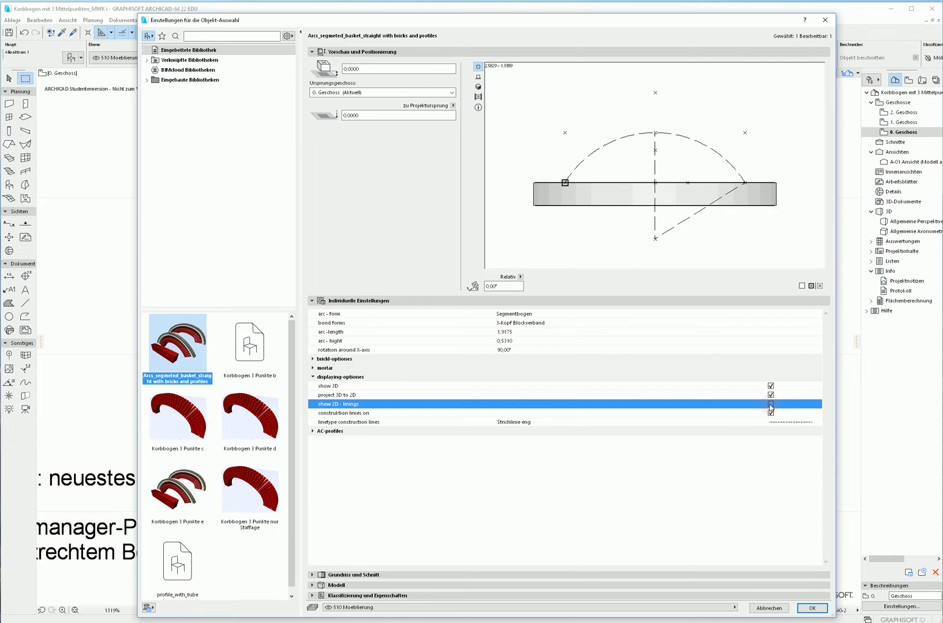
{"action": "left_click", "coordinate": [771, 404]}
{"action": "left_click", "coordinate": [771, 413]}
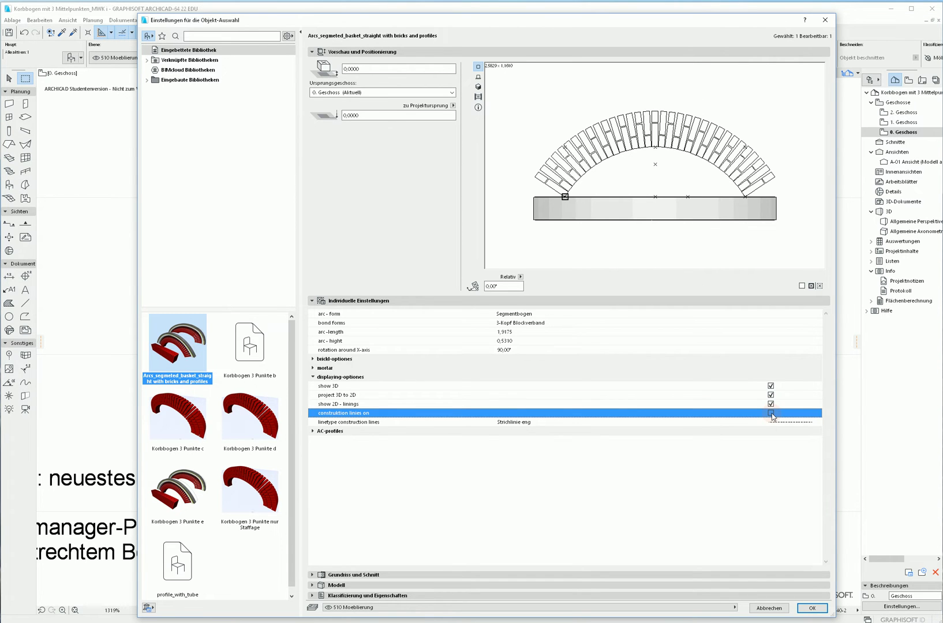
{"action": "left_click", "coordinate": [771, 413]}
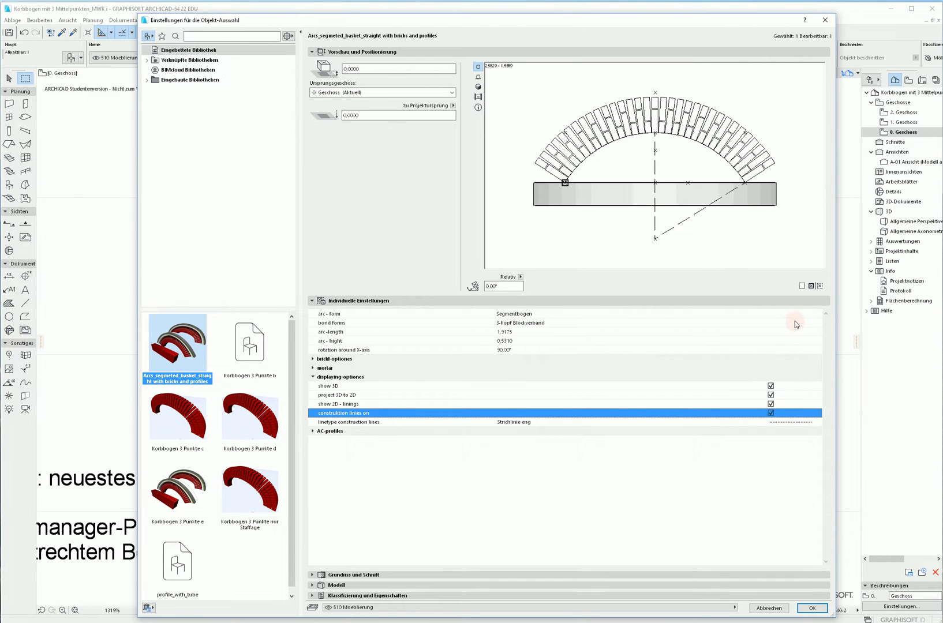
Set the arc form to Korbbogen mit 3 Mittelpunkten, keeping construction lines on
{"action": "left_click", "coordinate": [811, 315]}
{"action": "left_click", "coordinate": [834, 316]}
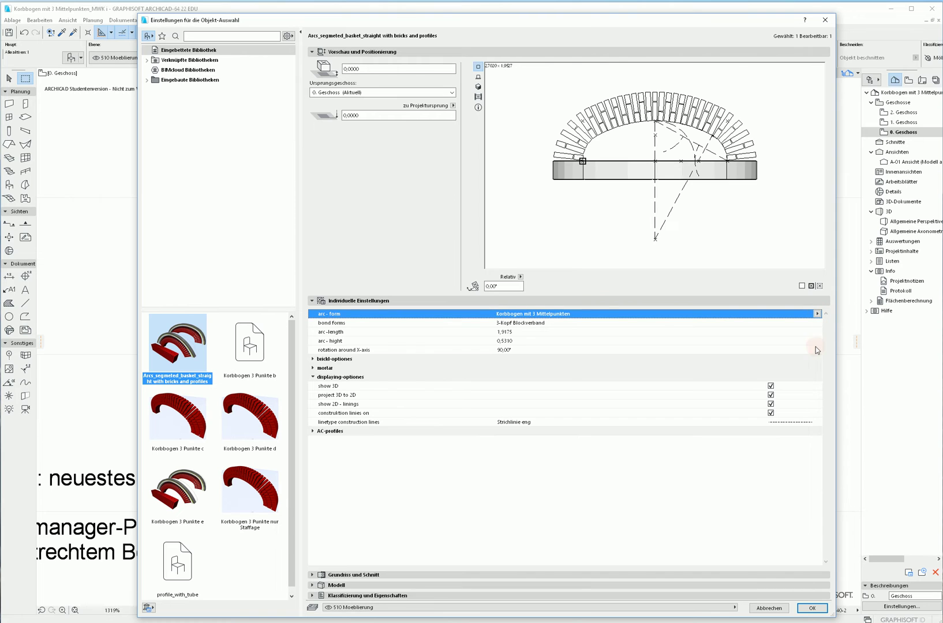
{"action": "left_click", "coordinate": [772, 414]}
{"action": "left_click", "coordinate": [771, 414]}
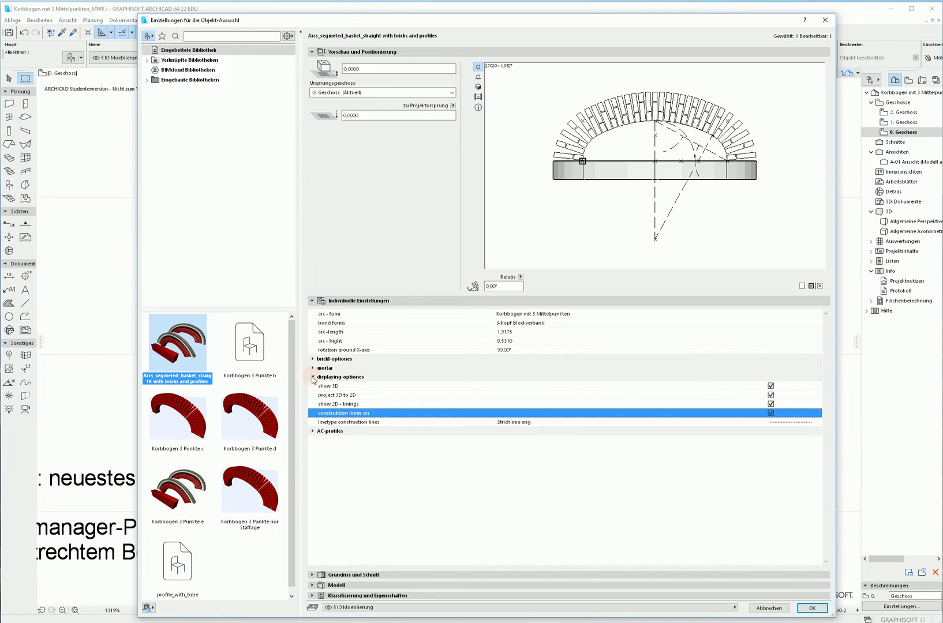
In the AC profile settings, first assign the BOGENPROFIL DIREKT profile
{"action": "left_click", "coordinate": [313, 376]}
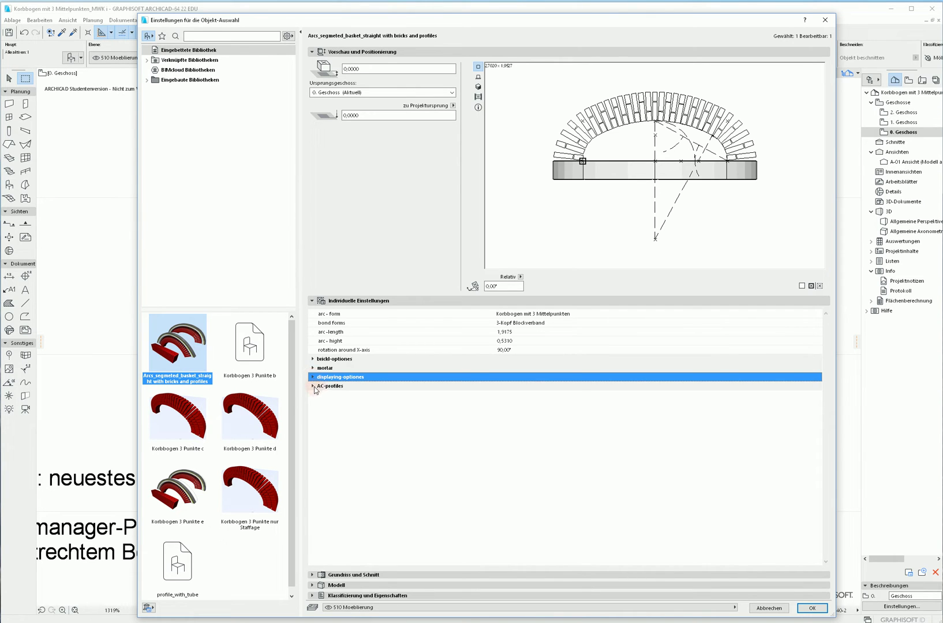
{"action": "left_click", "coordinate": [314, 386]}
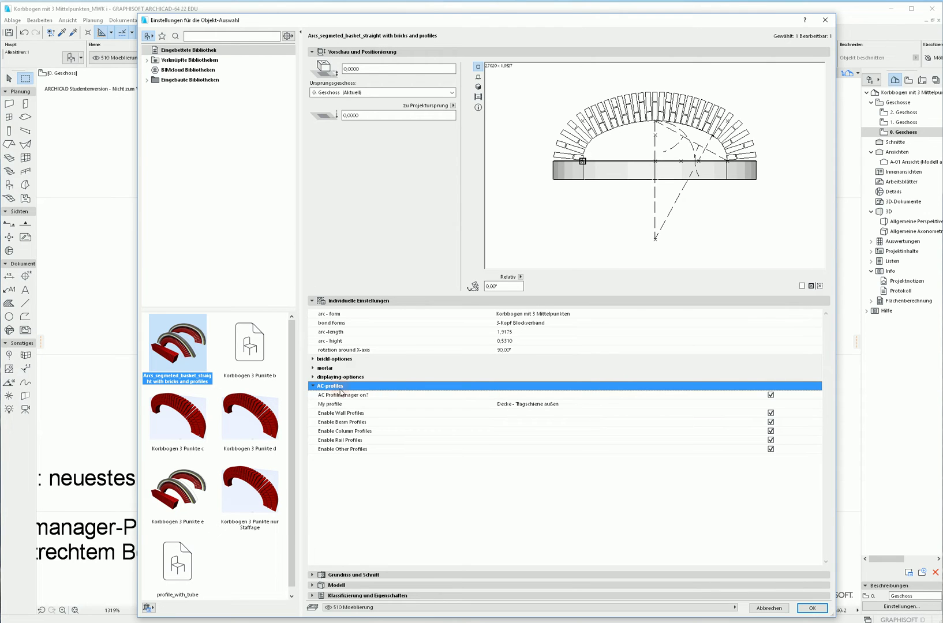
{"action": "left_click", "coordinate": [544, 403]}
{"action": "left_click", "coordinate": [817, 404]}
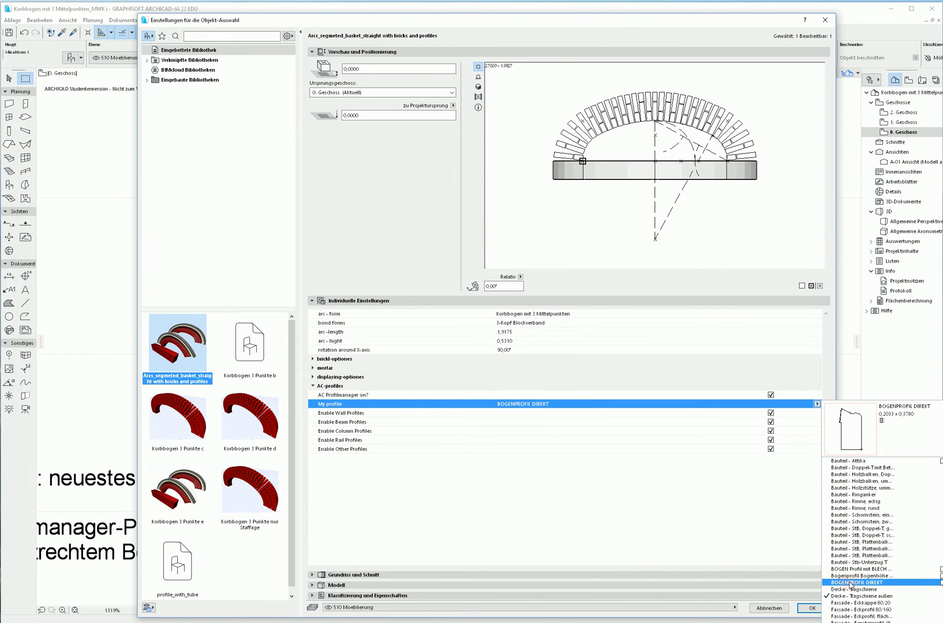
{"action": "left_click", "coordinate": [852, 583]}
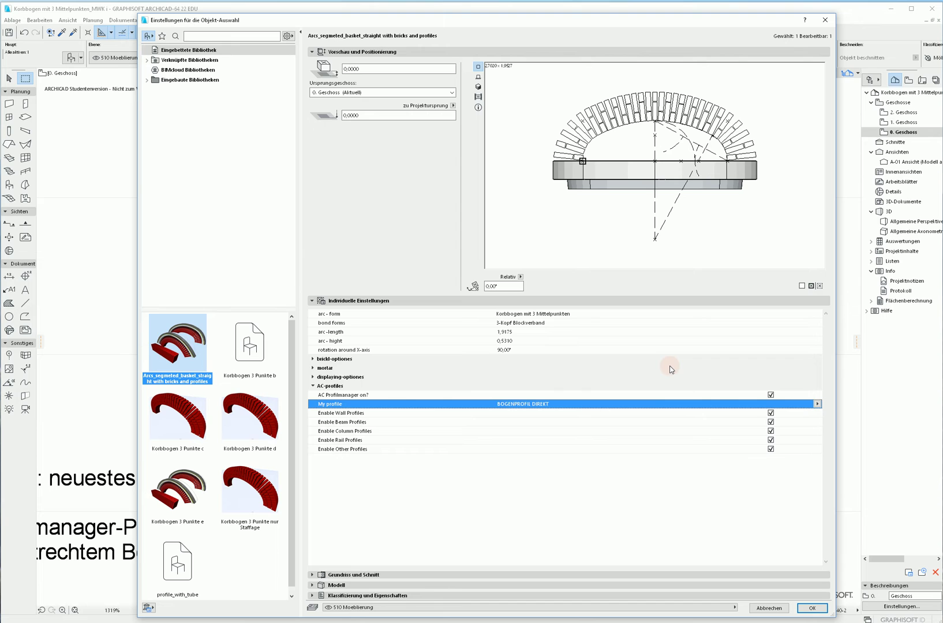
Switch the profile to Bogenprofil Bogenhöhe = 30+1cm and confirm the settings
{"action": "left_click", "coordinate": [817, 403]}
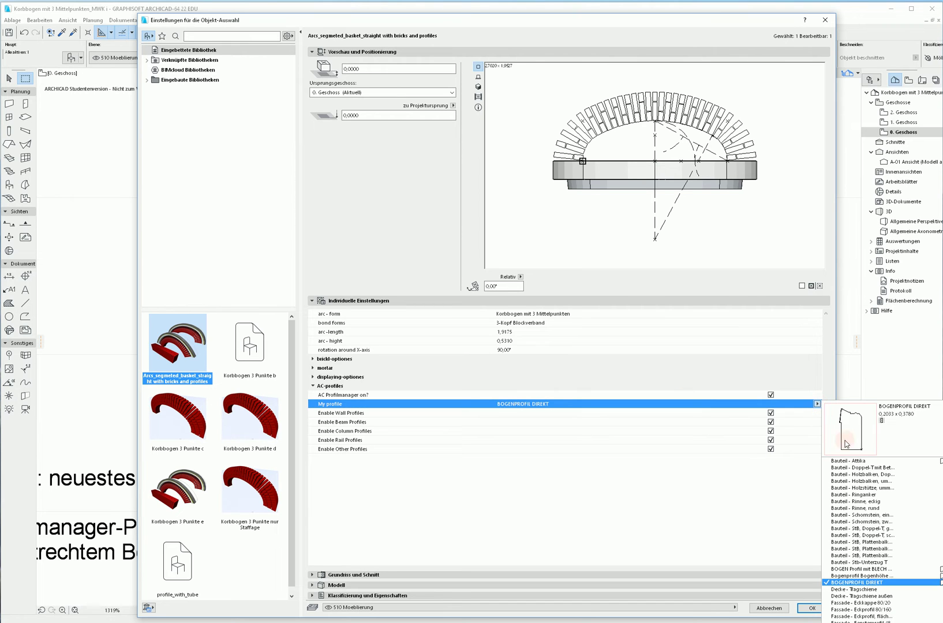
{"action": "left_click", "coordinate": [876, 576]}
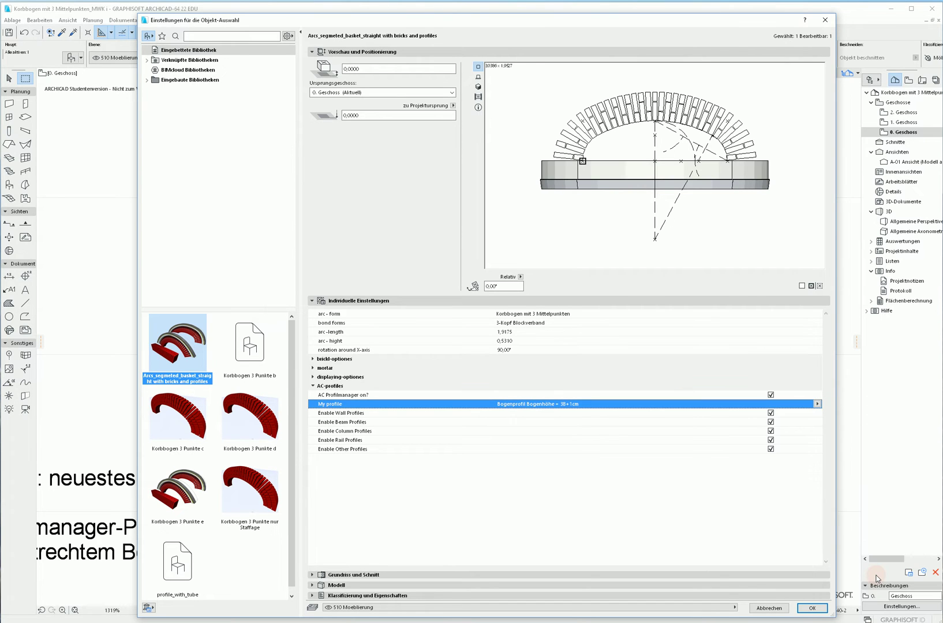
{"action": "left_click", "coordinate": [799, 610]}
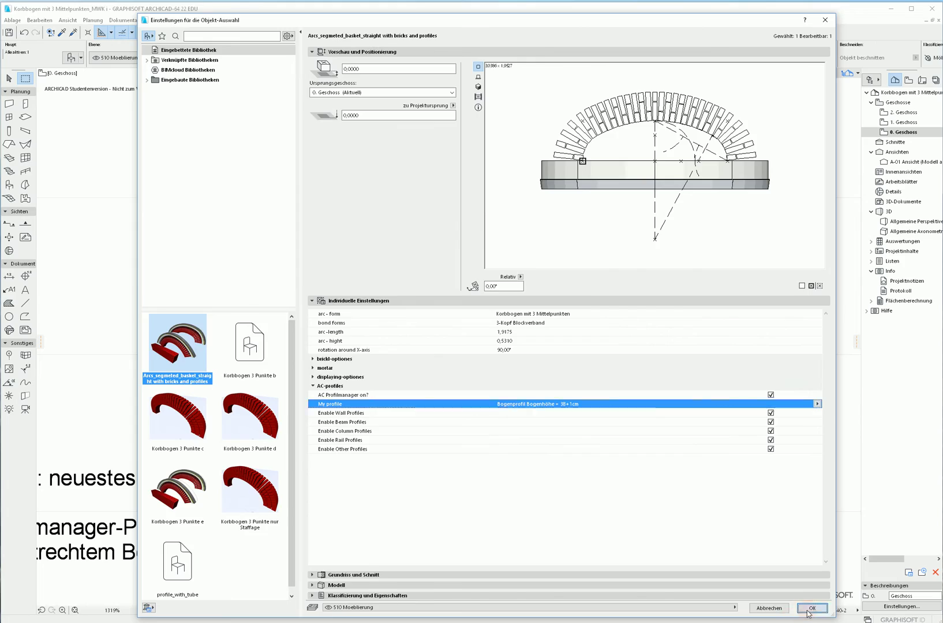
Show the profiled arch in 3D and stretch its arc-height hotspot to make it taller
{"action": "key", "text": "F3"}
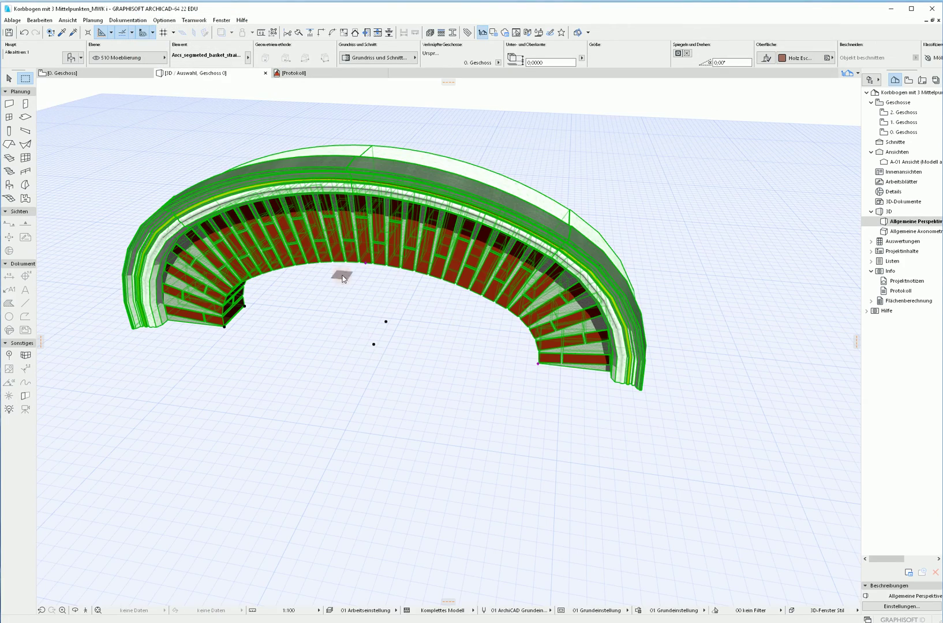
{"action": "mouse_move", "coordinate": [425, 436]}
{"action": "middle_mouse_down", "text": "shift"}
{"action": "mouse_move", "coordinate": [350, 259]}
{"action": "mouse_move", "coordinate": [364, 252]}
{"action": "middle_mouse_up", "text": "shift"}
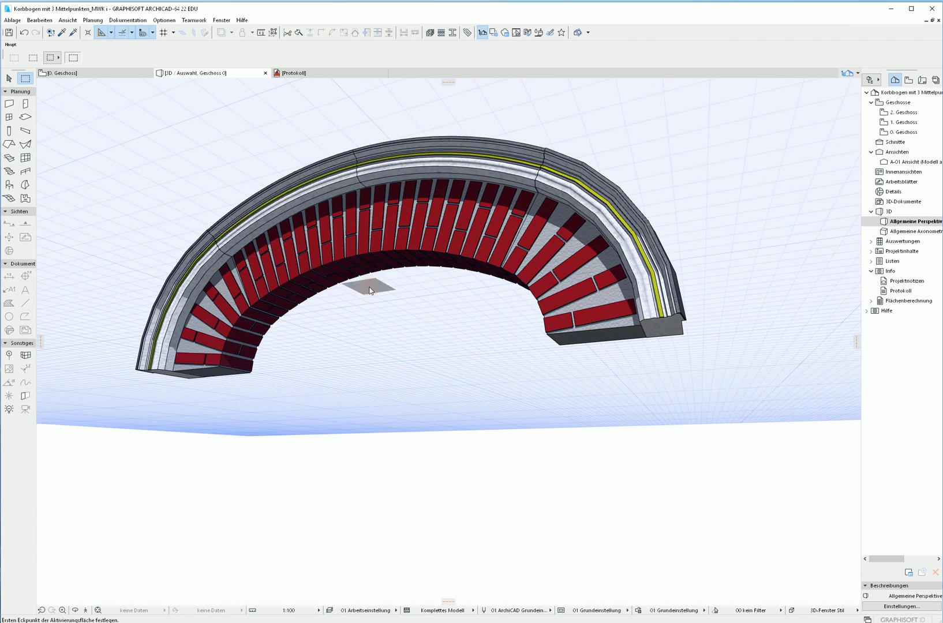
{"action": "left_click", "coordinate": [364, 253]}
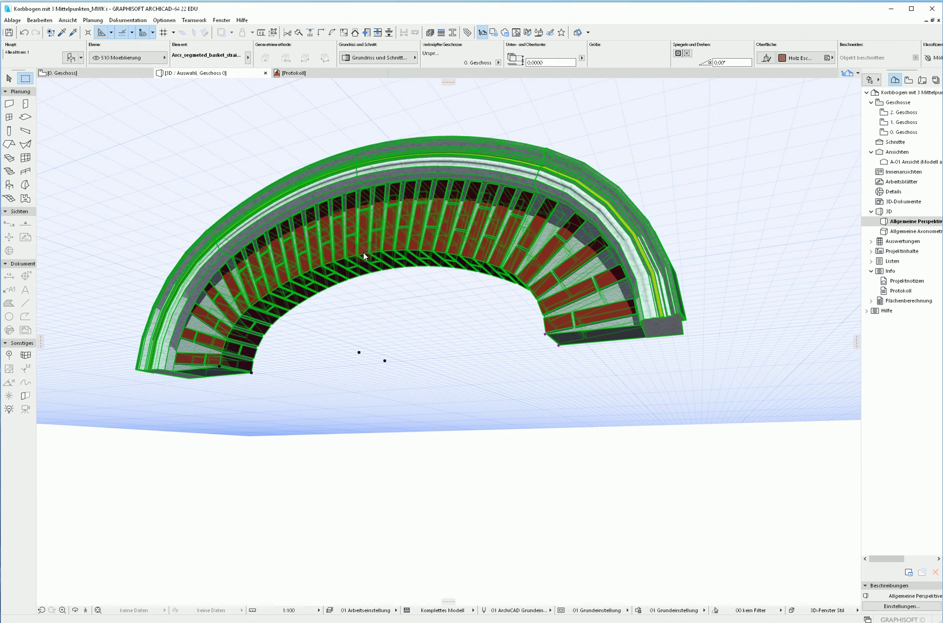
{"action": "left_click", "coordinate": [363, 252]}
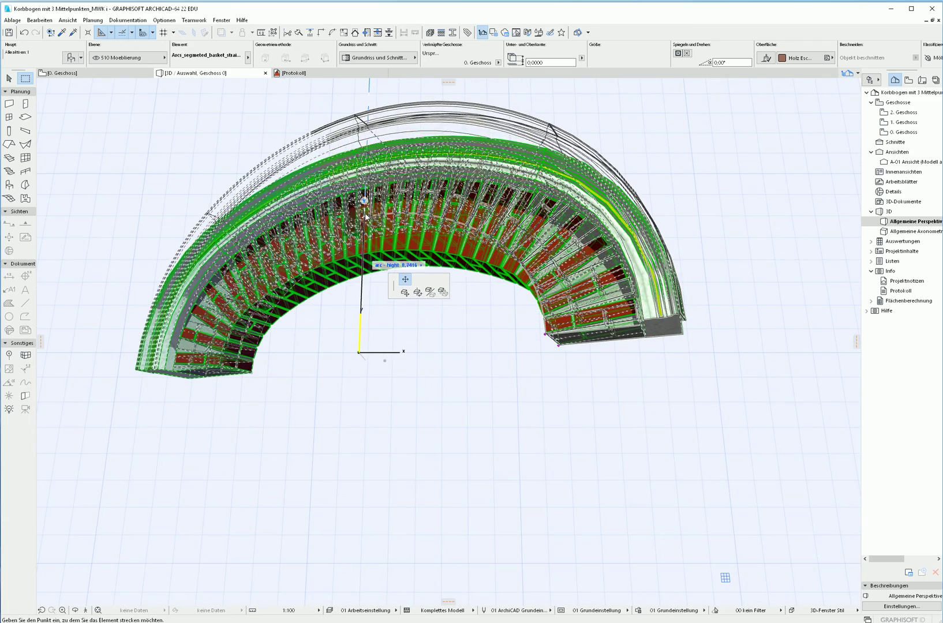
{"action": "left_click", "coordinate": [365, 224]}
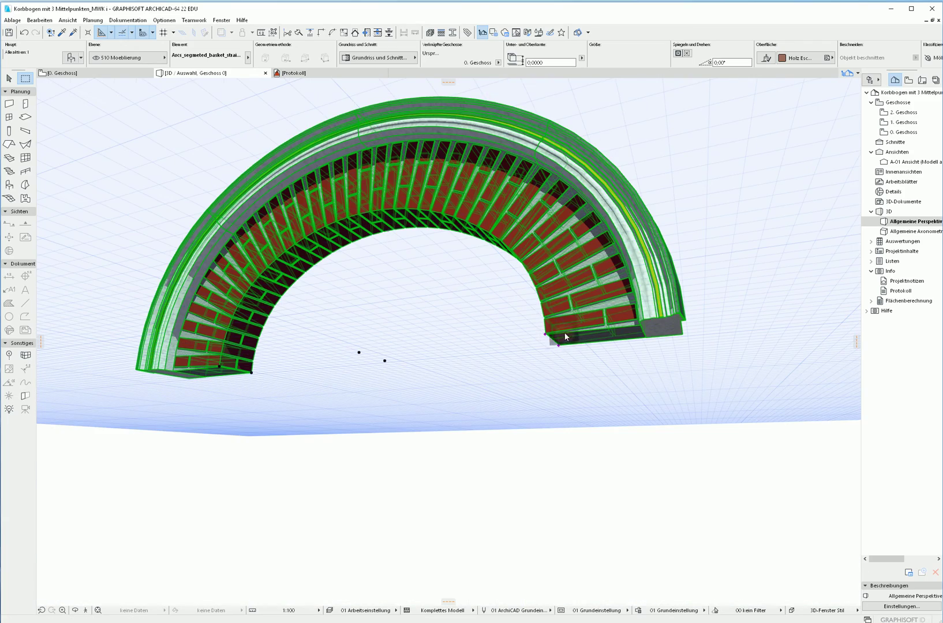
Stretch the arc-length hotspot to change the arch's span, then deselect it
{"action": "left_click", "coordinate": [549, 337]}
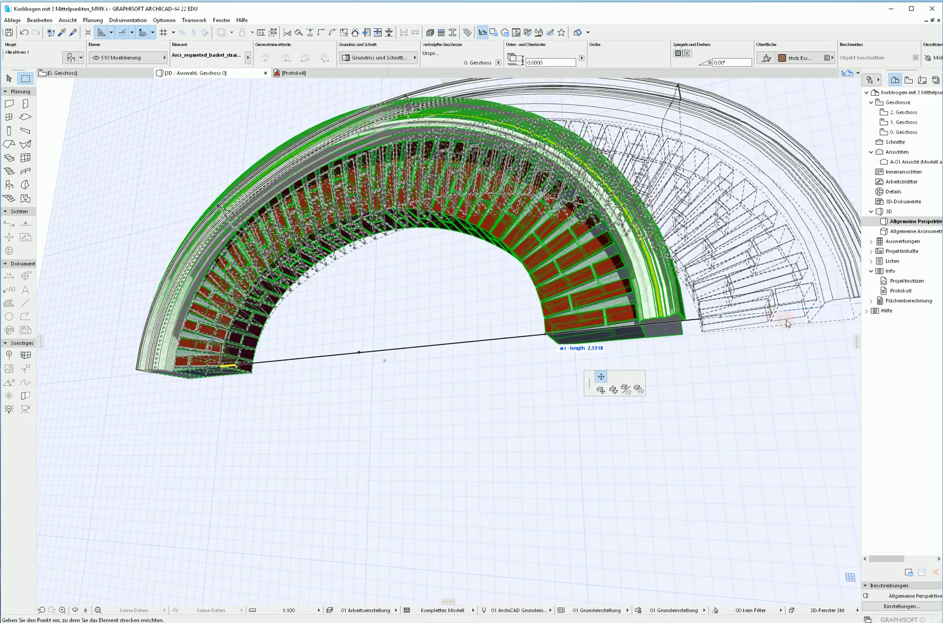
{"action": "left_click", "coordinate": [781, 319]}
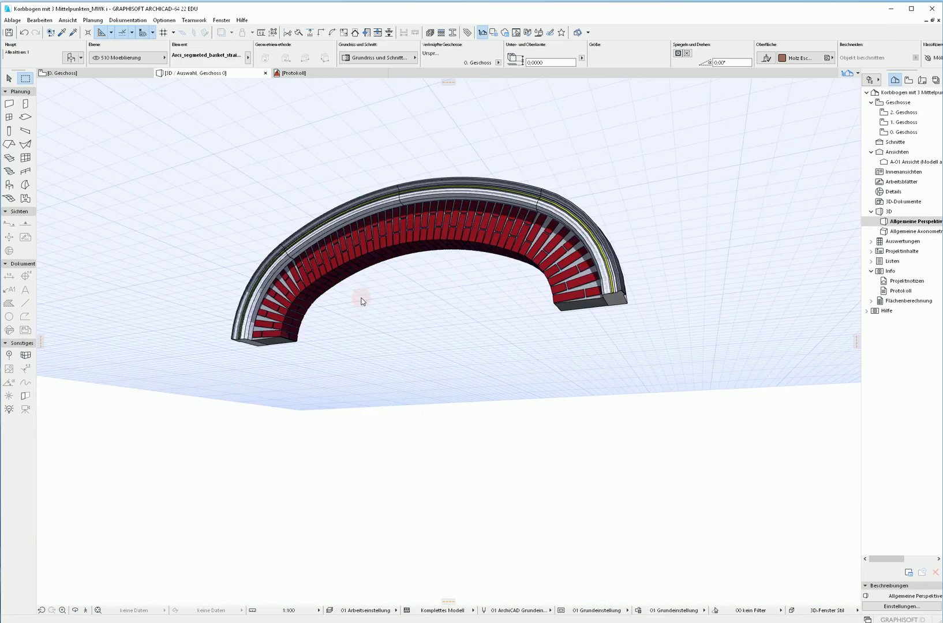
{"action": "middle_click_drag", "start_coordinate": [589, 351], "coordinate": [546, 188], "text": "shift"}
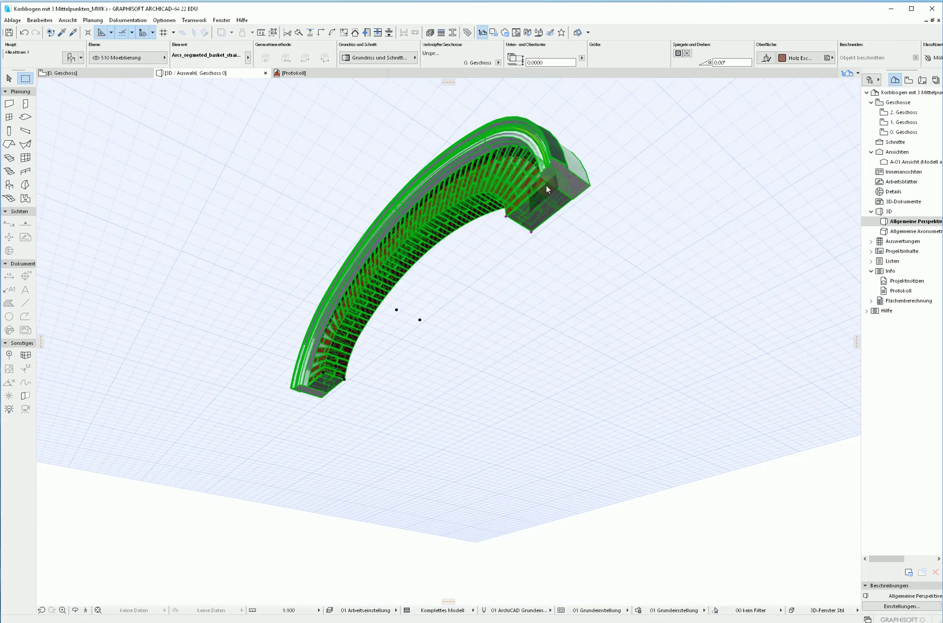
{"action": "scroll", "coordinate": [547, 188], "scroll_direction": "up", "scroll_amount": 5}
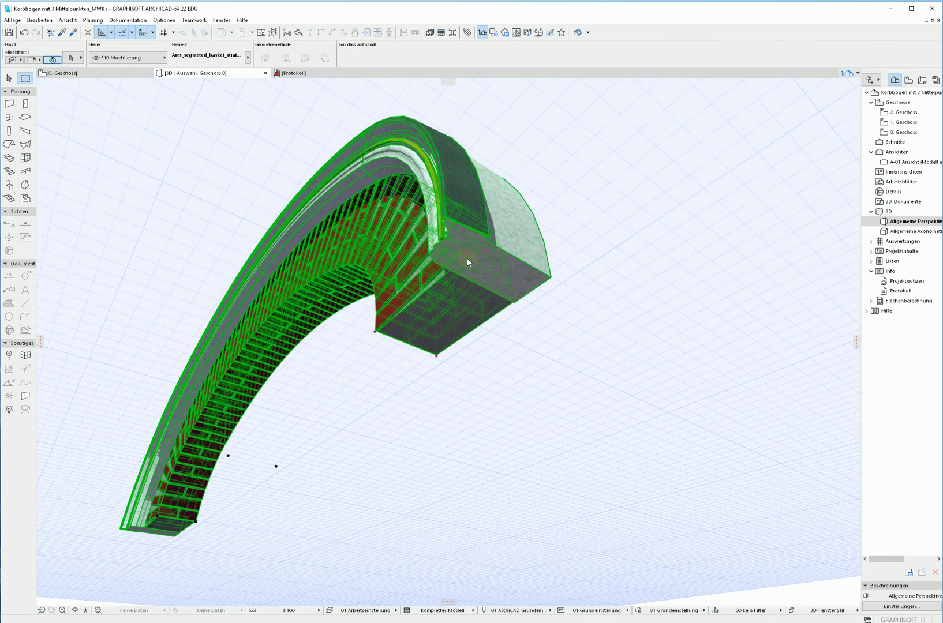
{"action": "key", "text": "Escape"}
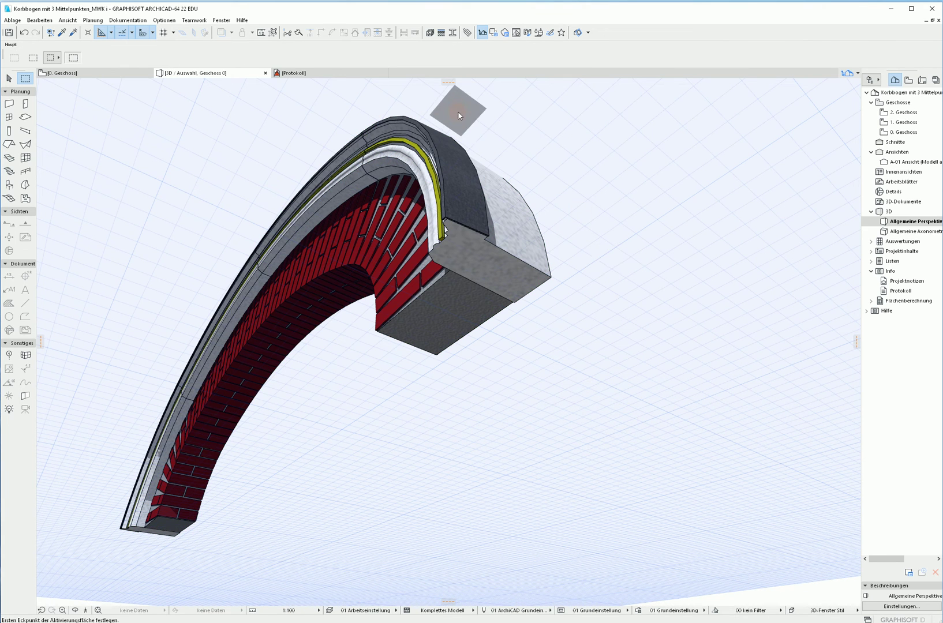
Load the BOGEN Profil mit BLECH profile in the Profile Manager for editing
{"action": "left_click", "coordinate": [453, 34]}
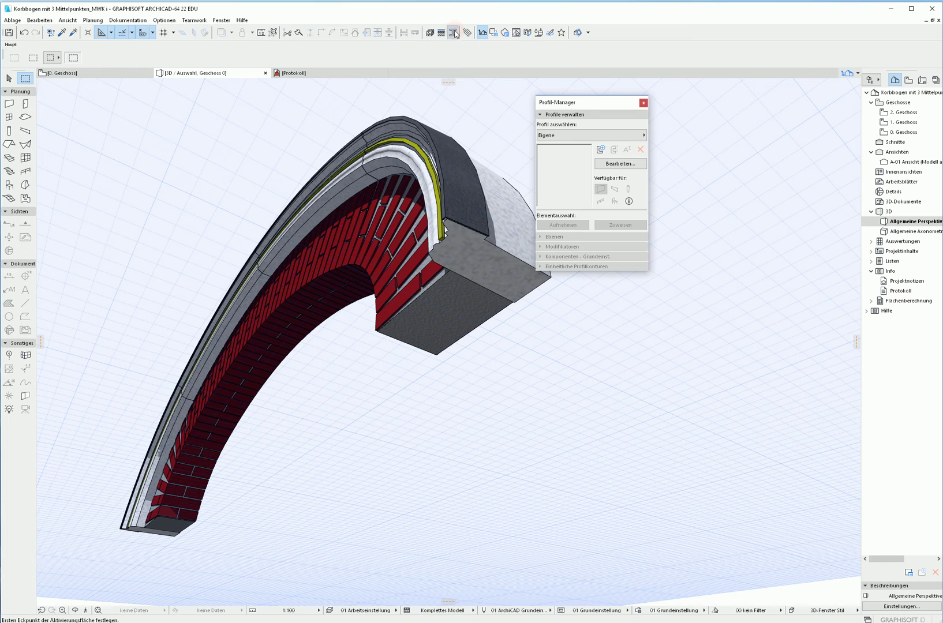
{"action": "left_click", "coordinate": [617, 137]}
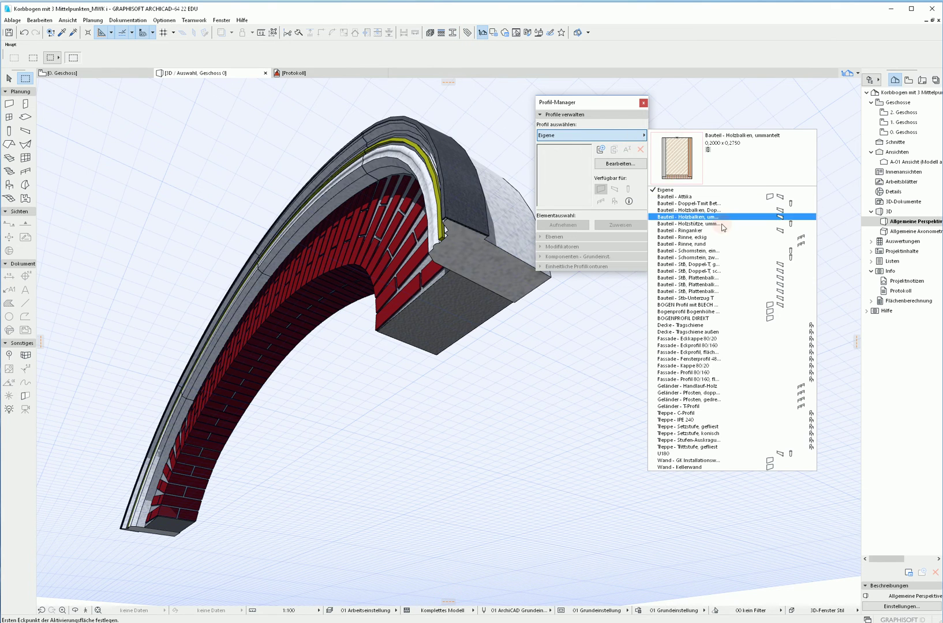
{"action": "left_click", "coordinate": [709, 306]}
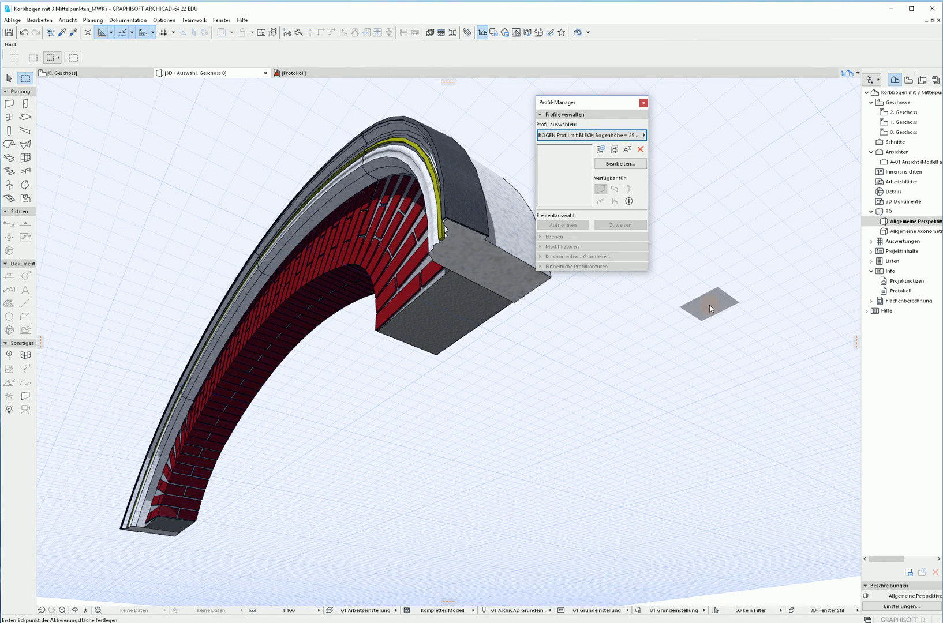
{"action": "left_click", "coordinate": [617, 164]}
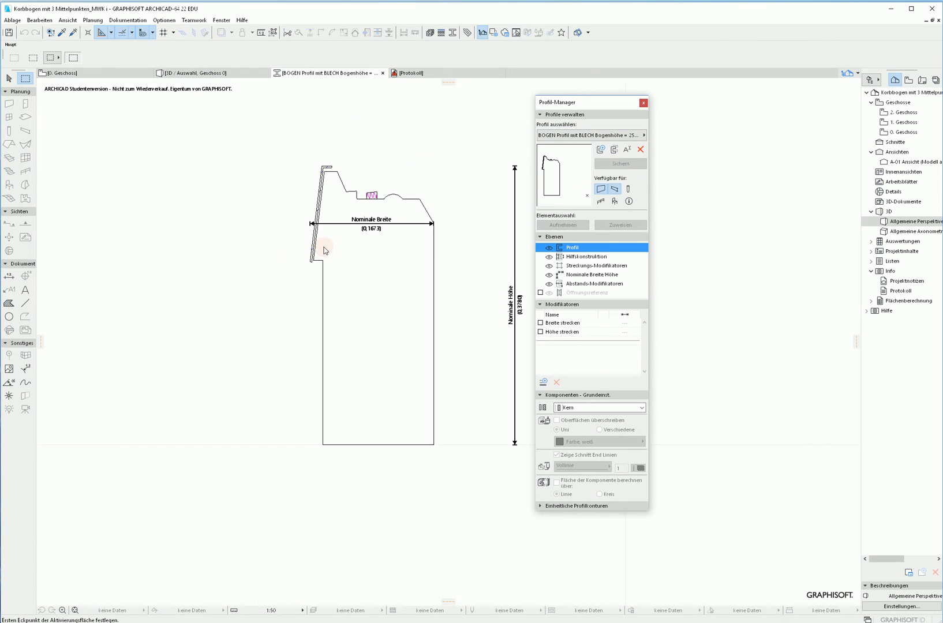
Move the top-edge vertex so the profile slopes straight without the round bump
{"action": "left_click", "coordinate": [391, 197]}
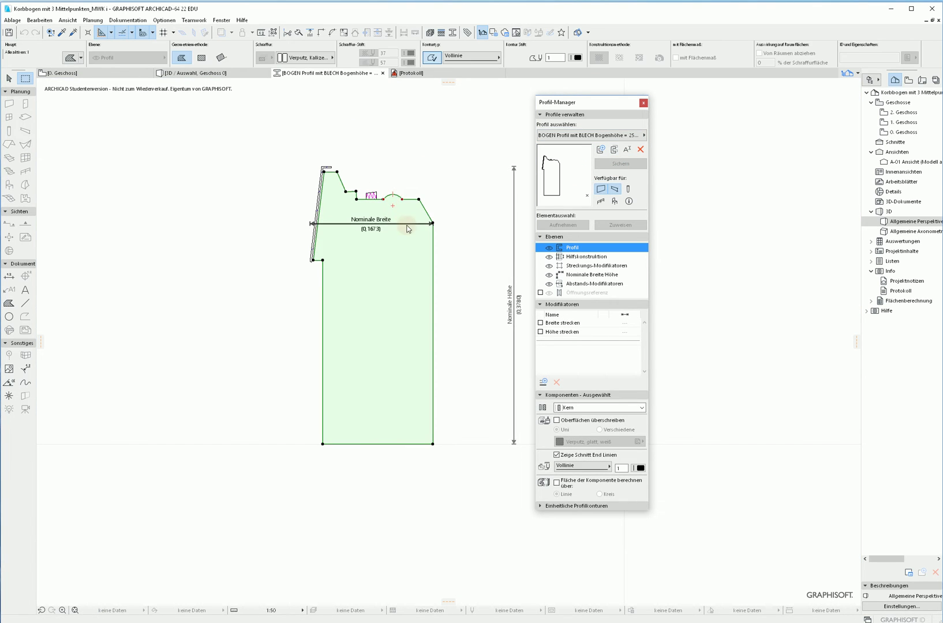
{"action": "scroll", "coordinate": [407, 229], "scroll_direction": "up", "scroll_amount": 1}
{"action": "scroll", "coordinate": [390, 221], "scroll_direction": "up", "scroll_amount": 2}
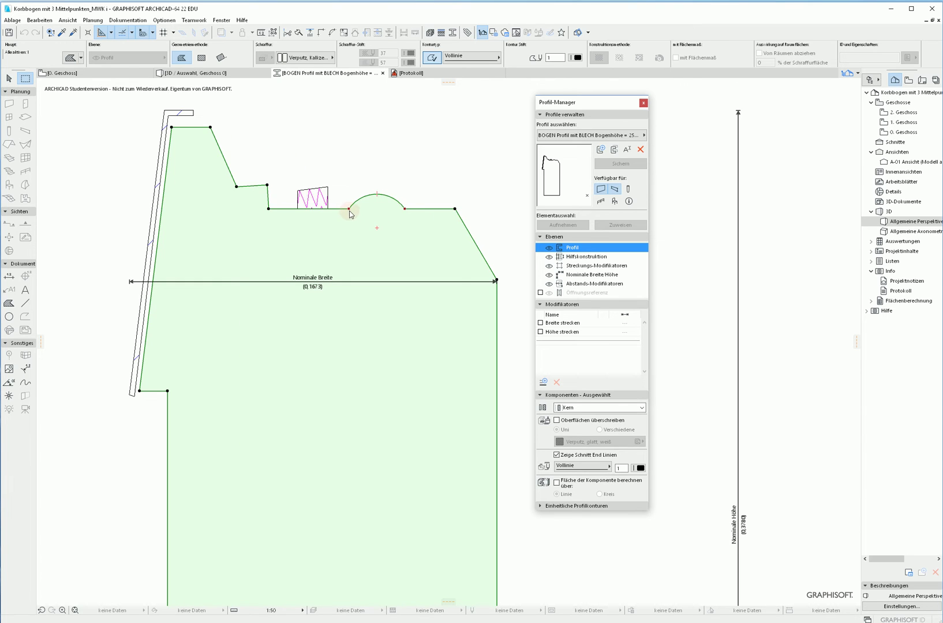
{"action": "mouse_move", "coordinate": [349, 210]}
{"action": "left_mouse_down"}
{"action": "mouse_move", "coordinate": [404, 208]}
{"action": "mouse_move", "coordinate": [311, 220]}
{"action": "left_mouse_up"}
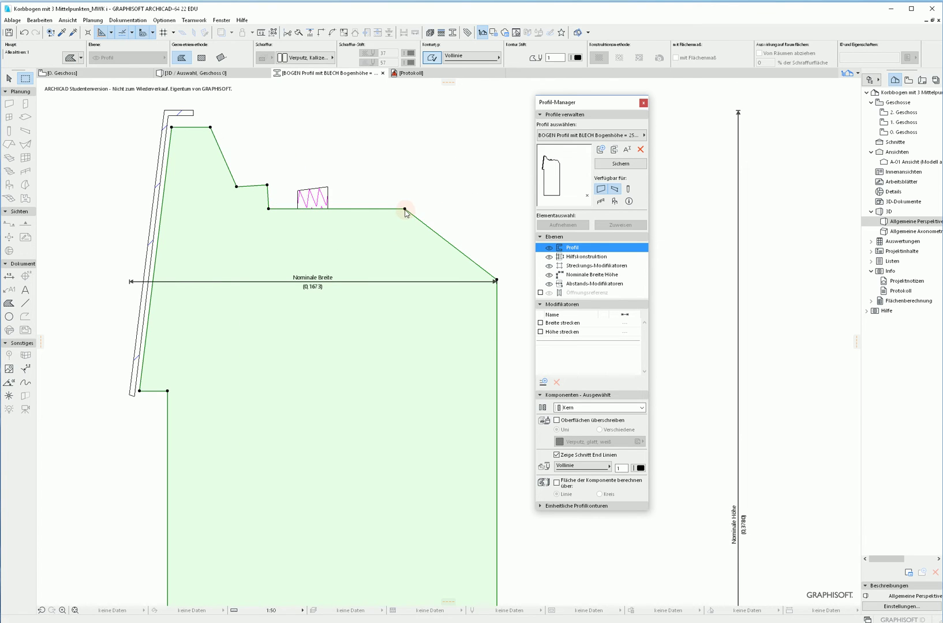
{"action": "left_click", "coordinate": [269, 208]}
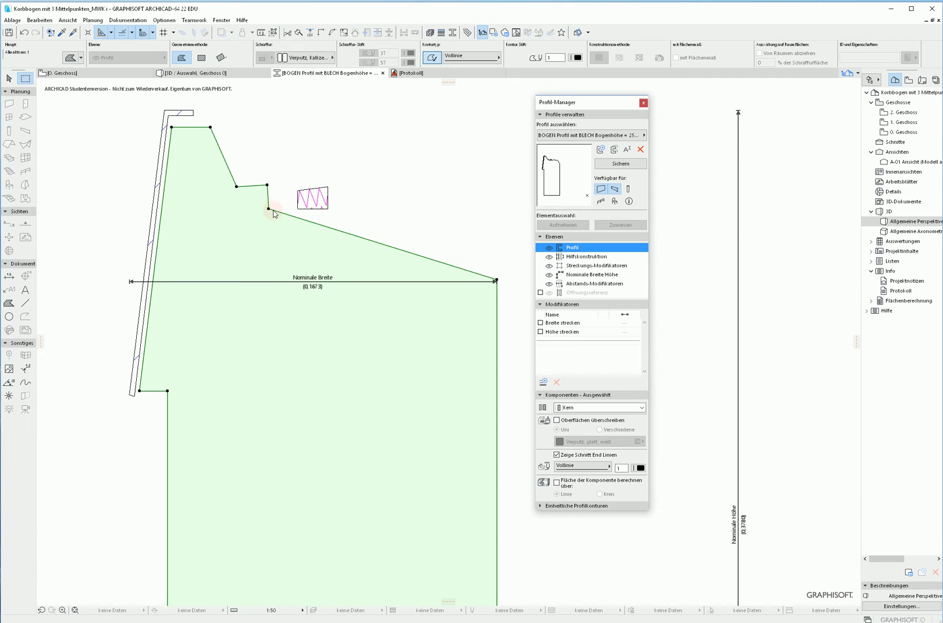
{"action": "key", "text": "Escape"}
Delete the small hatched patch and save the edited BLECH profile
{"action": "left_click", "coordinate": [333, 203]}
{"action": "key", "text": "Delete"}
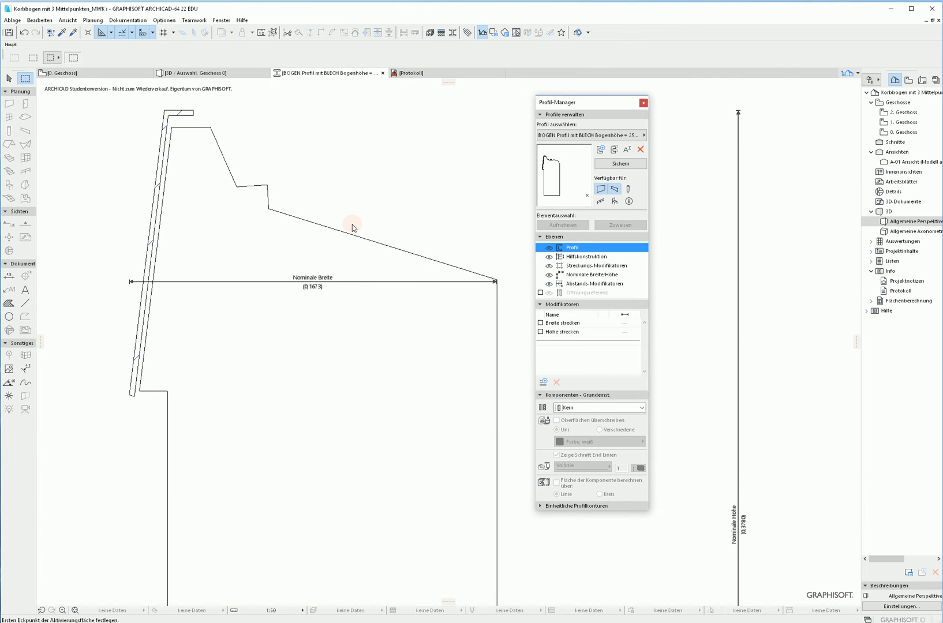
{"action": "left_click", "coordinate": [364, 239]}
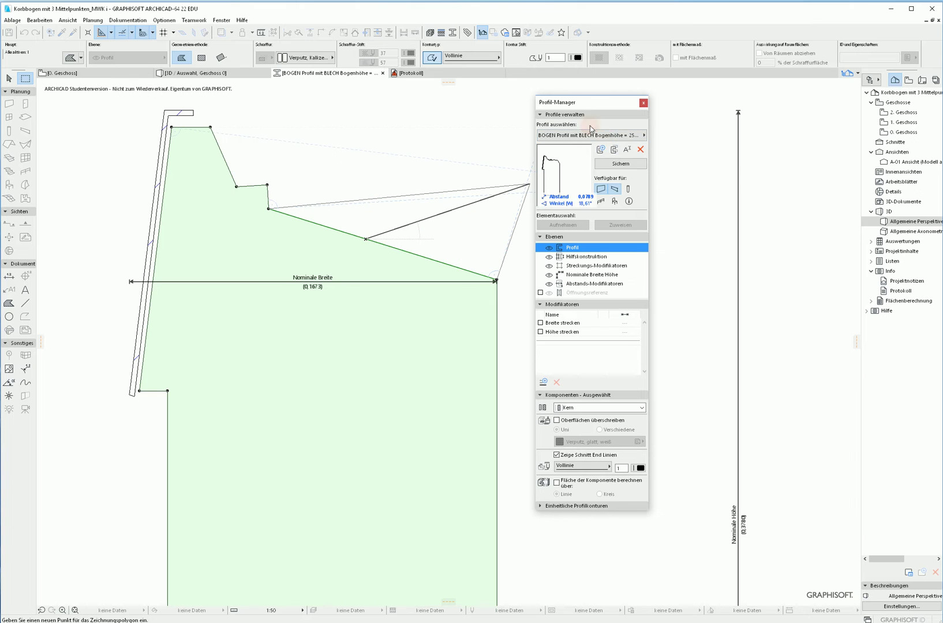
{"action": "left_click_drag", "start_coordinate": [582, 102], "coordinate": [773, 110]}
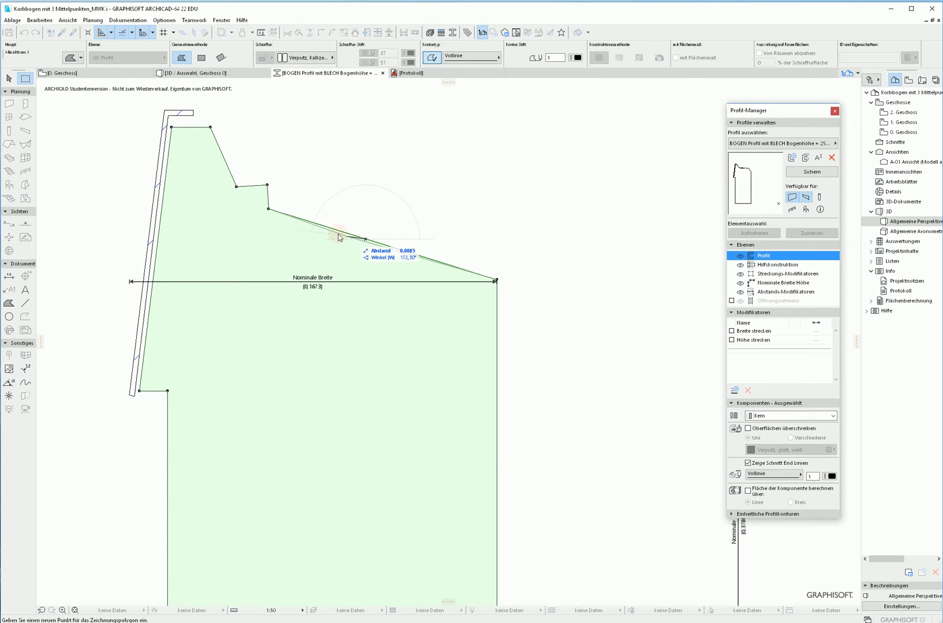
{"action": "key", "text": "Escape"}
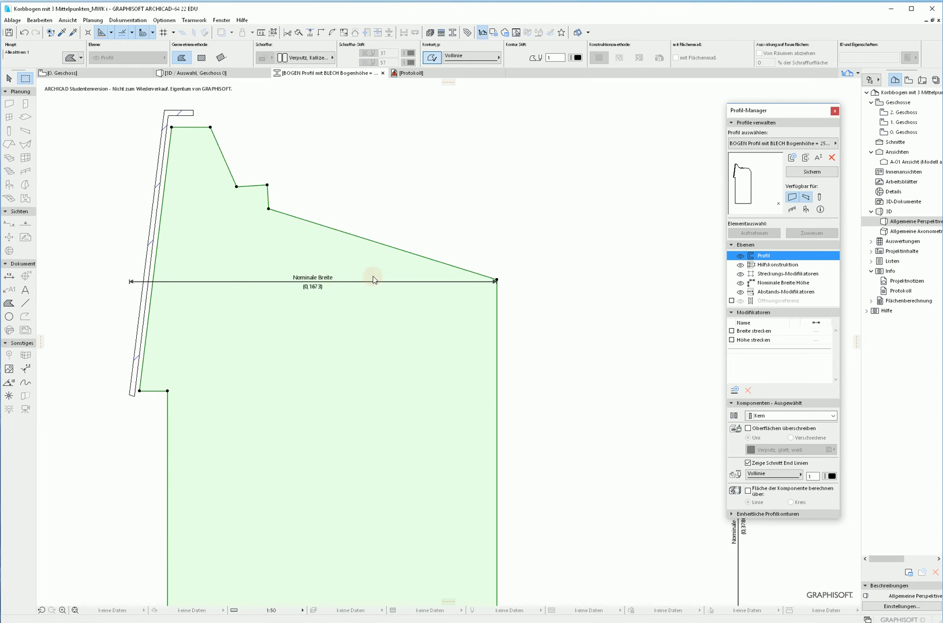
{"action": "left_click", "coordinate": [813, 174]}
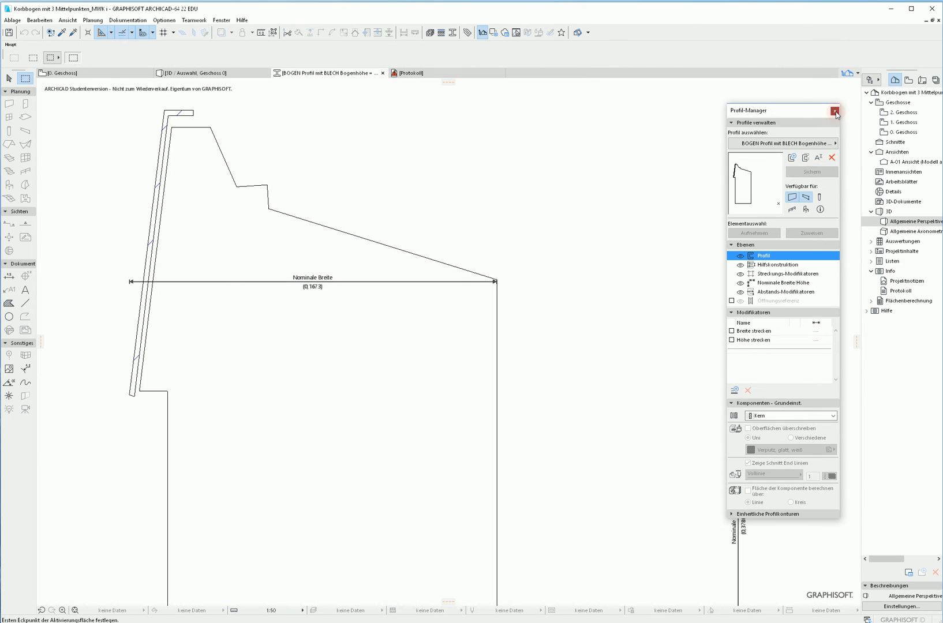
Select the arch and load Bogenprofil Bogenhöhe = 38+1cm in the Profile Manager editor
{"action": "left_click", "coordinate": [834, 111]}
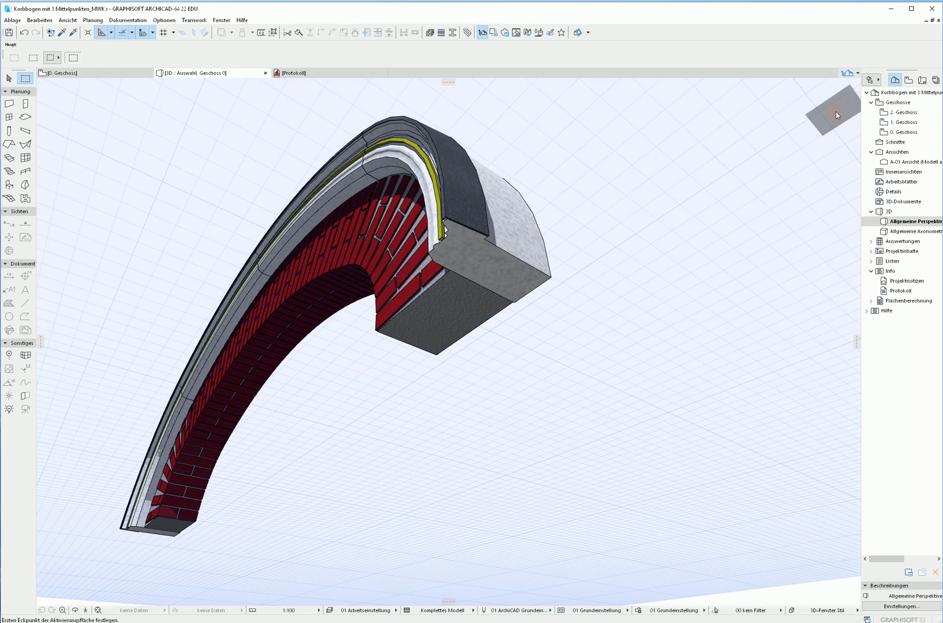
{"action": "left_click", "coordinate": [451, 240]}
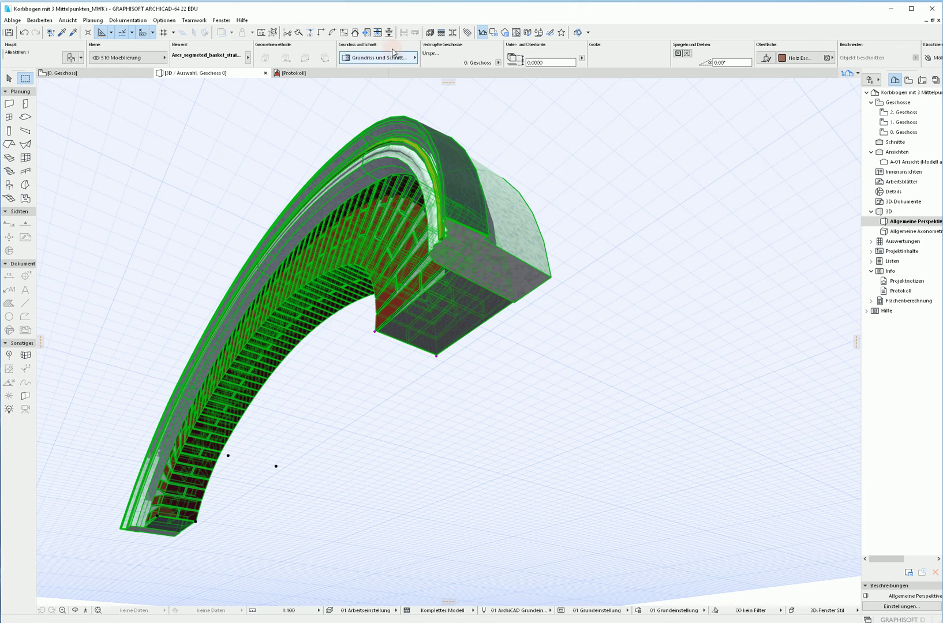
{"action": "left_click", "coordinate": [453, 32]}
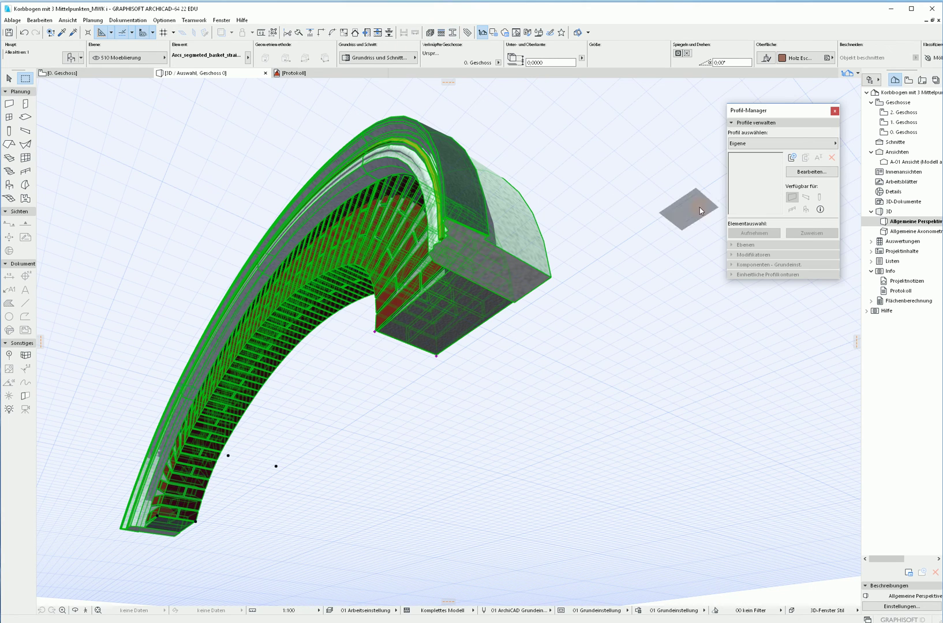
{"action": "left_click", "coordinate": [798, 144]}
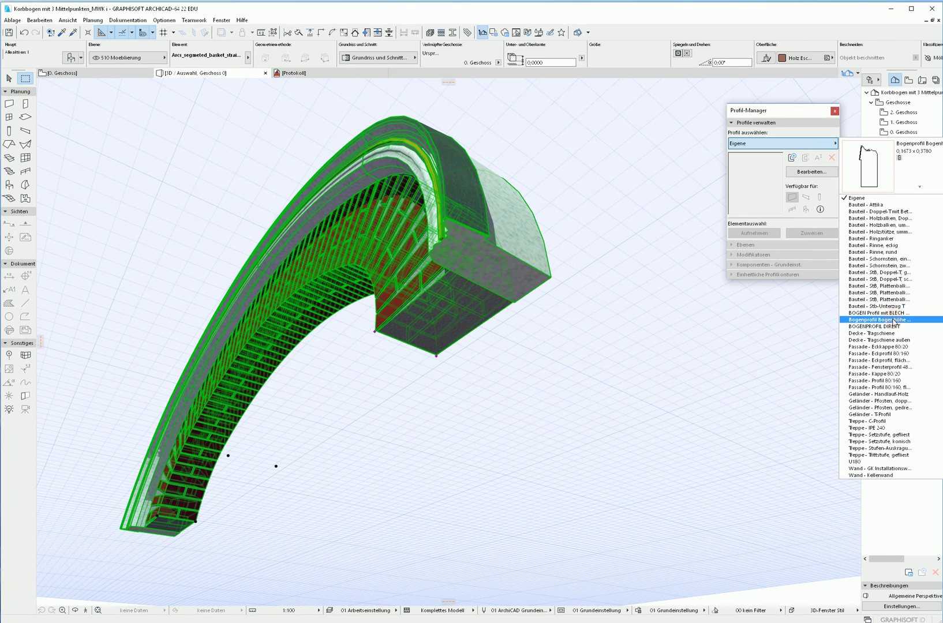
{"action": "left_click", "coordinate": [893, 321]}
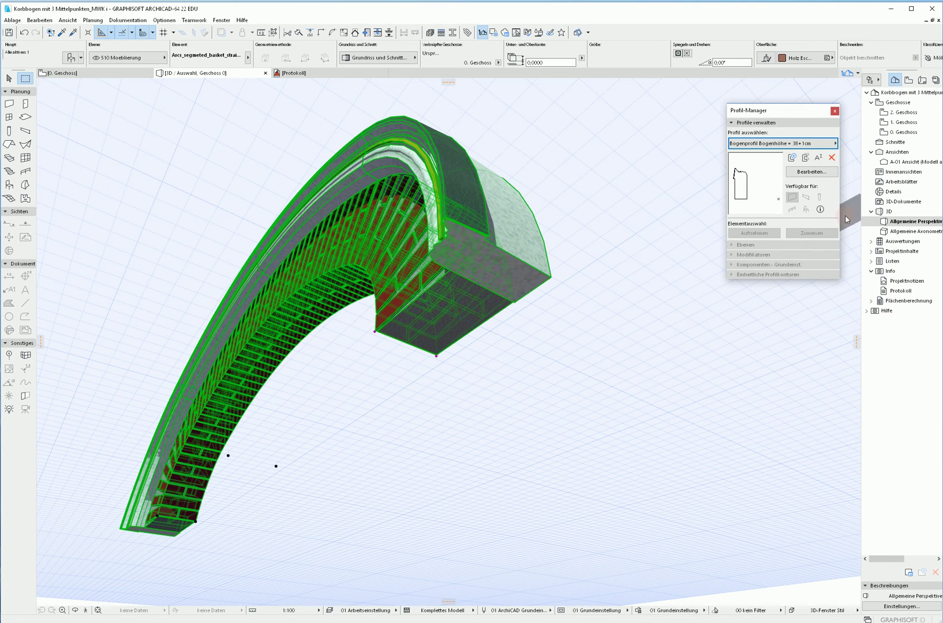
{"action": "left_click", "coordinate": [810, 172]}
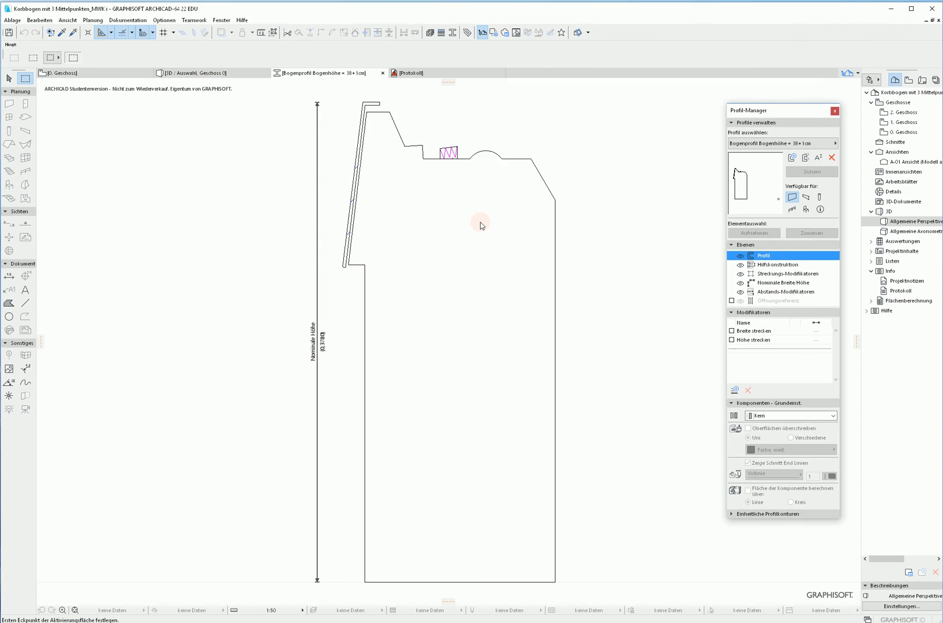
Reshape the top edge into a straight slope to the outer corner, removing the round bump
{"action": "left_click", "coordinate": [470, 162]}
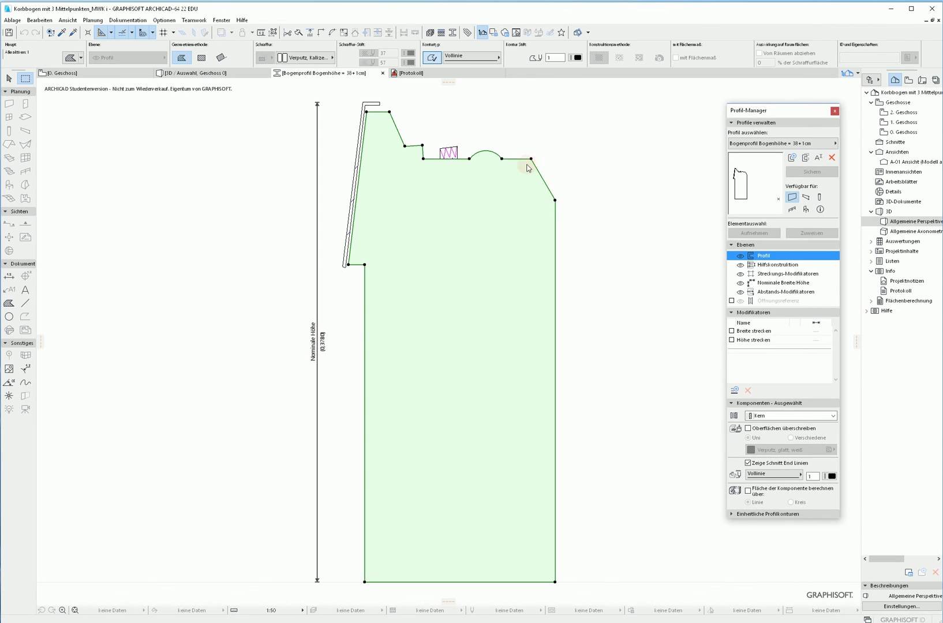
{"action": "left_click", "coordinate": [491, 164]}
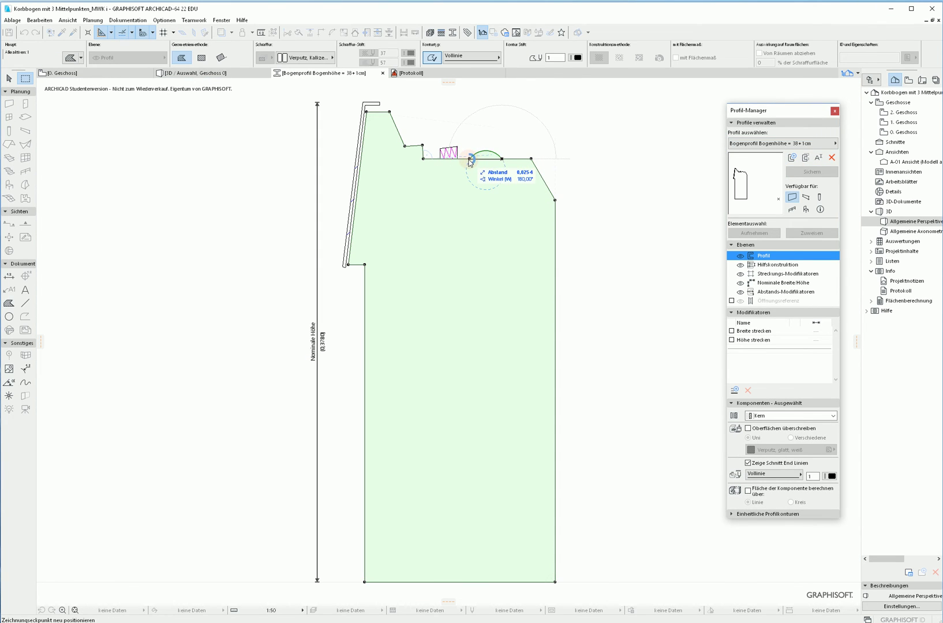
{"action": "left_click", "coordinate": [492, 163]}
{"action": "left_click", "coordinate": [494, 193]}
{"action": "left_click", "coordinate": [423, 159]}
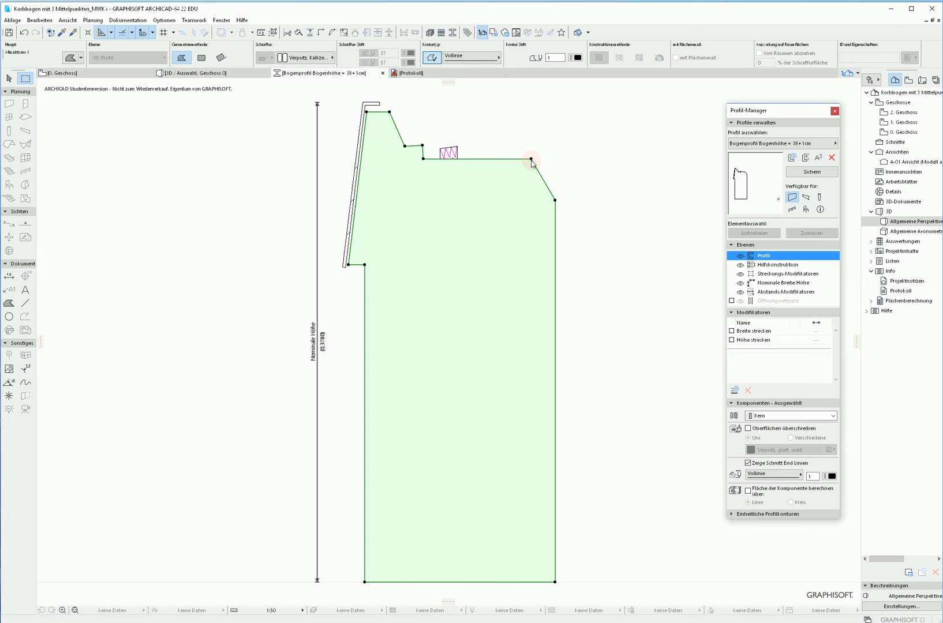
{"action": "left_click", "coordinate": [554, 199]}
{"action": "left_click", "coordinate": [555, 200]}
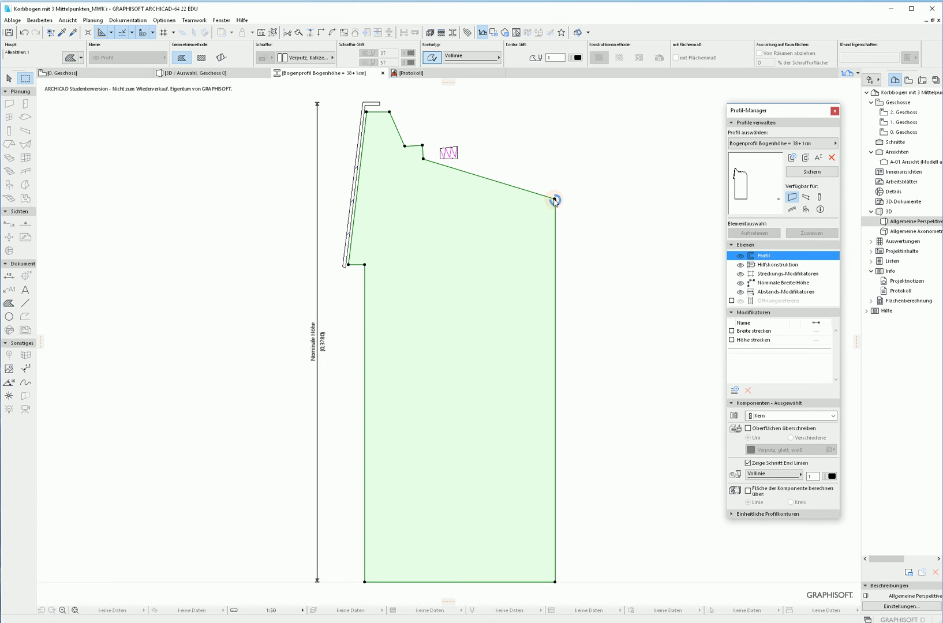
{"action": "left_click", "coordinate": [554, 200]}
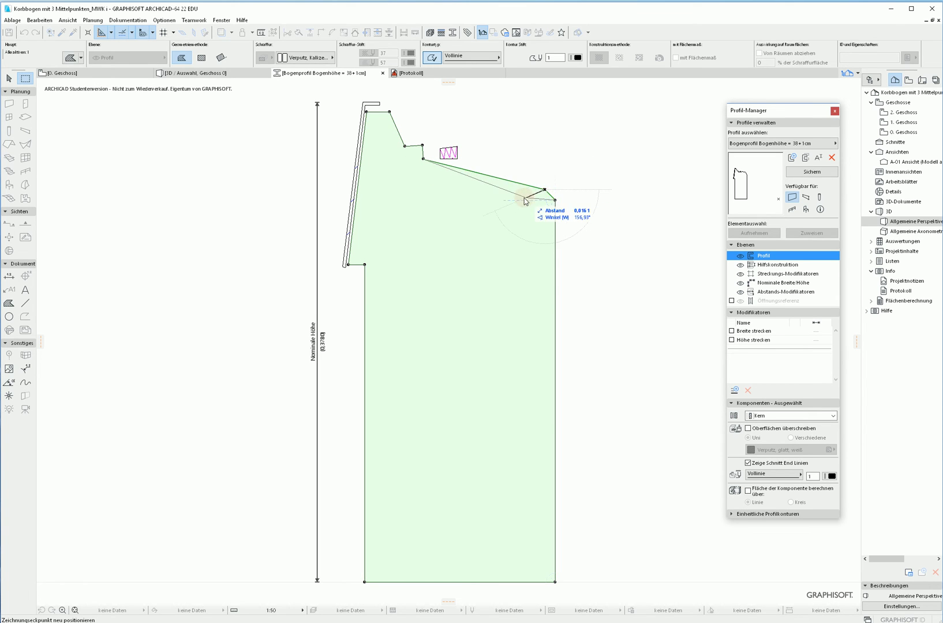
Delete the small hatched patch and save the edited profile
{"action": "left_click", "coordinate": [447, 152]}
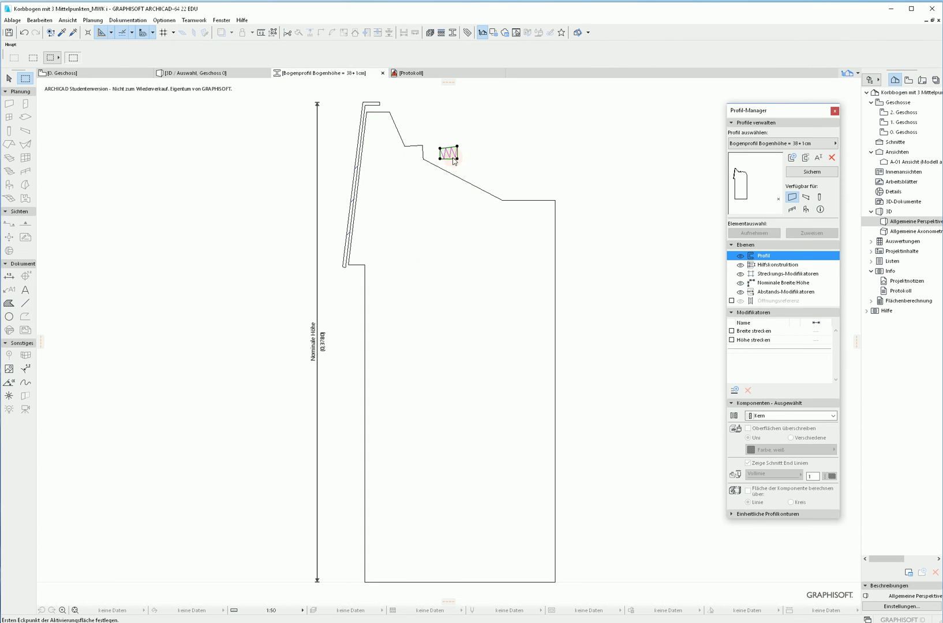
{"action": "key", "text": "Delete"}
{"action": "left_click", "coordinate": [816, 171]}
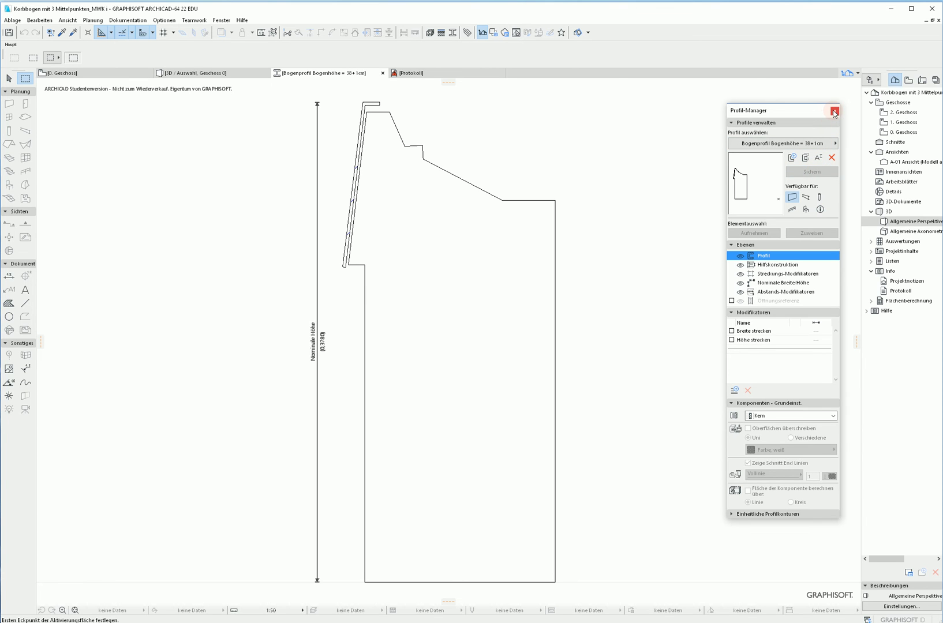
Close the Profile Manager and Protokoll tab, then orbit to view the whole arch frontally
{"action": "left_click", "coordinate": [834, 112]}
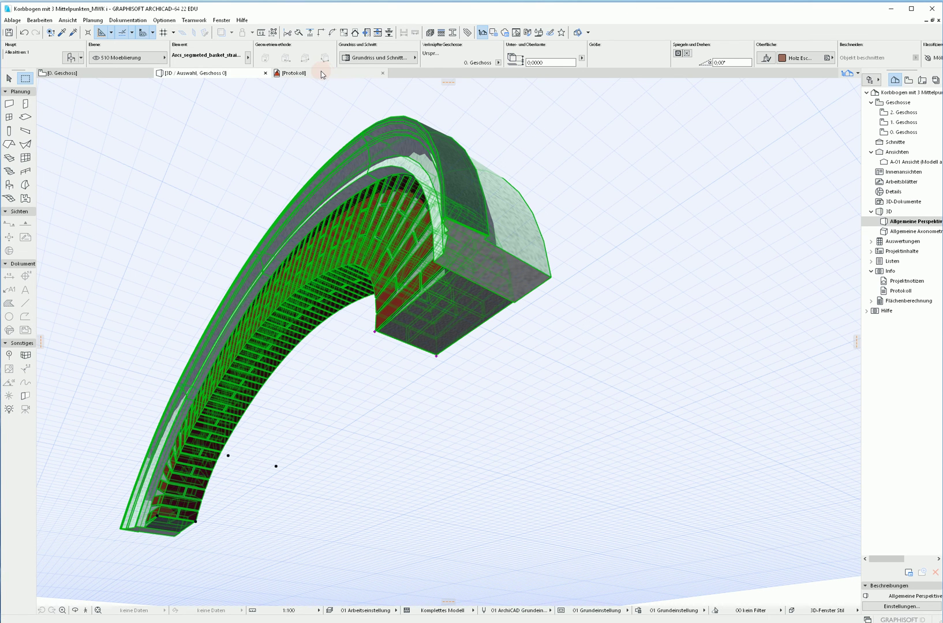
{"action": "left_click", "coordinate": [324, 74]}
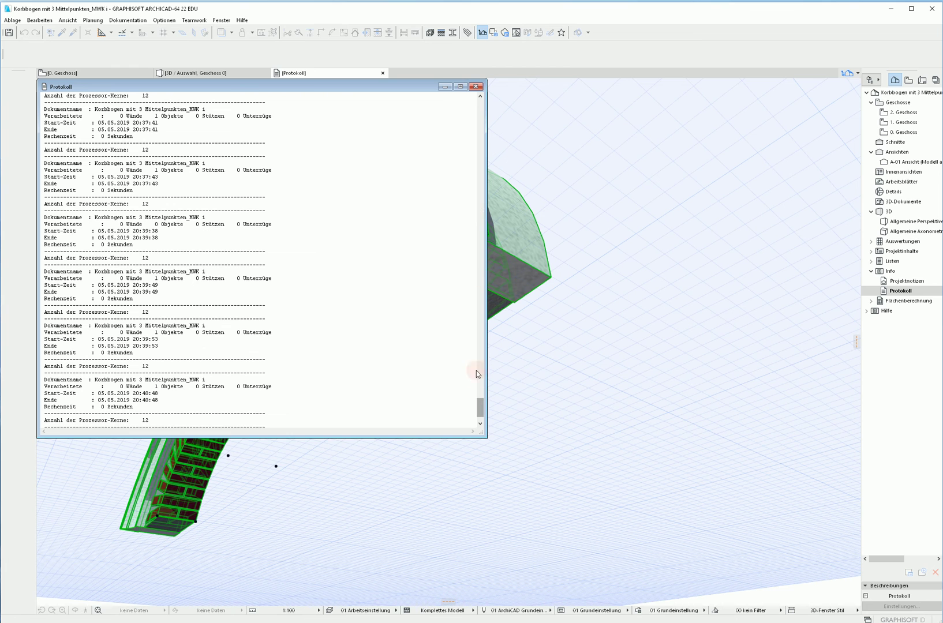
{"action": "left_click", "coordinate": [475, 86]}
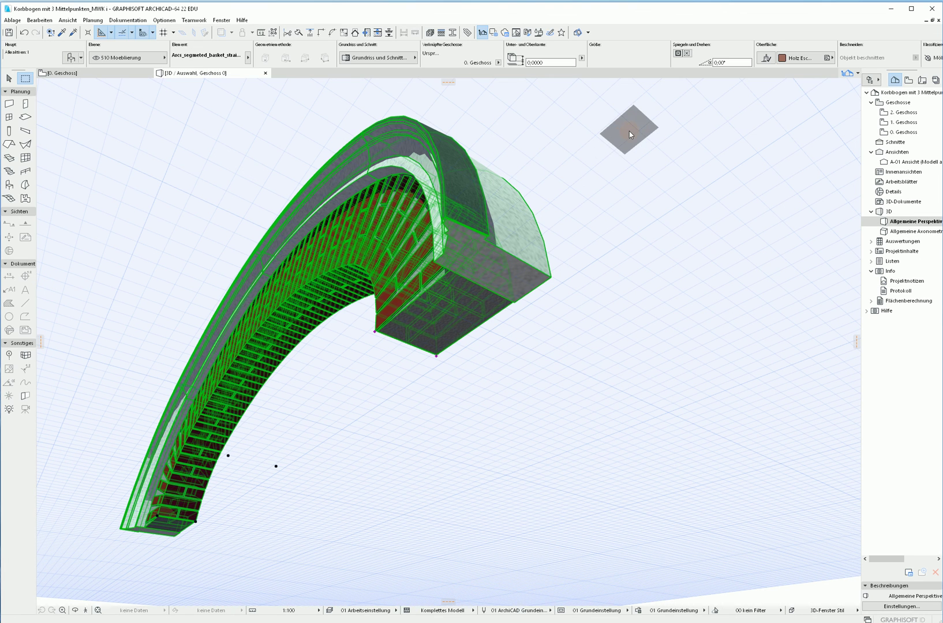
{"action": "key", "text": "Escape"}
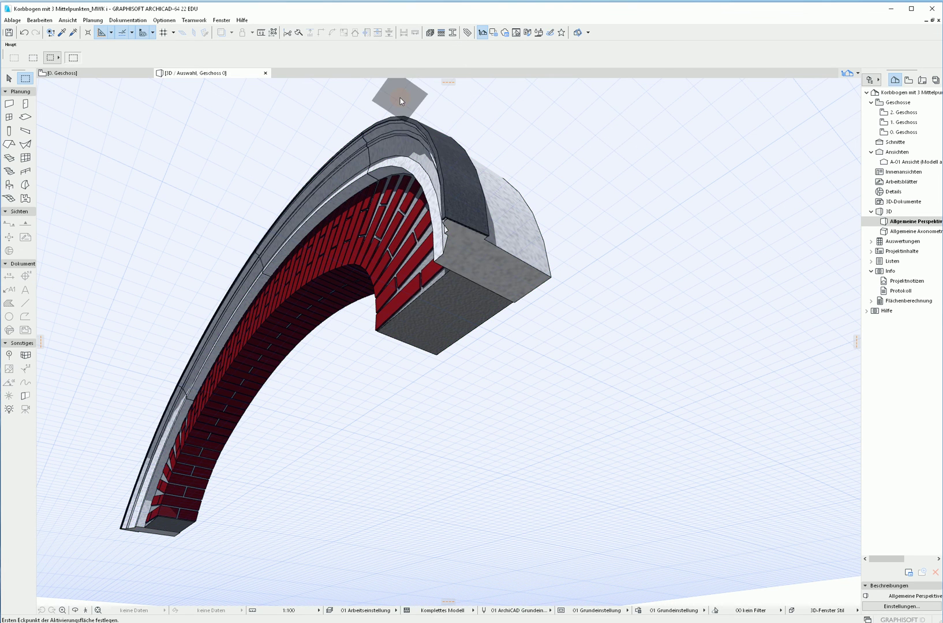
{"action": "mouse_move", "coordinate": [413, 256]}
{"action": "middle_mouse_down", "text": "shift"}
{"action": "mouse_move", "coordinate": [645, 317]}
{"action": "mouse_move", "coordinate": [597, 345]}
{"action": "mouse_move", "coordinate": [580, 313]}
{"action": "middle_mouse_up", "text": "shift"}
{"action": "mouse_move", "coordinate": [583, 271]}
{"action": "middle_mouse_down", "text": "shift"}
{"action": "mouse_move", "coordinate": [379, 284]}
{"action": "mouse_move", "coordinate": [431, 275]}
{"action": "middle_mouse_up", "text": "shift"}
{"action": "scroll", "coordinate": [436, 277], "scroll_direction": "down", "scroll_amount": 2}
{"action": "scroll", "coordinate": [436, 277], "scroll_direction": "down", "scroll_amount": 2}
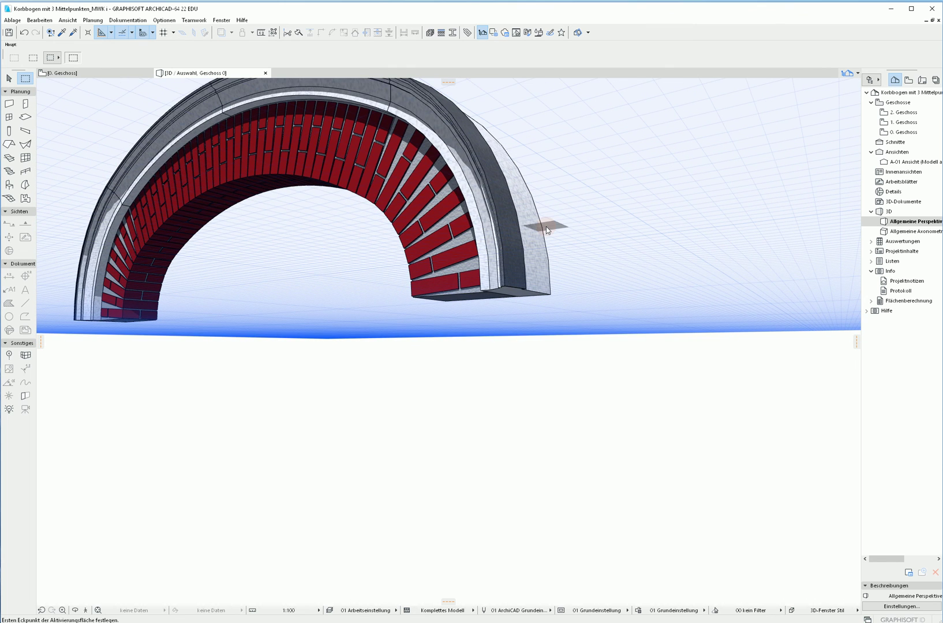
Uncheck show 3D in the arch's display options so only the profile shell remains
{"action": "left_click", "coordinate": [481, 185]}
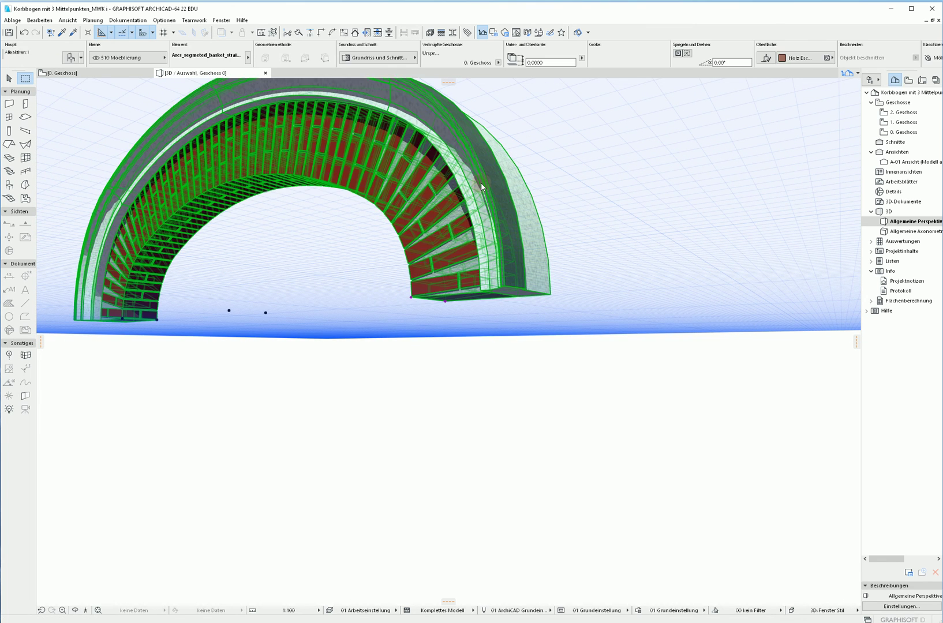
{"action": "double_click", "coordinate": [481, 183]}
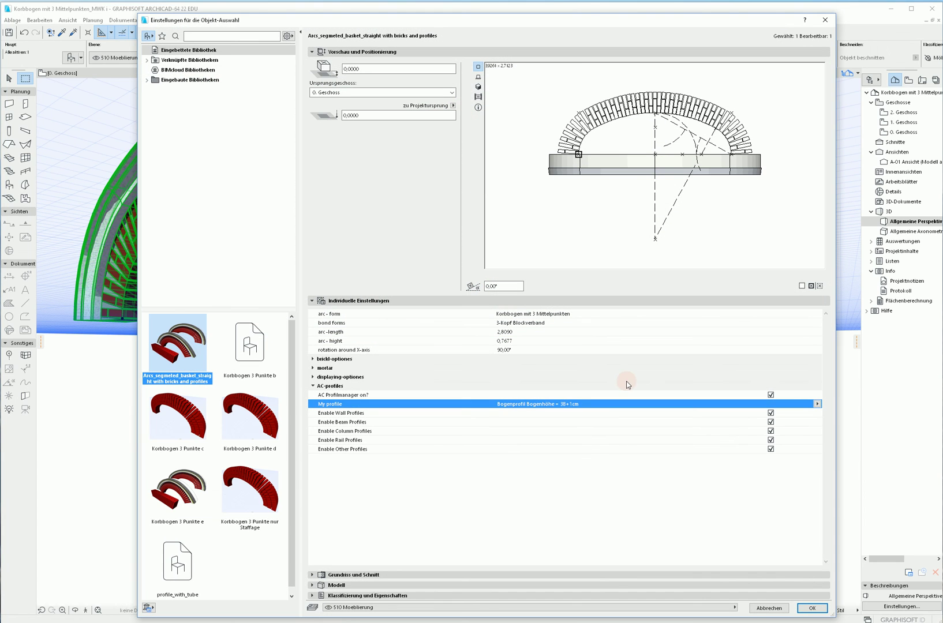
{"action": "left_click", "coordinate": [313, 358]}
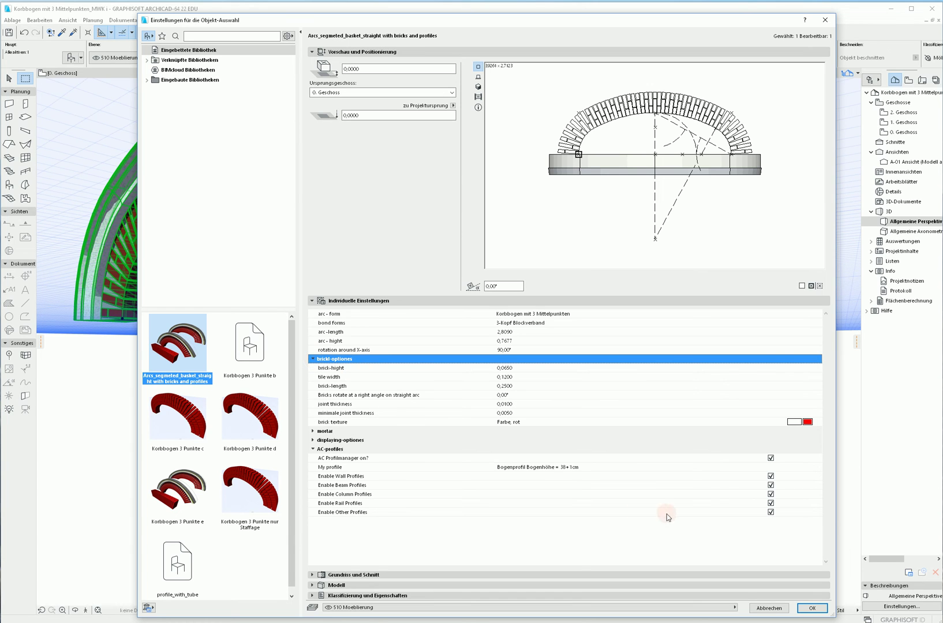
{"action": "left_click", "coordinate": [313, 440]}
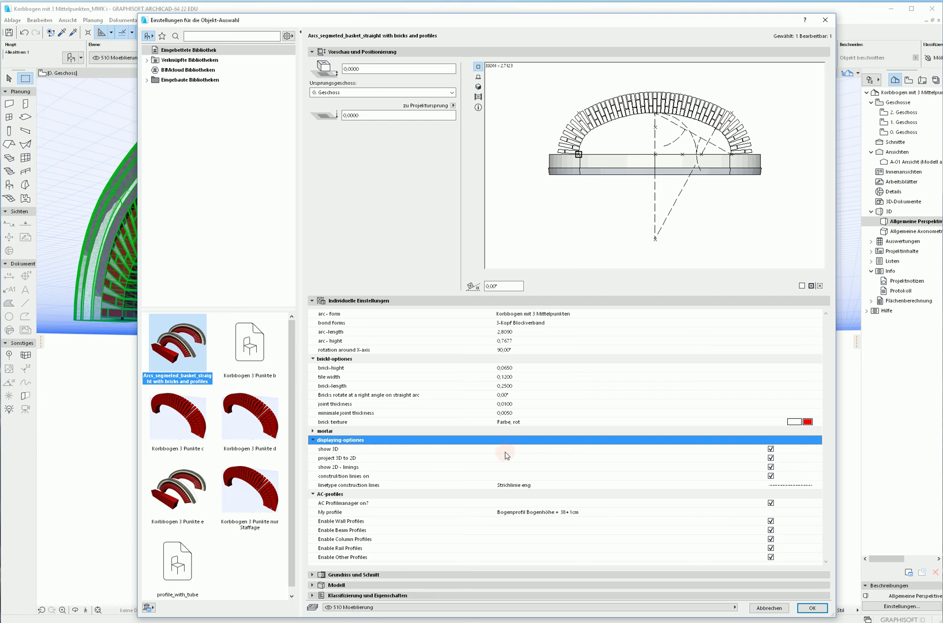
{"action": "left_click", "coordinate": [771, 451]}
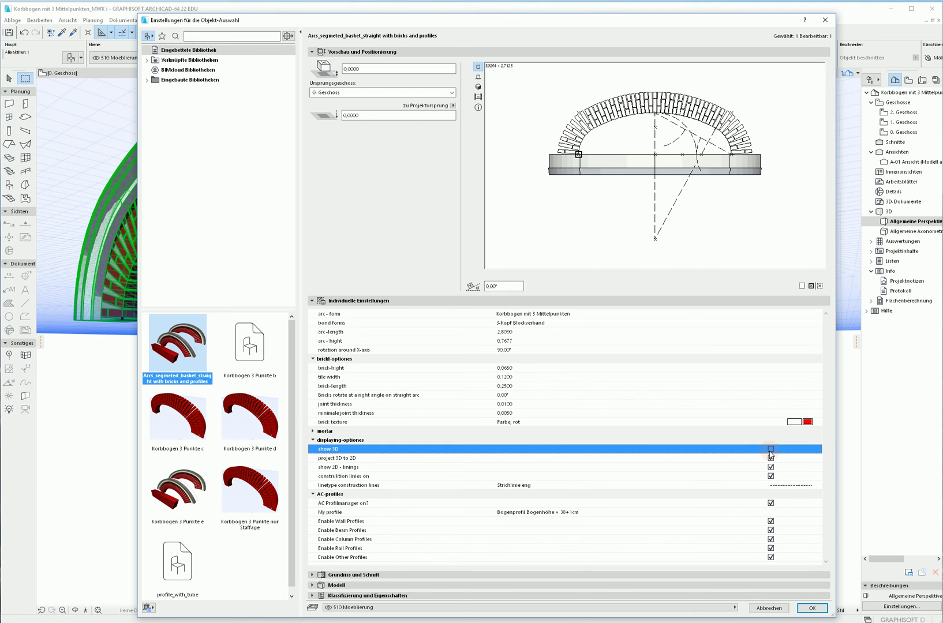
{"action": "left_click", "coordinate": [812, 608]}
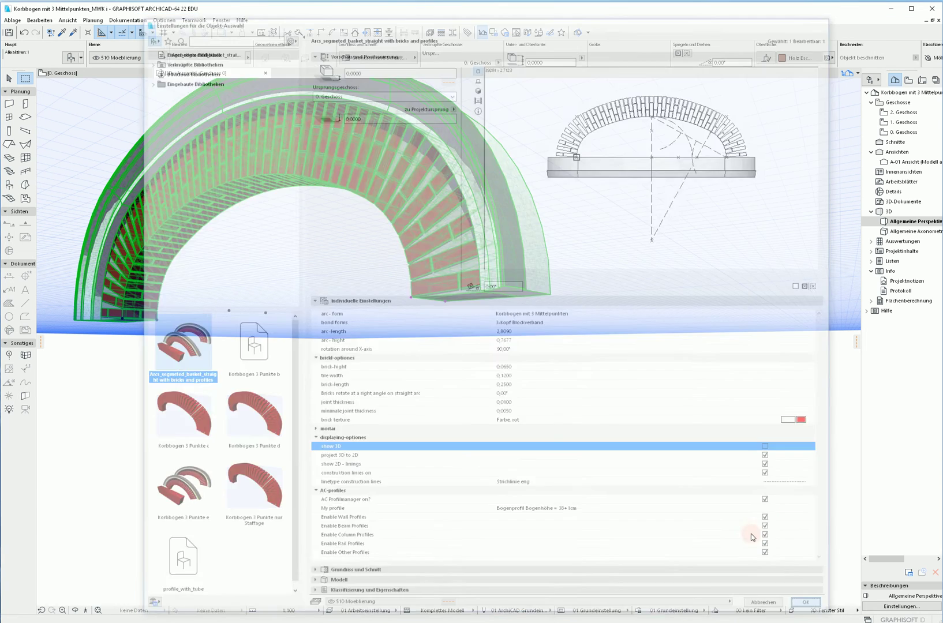
{"action": "scroll", "coordinate": [421, 164], "scroll_direction": "down", "scroll_amount": 3}
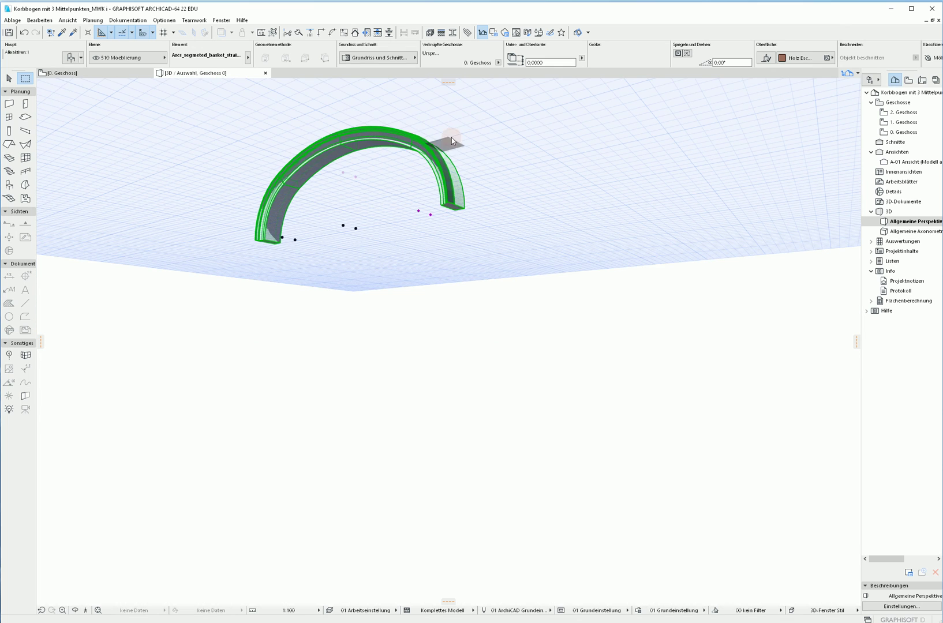
Set the arch's My profile setting to BOGENPROFIL DIREKT in its object settings
{"action": "key", "text": "ctrl+t"}
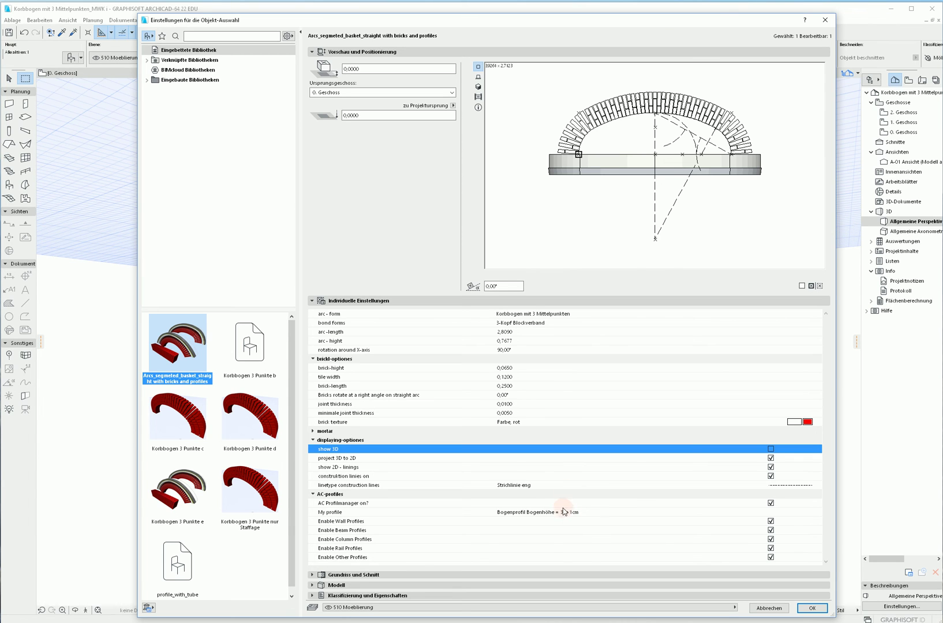
{"action": "left_click", "coordinate": [569, 512]}
{"action": "left_click", "coordinate": [816, 511]}
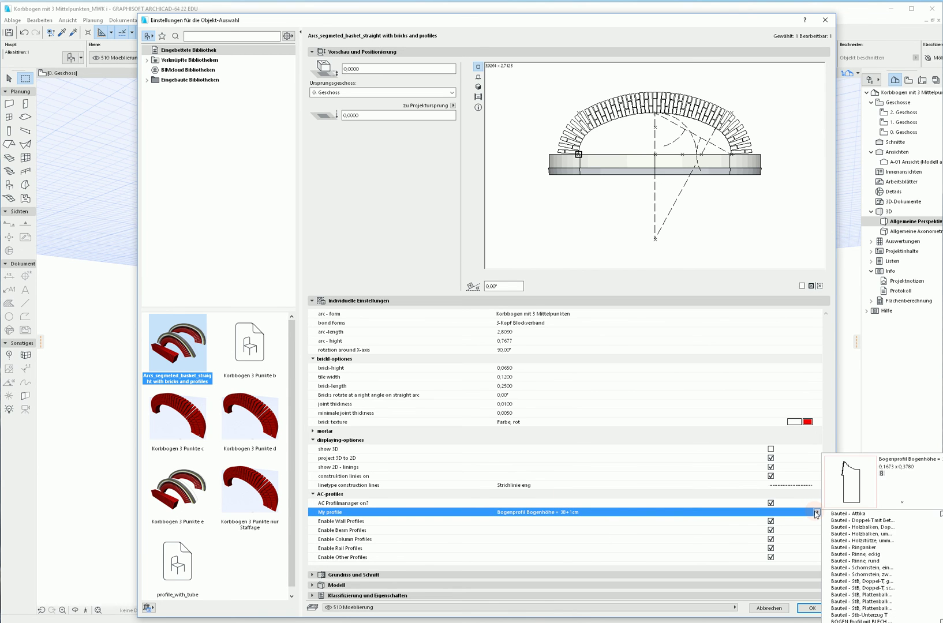
{"action": "left_click", "coordinate": [854, 621]}
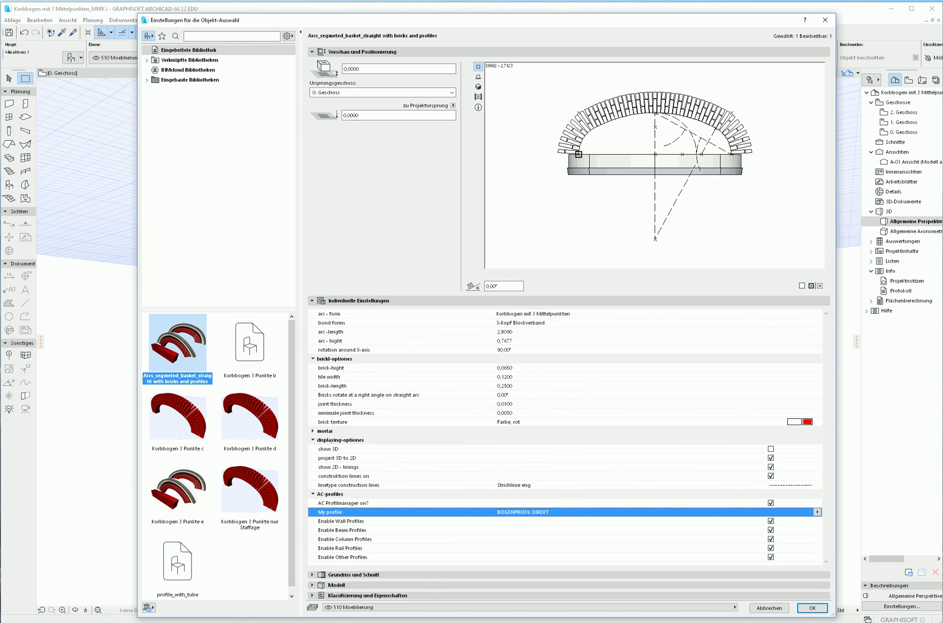
{"action": "left_click", "coordinate": [811, 609]}
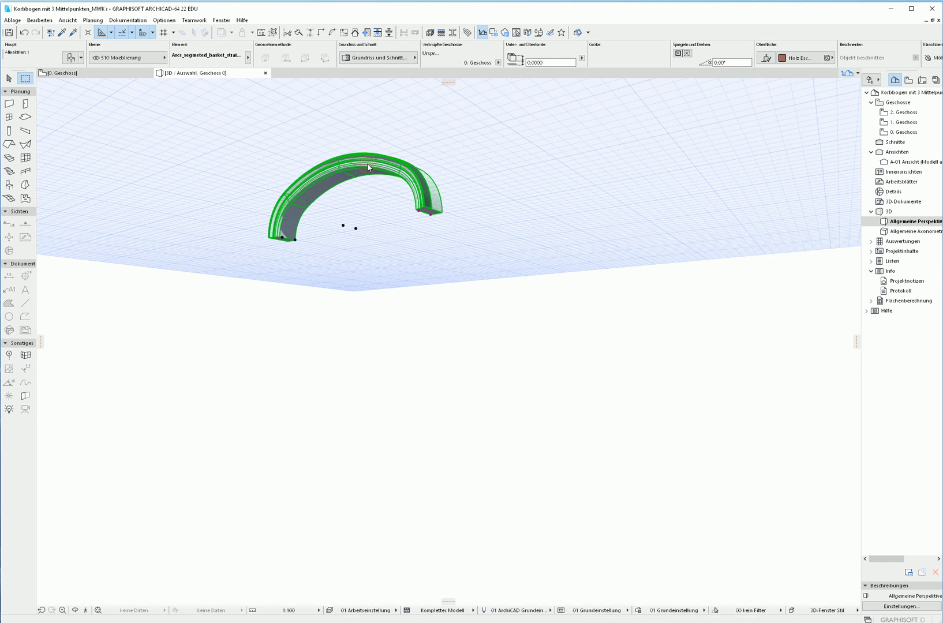
Stretch the arch's top hotspot down and its end hotspot in to make it flatter and shorter
{"action": "middle_click_drag", "start_coordinate": [336, 200], "coordinate": [392, 235], "text": "shift"}
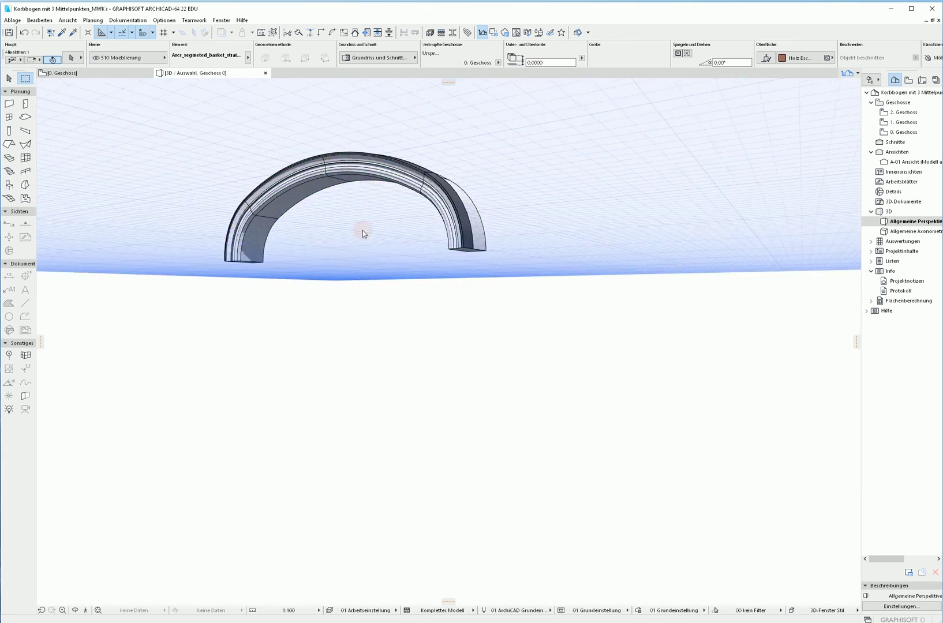
{"action": "left_click", "coordinate": [328, 183]}
{"action": "left_click", "coordinate": [331, 180]}
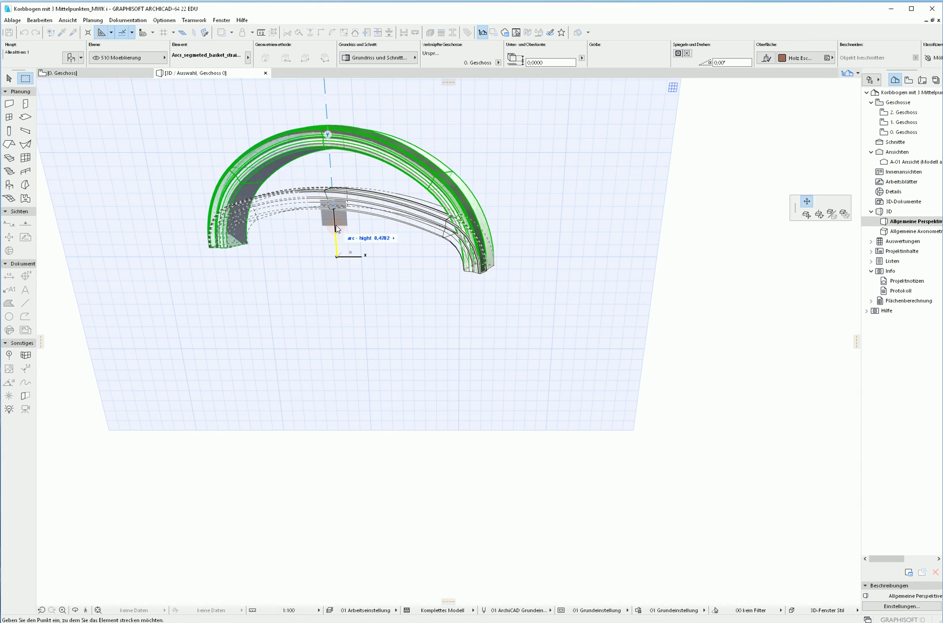
{"action": "left_click", "coordinate": [337, 221]}
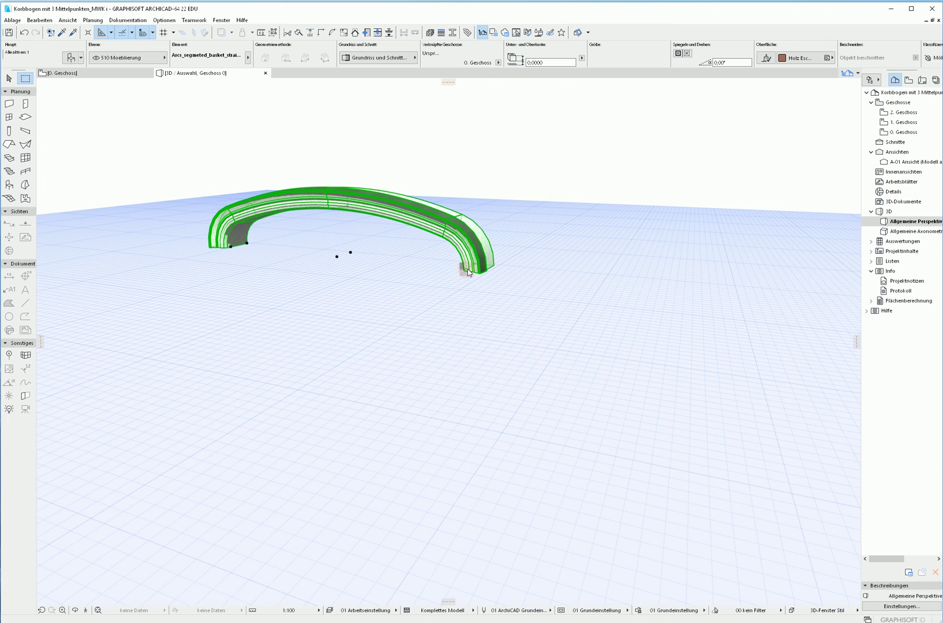
{"action": "left_click", "coordinate": [479, 270]}
{"action": "left_click", "coordinate": [384, 263]}
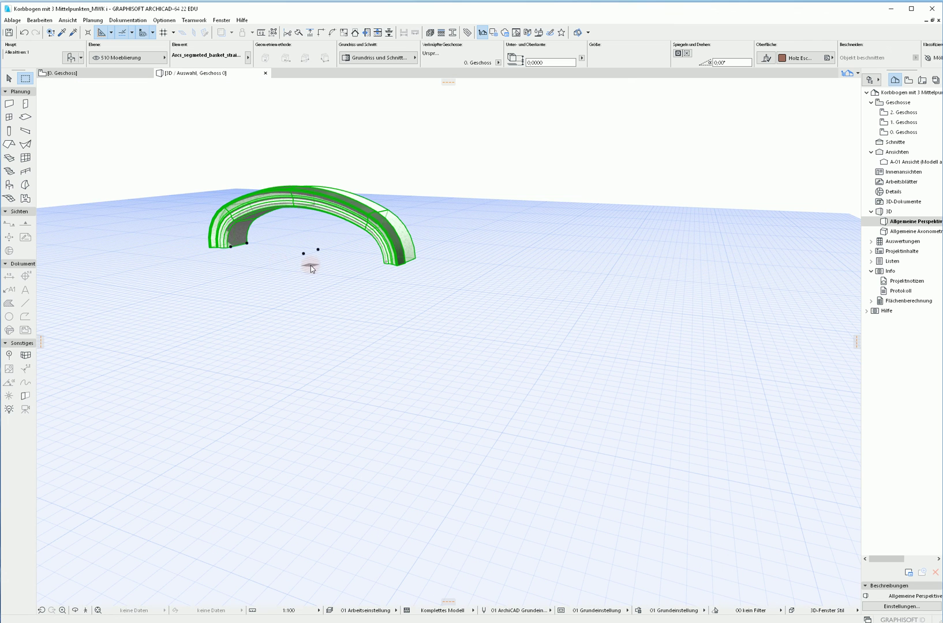
{"action": "key", "text": "Escape"}
{"action": "scroll", "coordinate": [268, 271], "scroll_direction": "down", "scroll_amount": 2}
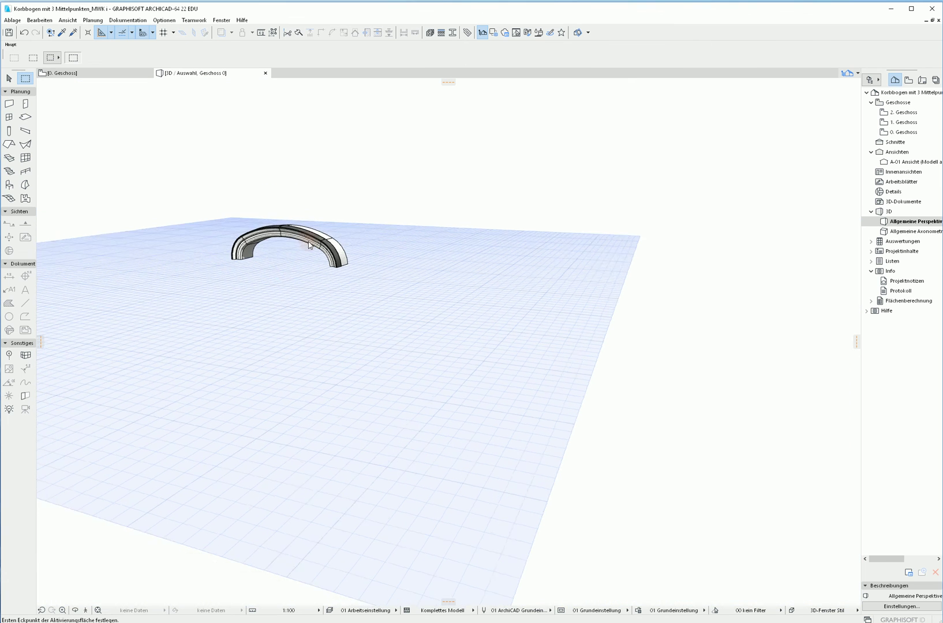
{"action": "mouse_move", "coordinate": [268, 271]}
{"action": "middle_mouse_down", "text": "shift"}
{"action": "mouse_move", "coordinate": [383, 214]}
{"action": "mouse_move", "coordinate": [368, 228]}
{"action": "middle_mouse_up", "text": "shift"}
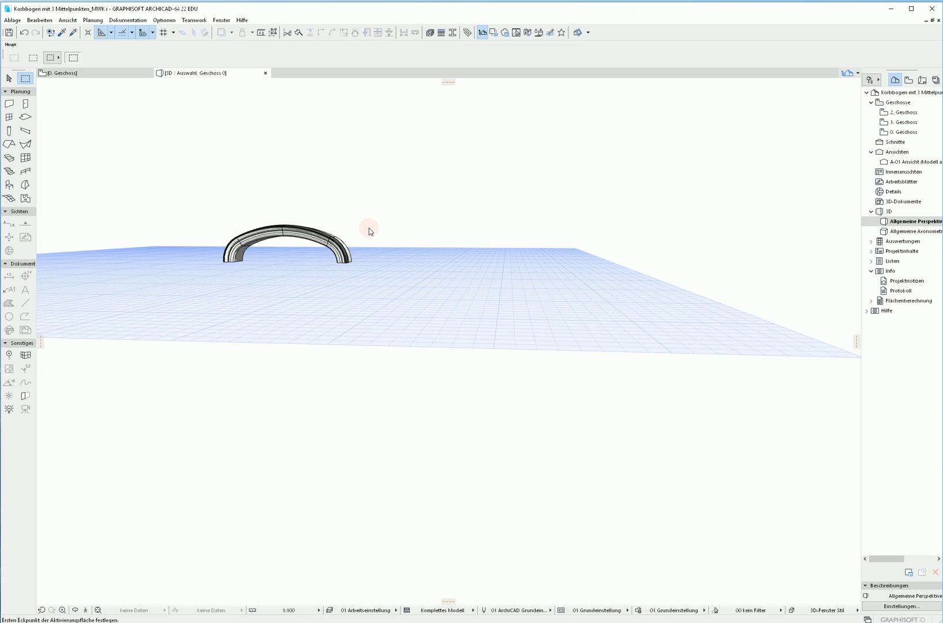
From the floor plan, switch show 3D back on and AC Profilmanager off for the arch, then view it in 3D
{"action": "left_click", "coordinate": [91, 74]}
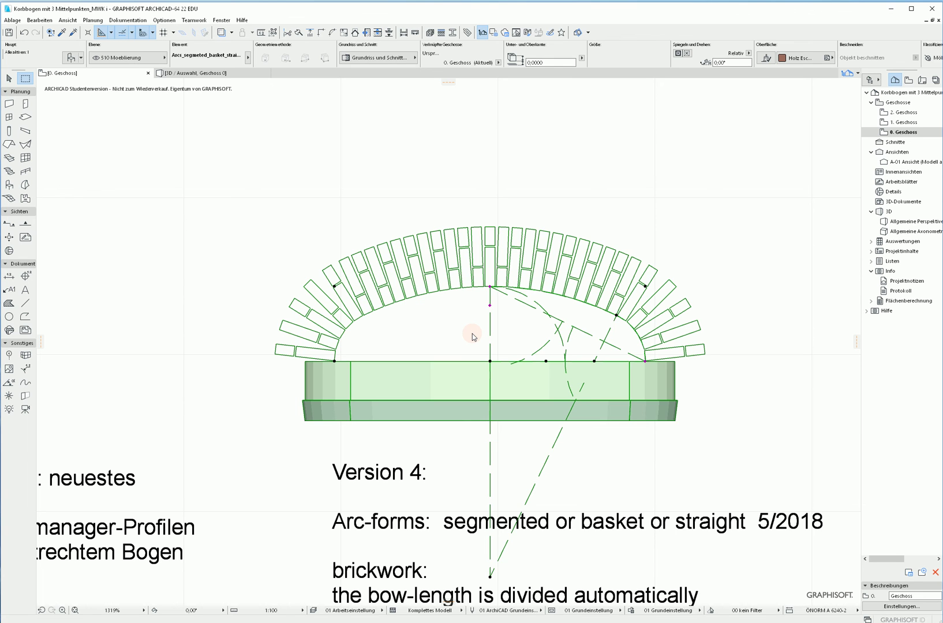
{"action": "key", "text": "ctrl+t"}
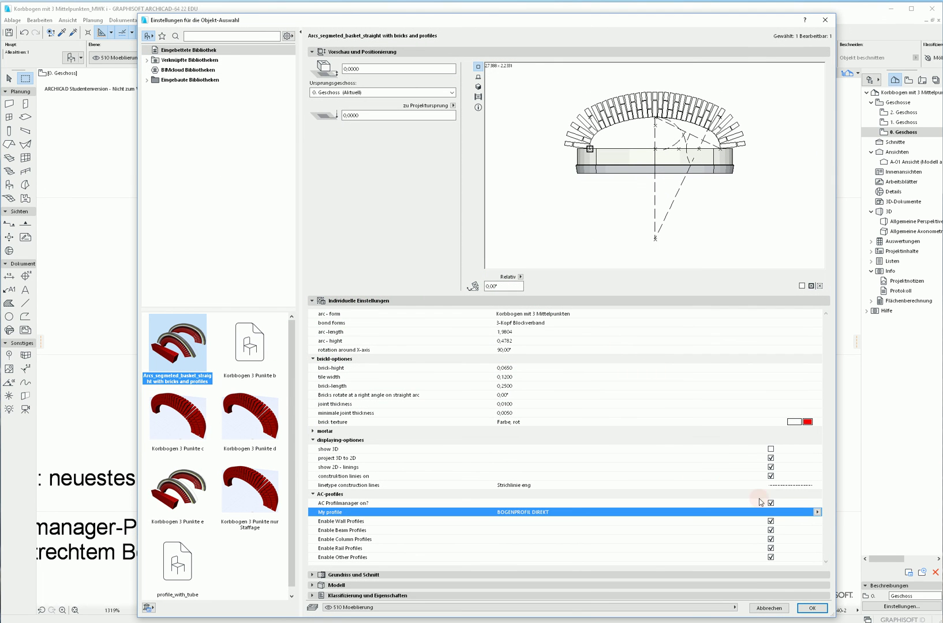
{"action": "left_click", "coordinate": [771, 449]}
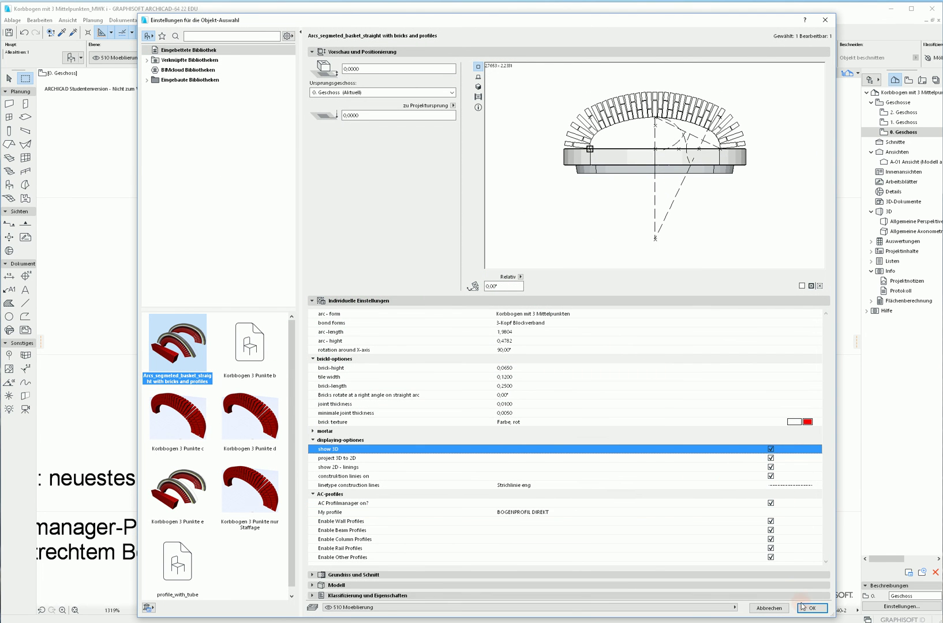
{"action": "left_click", "coordinate": [770, 504]}
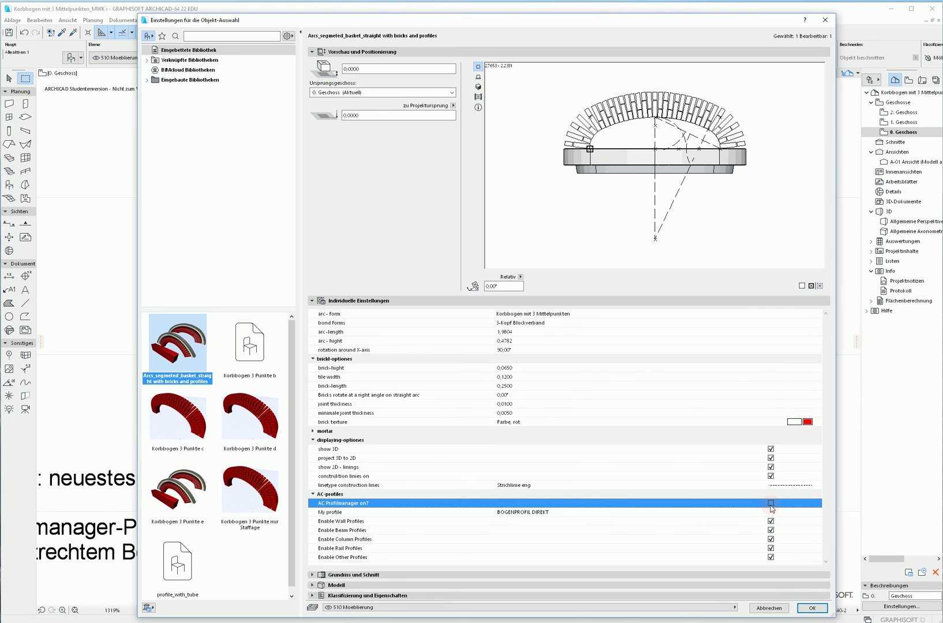
{"action": "left_click", "coordinate": [811, 608]}
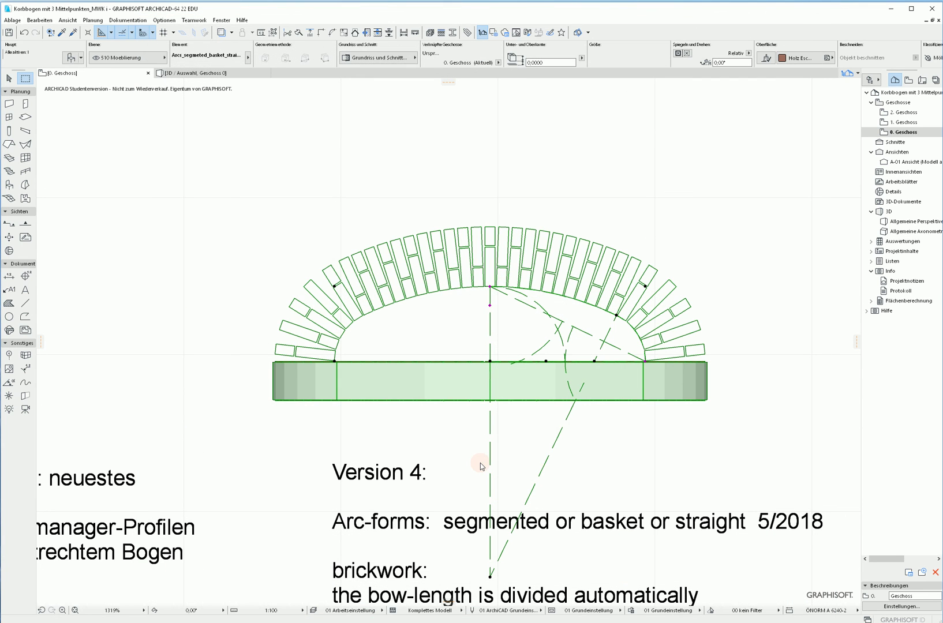
{"action": "key", "text": "F3"}
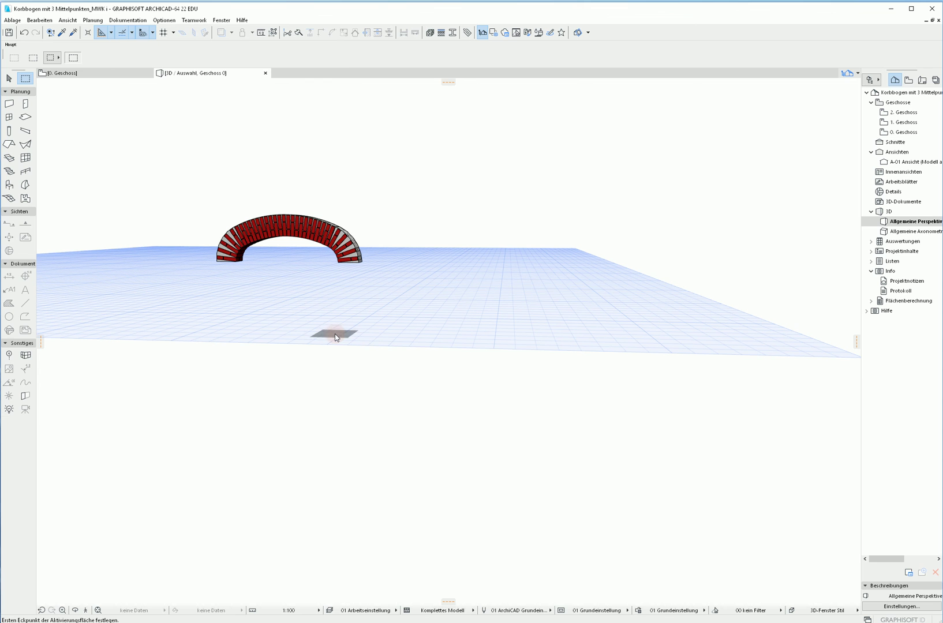
Set the arch's bond form to 3-Kopf Blockverband Hybrid in its settings
{"action": "left_click", "coordinate": [287, 223]}
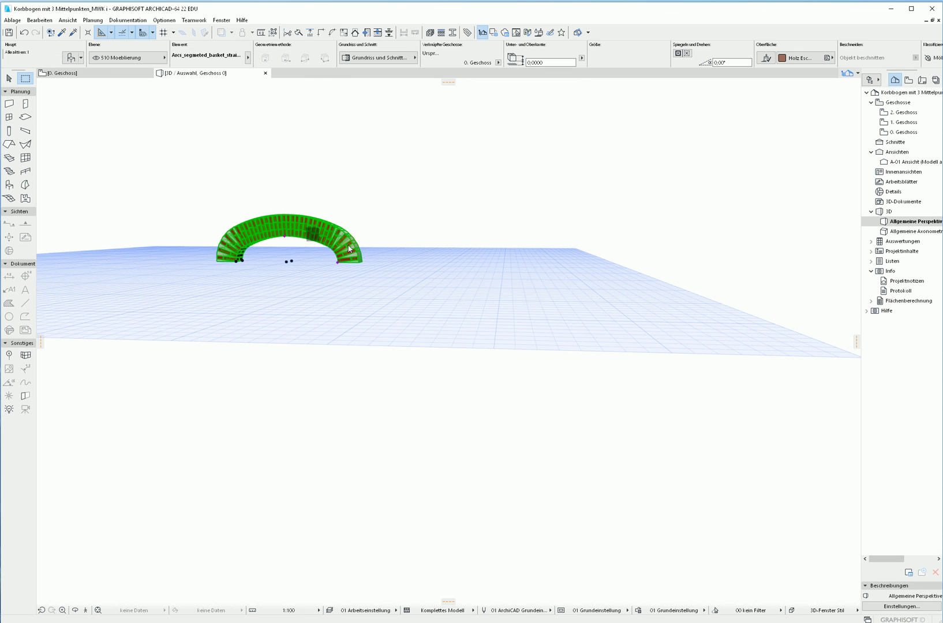
{"action": "double_click", "coordinate": [359, 249]}
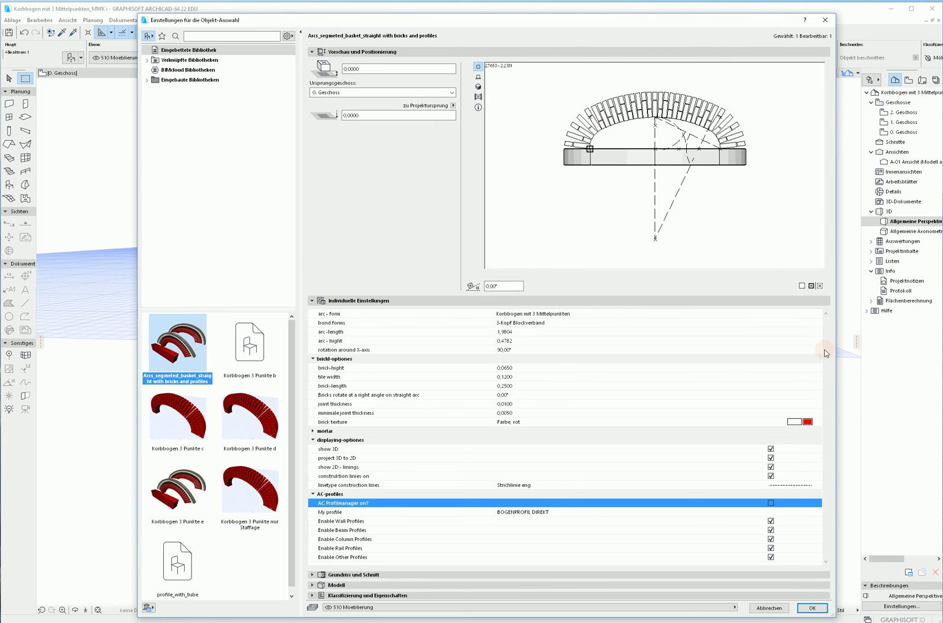
{"action": "left_click", "coordinate": [817, 322]}
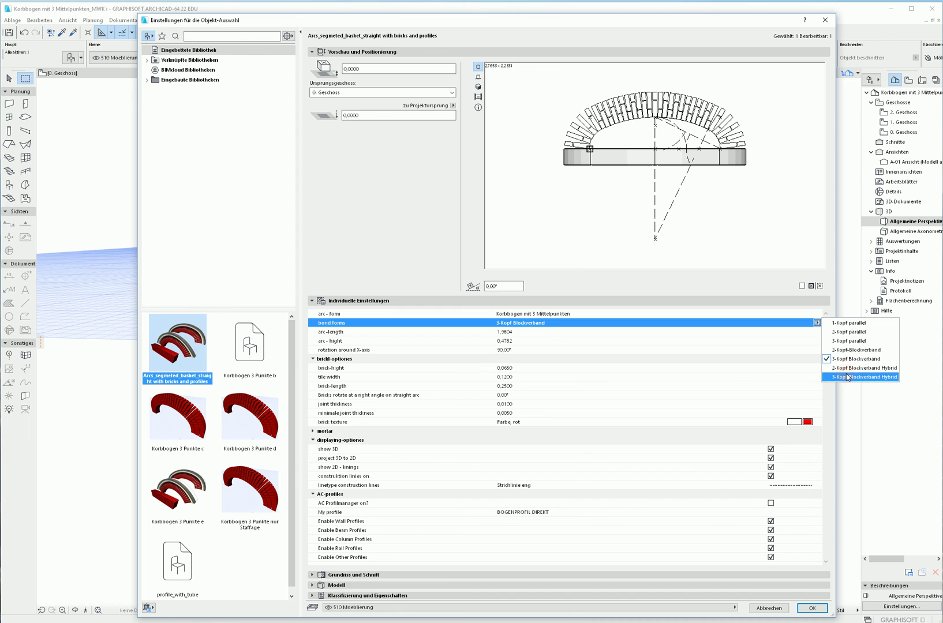
{"action": "left_click", "coordinate": [844, 376]}
{"action": "left_click", "coordinate": [811, 607]}
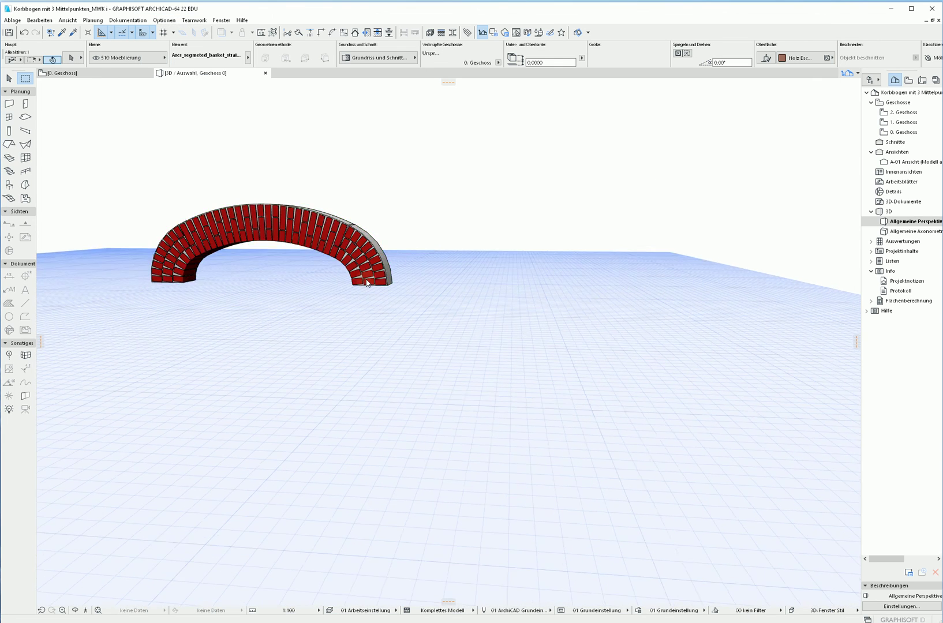
Orbit around the selected arch to inspect its top face and length
{"action": "mouse_move", "coordinate": [318, 235]}
{"action": "middle_mouse_down", "text": "shift"}
{"action": "mouse_move", "coordinate": [184, 301]}
{"action": "mouse_move", "coordinate": [383, 326]}
{"action": "mouse_move", "coordinate": [211, 347]}
{"action": "middle_mouse_up", "text": "shift"}
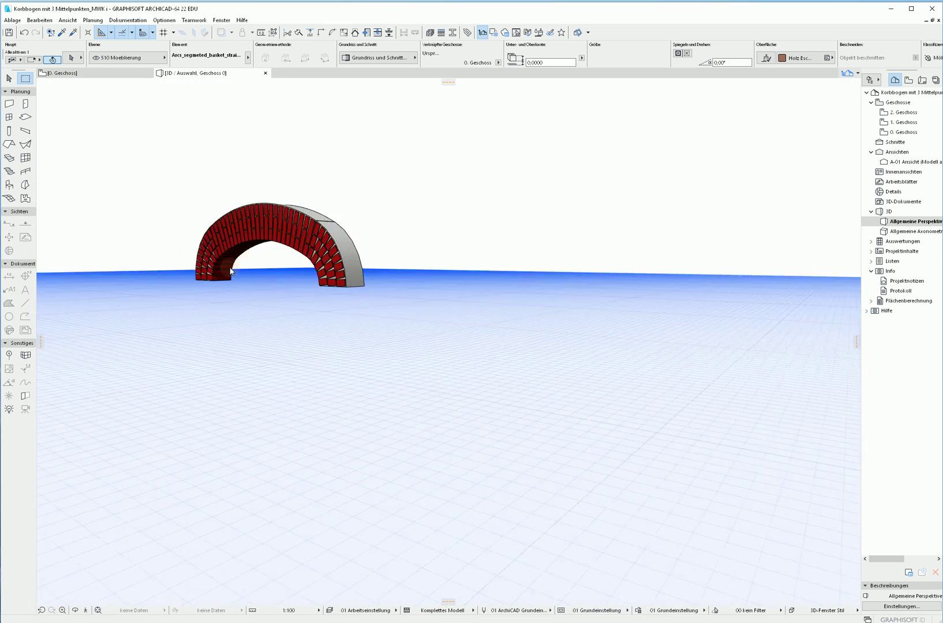
{"action": "key", "text": "ctrl+a"}
{"action": "middle_click_drag", "start_coordinate": [347, 374], "coordinate": [412, 309], "text": "shift"}
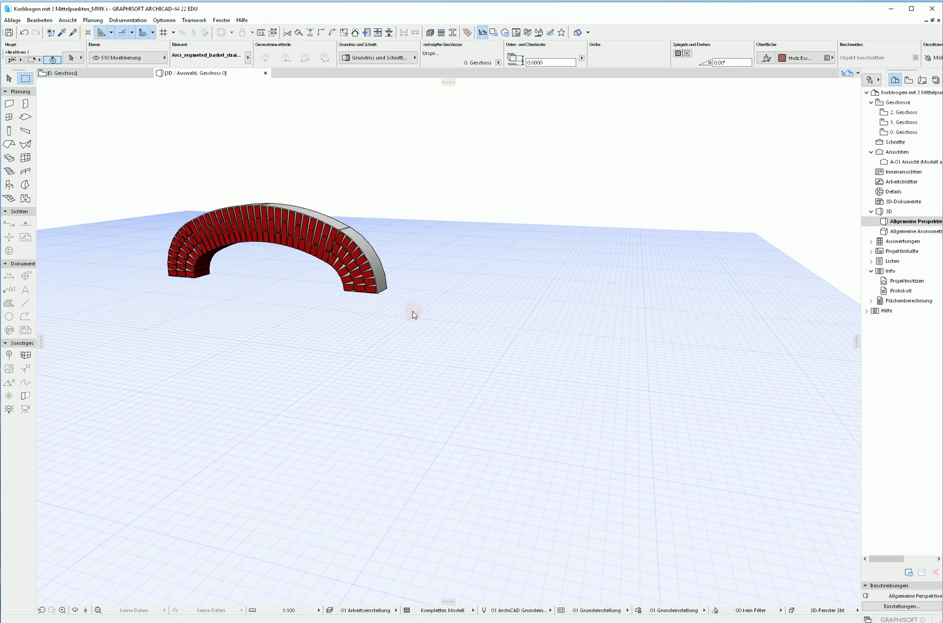
{"action": "mouse_move", "coordinate": [281, 264]}
{"action": "middle_mouse_down", "text": "shift"}
{"action": "mouse_move", "coordinate": [432, 329]}
{"action": "mouse_move", "coordinate": [390, 336]}
{"action": "middle_mouse_up", "text": "shift"}
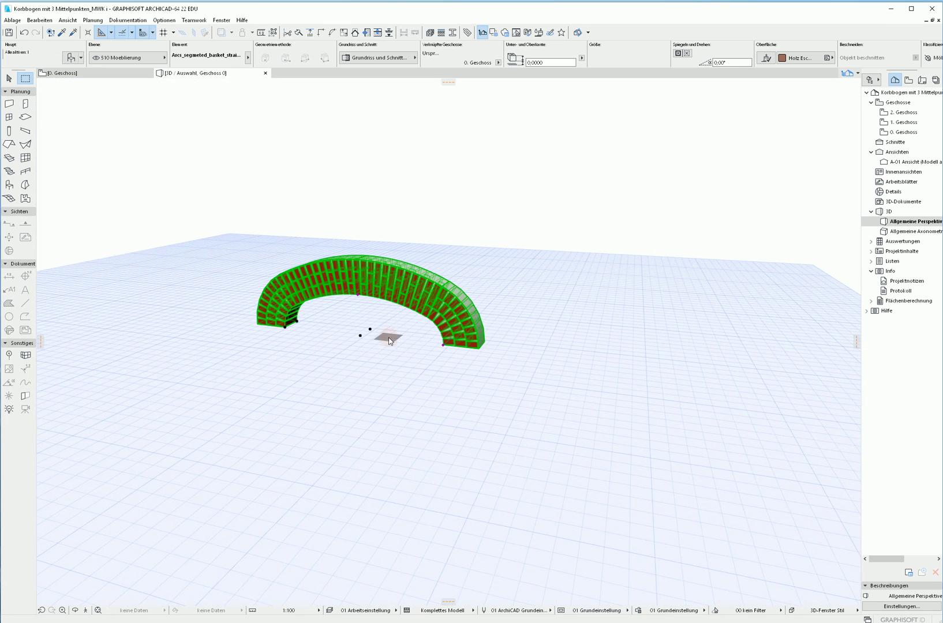
{"action": "scroll", "coordinate": [258, 331], "scroll_direction": "up", "scroll_amount": 3}
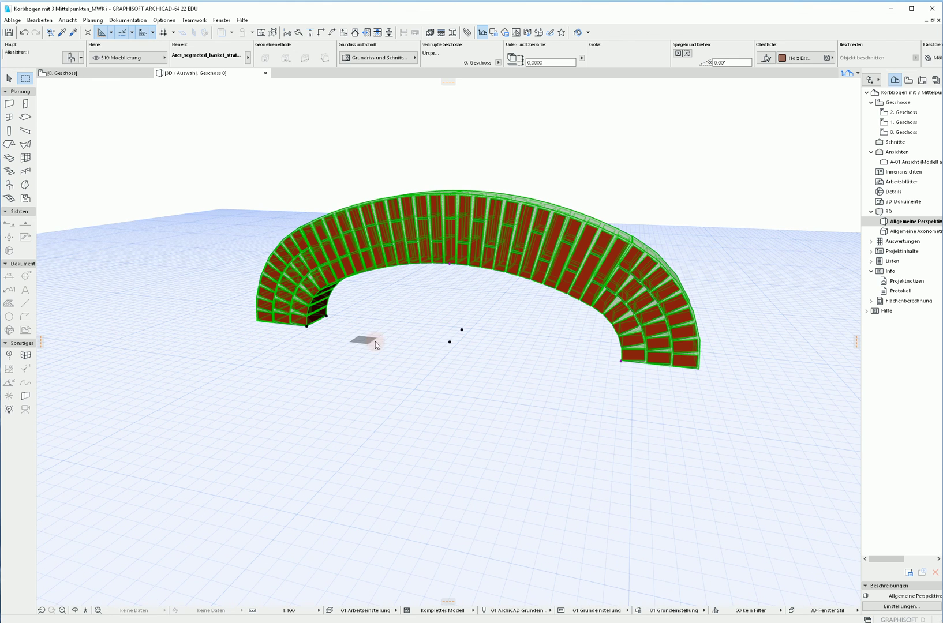